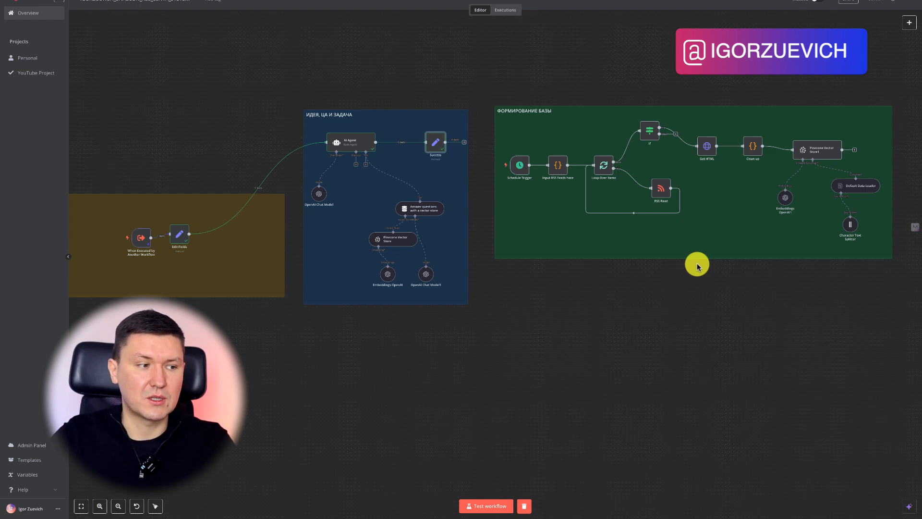
{"action": "scroll", "coordinate": [697, 266], "scroll_direction": "left", "scroll_amount": 5}
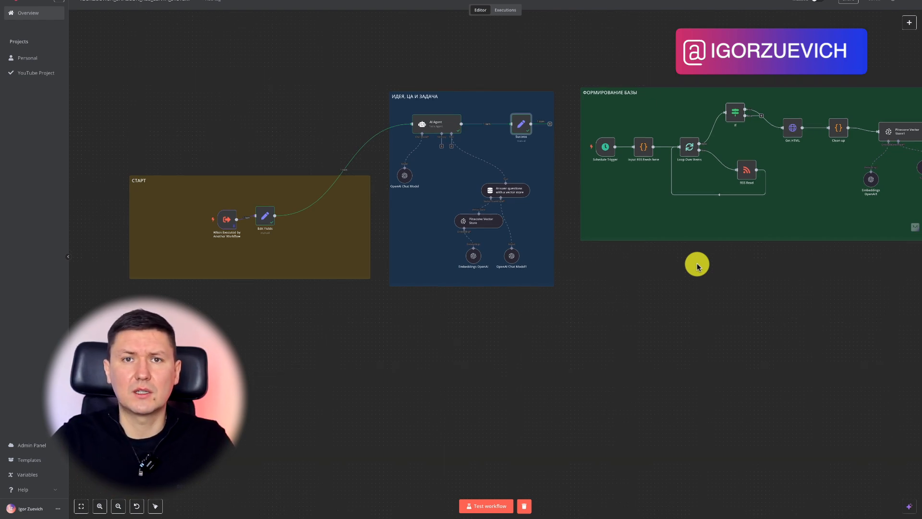
{"action": "scroll", "coordinate": [697, 266], "scroll_direction": "up", "scroll_amount": 2}
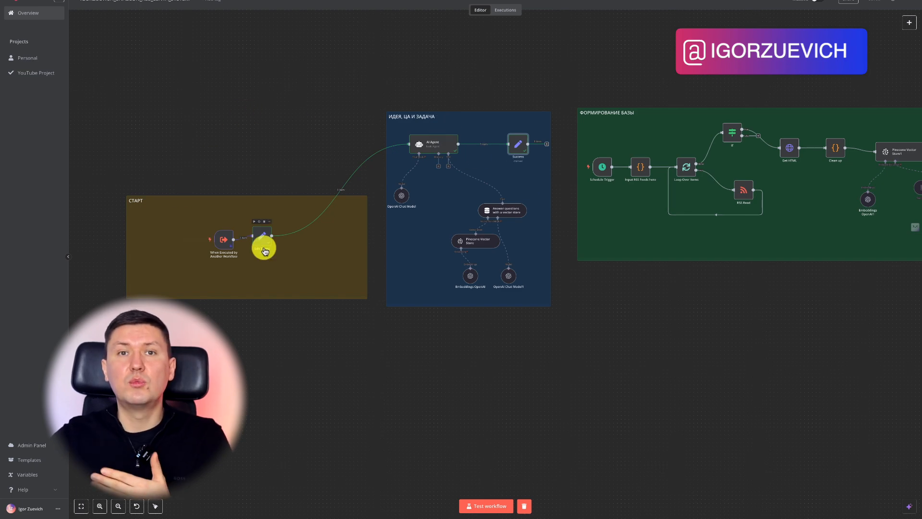
{"action": "scroll", "coordinate": [265, 251], "scroll_direction": "right", "scroll_amount": 1}
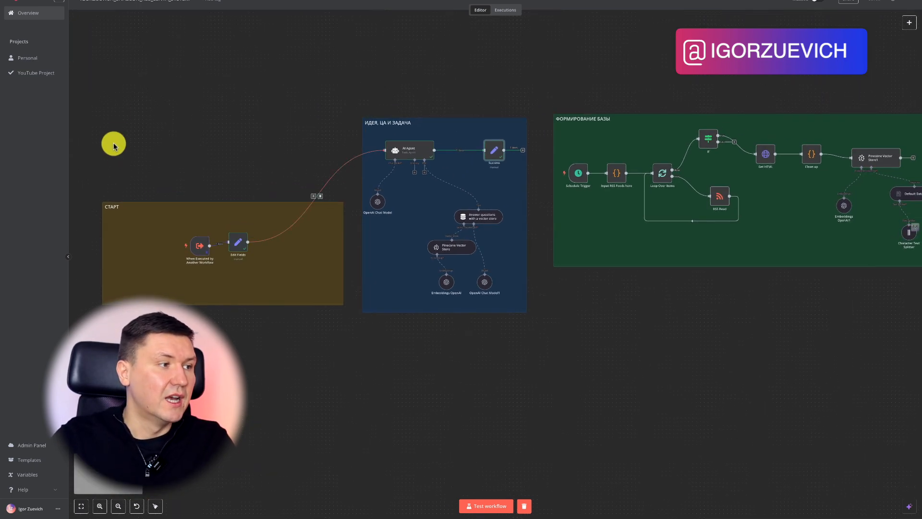
{"action": "key", "text": "1"}
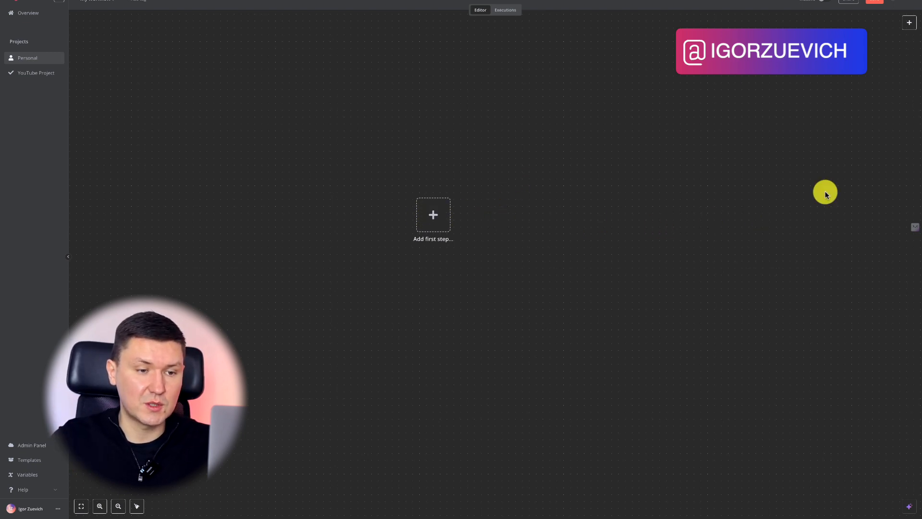
Add an On chat message trigger as the workflow's first node and move it up and to the left on the canvas
{"action": "left_click", "coordinate": [440, 219]}
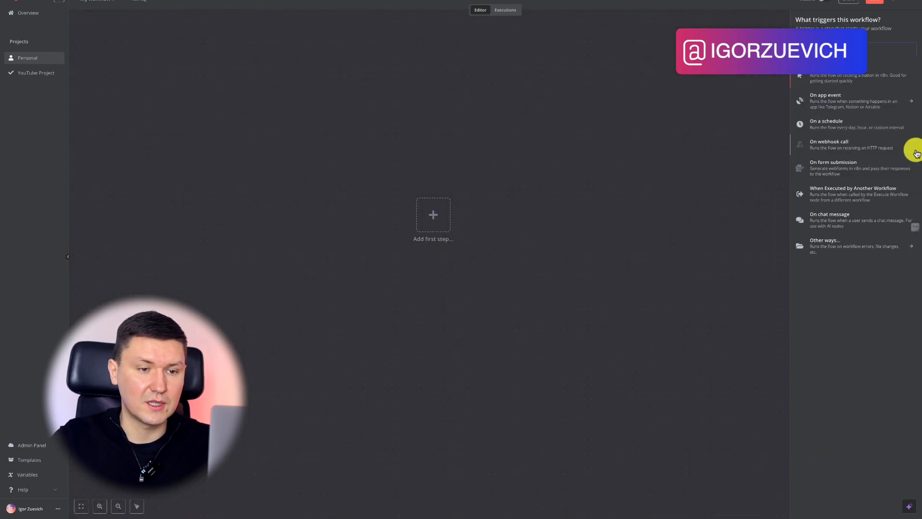
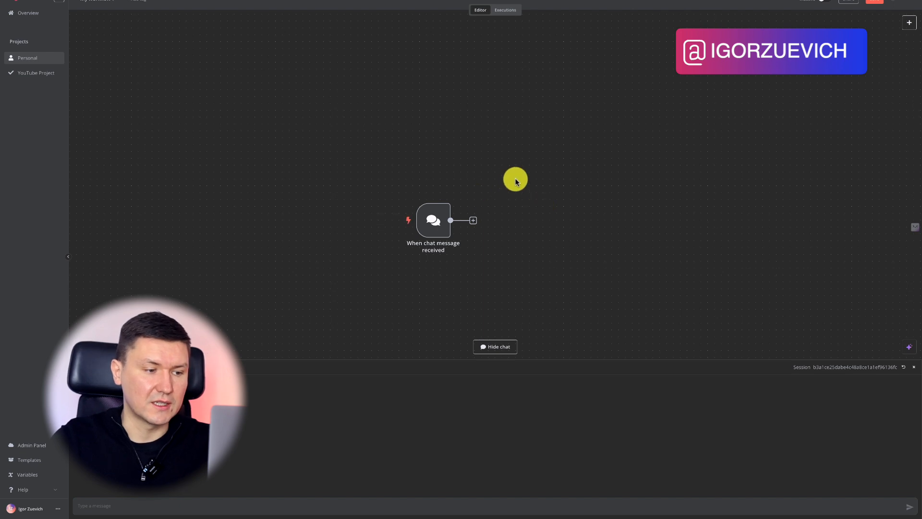
{"action": "left_click_drag", "start_coordinate": [516, 179], "coordinate": [327, 291]}
{"action": "left_click", "coordinate": [544, 187]}
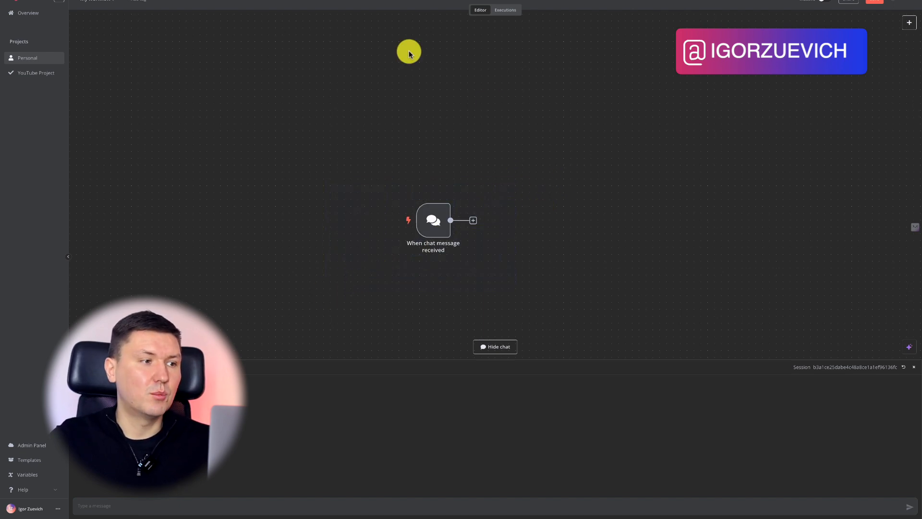
{"action": "mouse_move", "coordinate": [431, 225]}
{"action": "left_click_drag", "start_coordinate": [430, 224], "coordinate": [361, 147]}
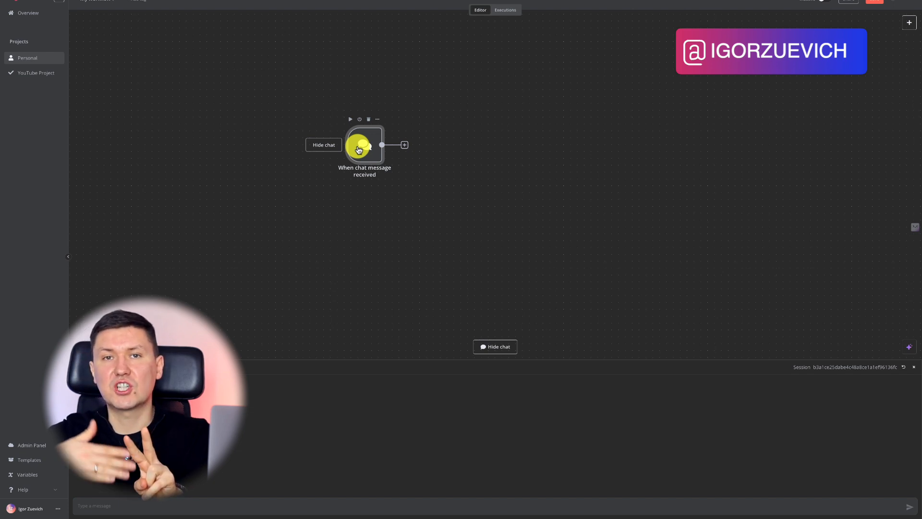
Add an AI Agent node after the chat message trigger, keeping its default parameters
{"action": "left_click", "coordinate": [404, 146]}
{"action": "left_click", "coordinate": [848, 94]}
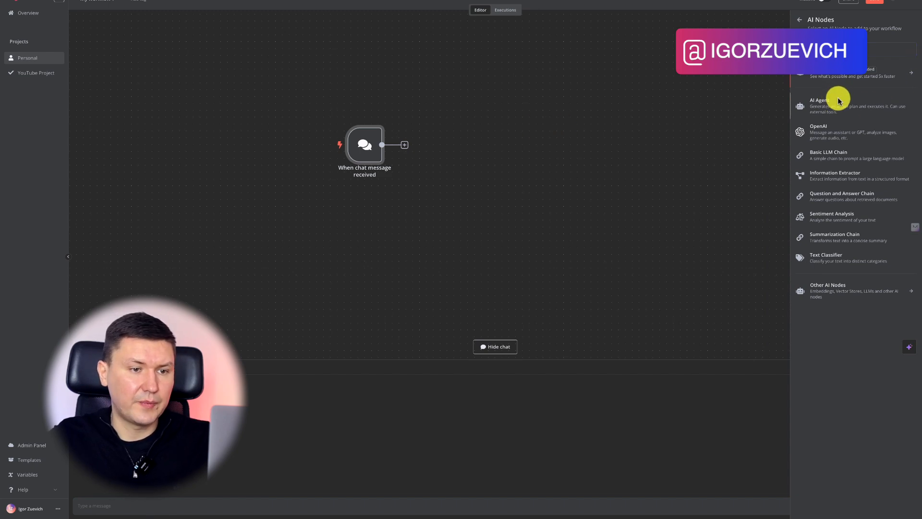
{"action": "left_click", "coordinate": [838, 100]}
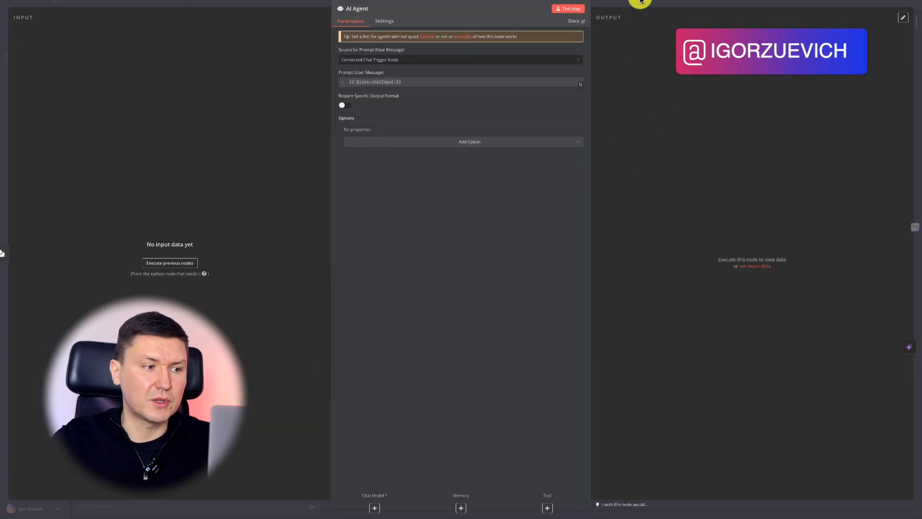
{"action": "left_click", "coordinate": [670, 2]}
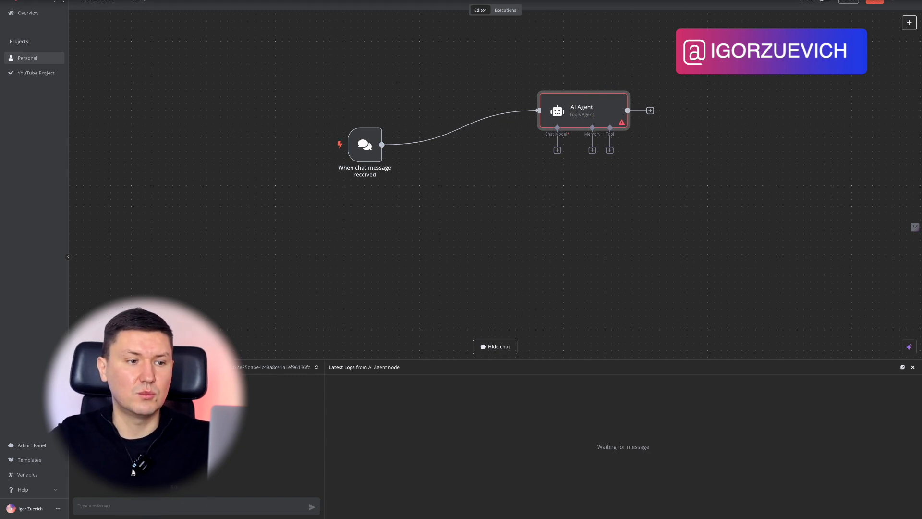
Attach an OpenAI Chat Model to the AI Agent and set its credential to "OpenAi account"
{"action": "left_click", "coordinate": [557, 150]}
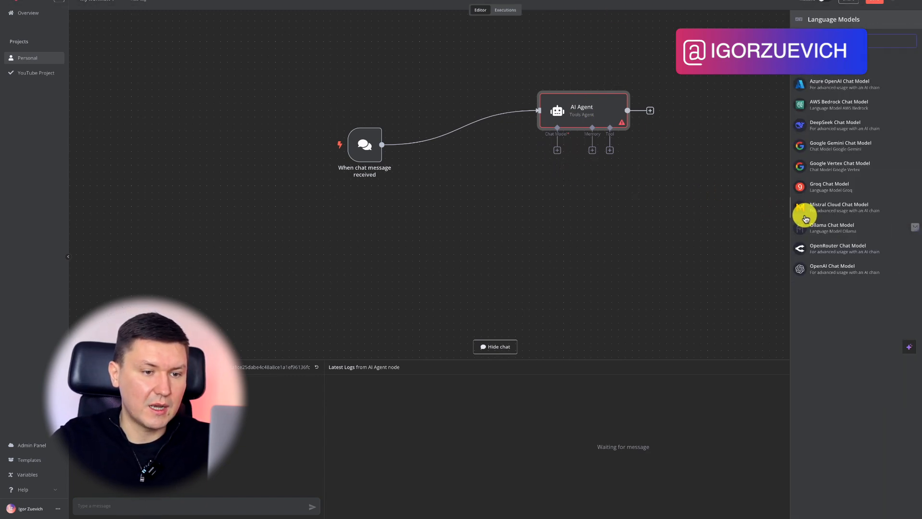
{"action": "left_click", "coordinate": [834, 272]}
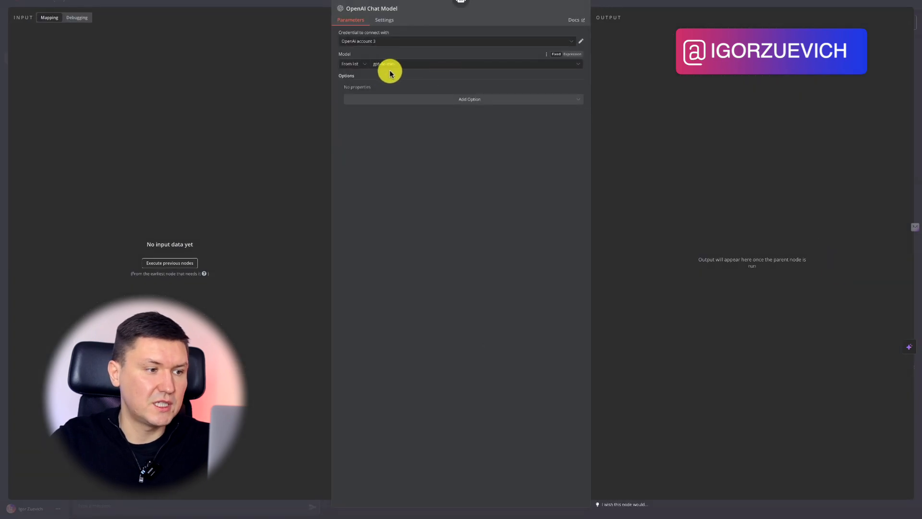
{"action": "left_click", "coordinate": [379, 43]}
{"action": "left_click", "coordinate": [391, 58]}
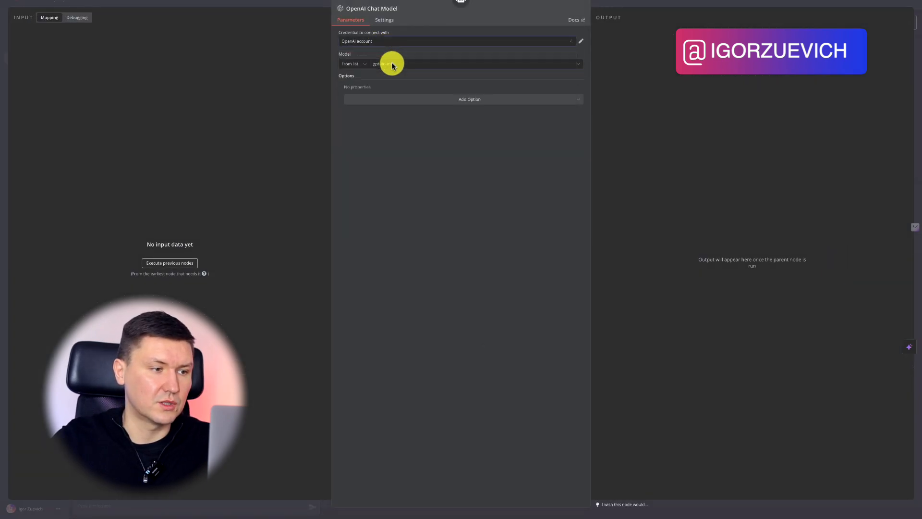
{"action": "left_click", "coordinate": [669, 3]}
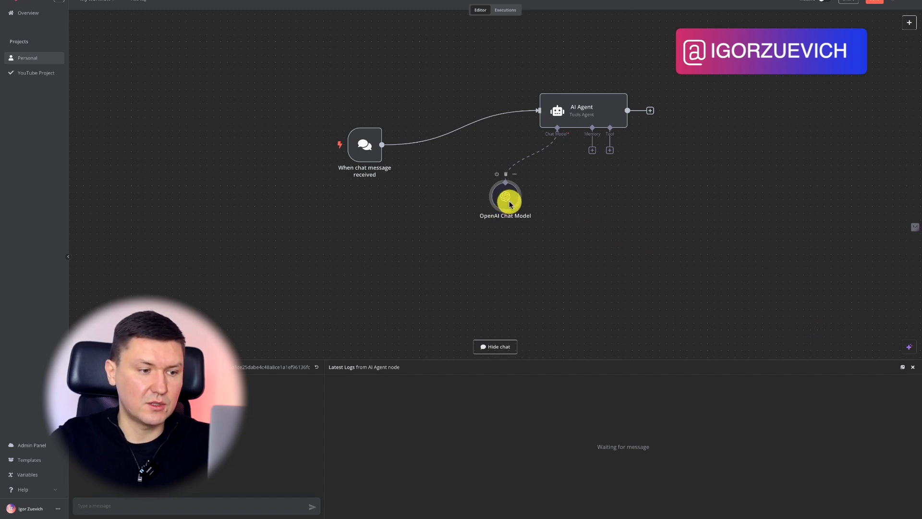
Attach a Simple Memory node to the AI Agent's memory input with its default settings
{"action": "left_click", "coordinate": [591, 152]}
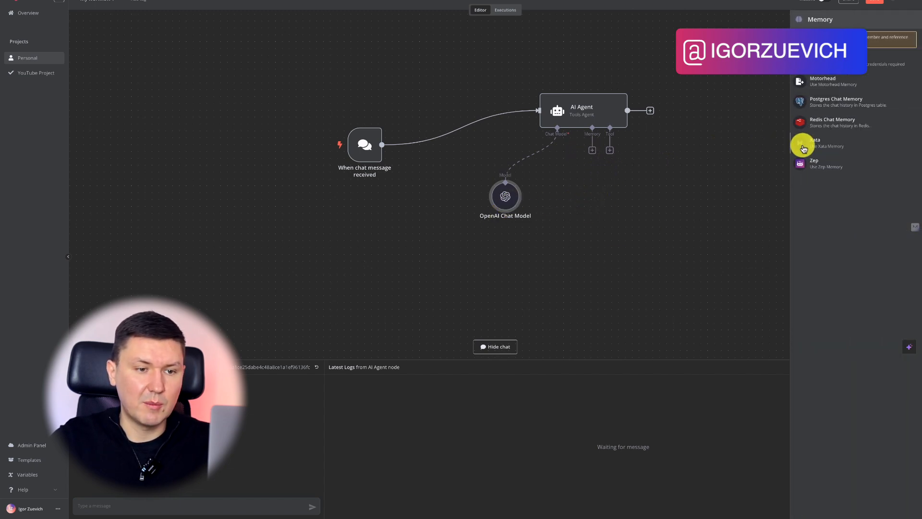
{"action": "left_click", "coordinate": [828, 61]}
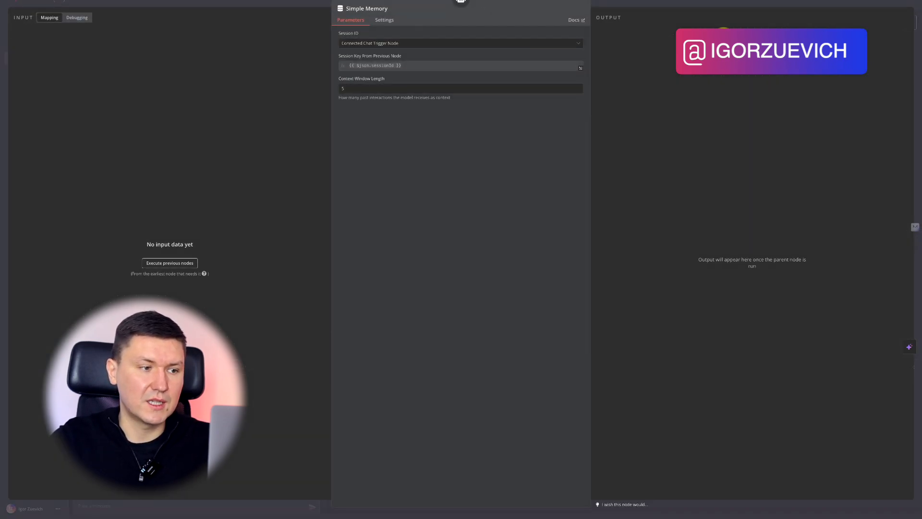
{"action": "left_click", "coordinate": [671, 2]}
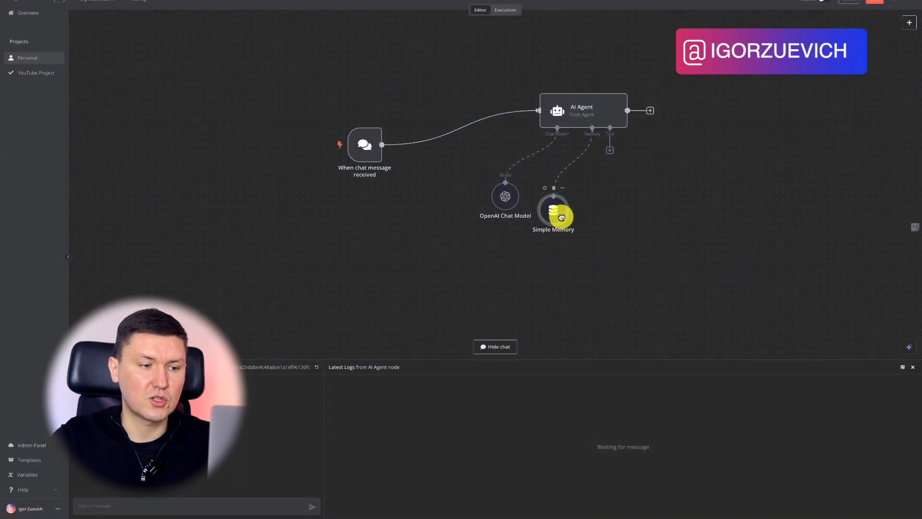
Attach a Vector Store Question Answer Tool to the AI Agent and place it to the right of the agent's other sub-nodes
{"action": "scroll", "coordinate": [658, 166], "scroll_direction": "right", "scroll_amount": 3}
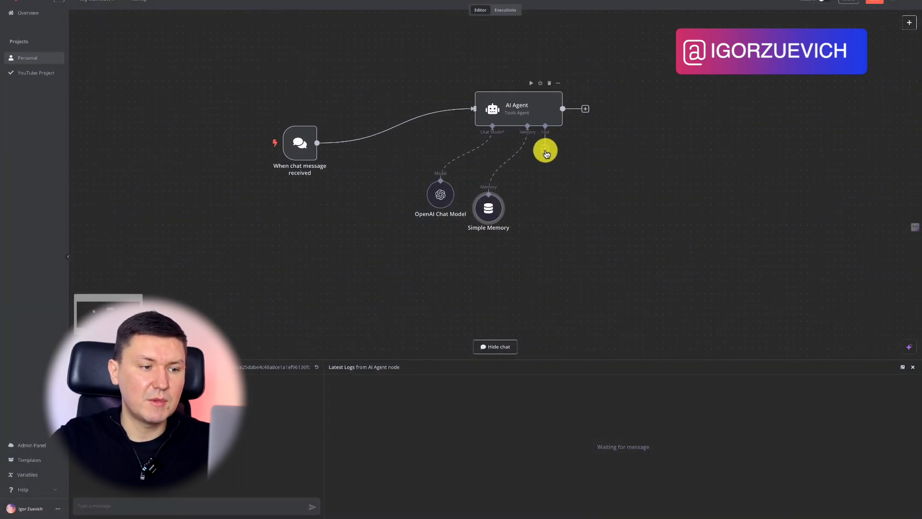
{"action": "left_click", "coordinate": [546, 151]}
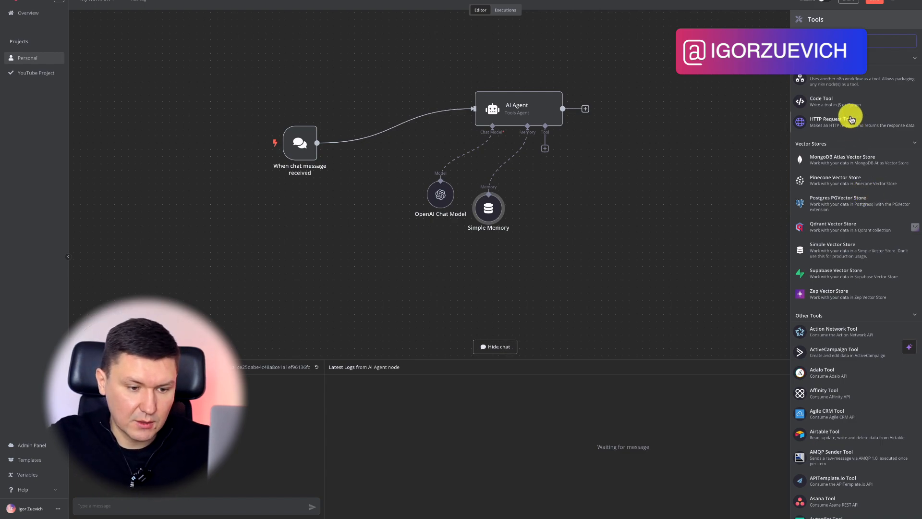
{"action": "type", "text": "q"}
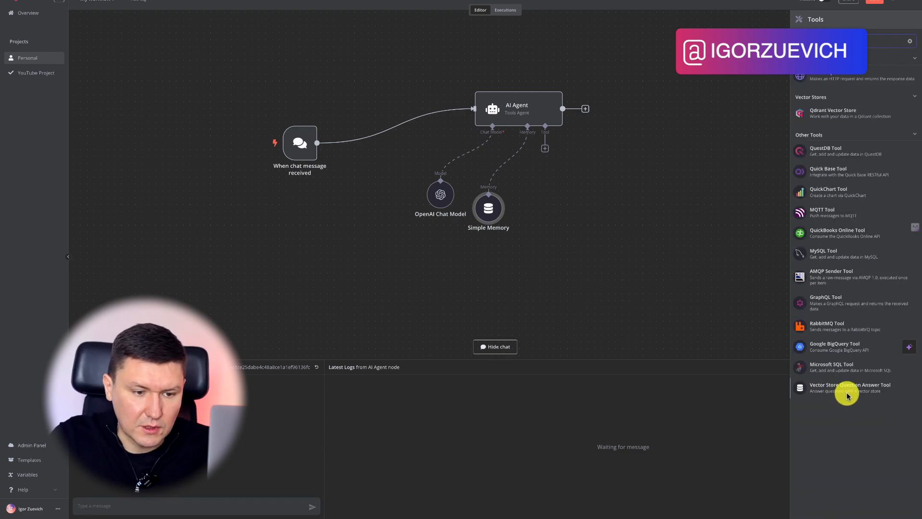
{"action": "left_click", "coordinate": [845, 388]}
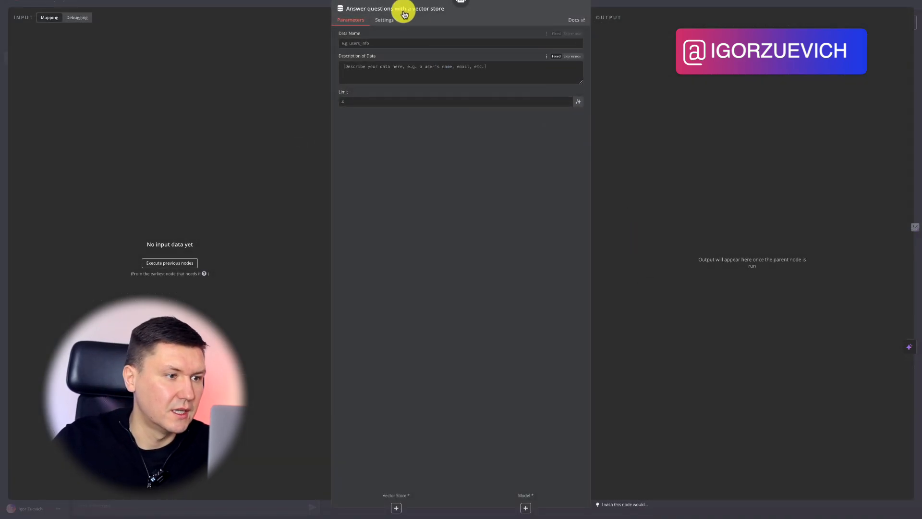
{"action": "left_click", "coordinate": [632, 4]}
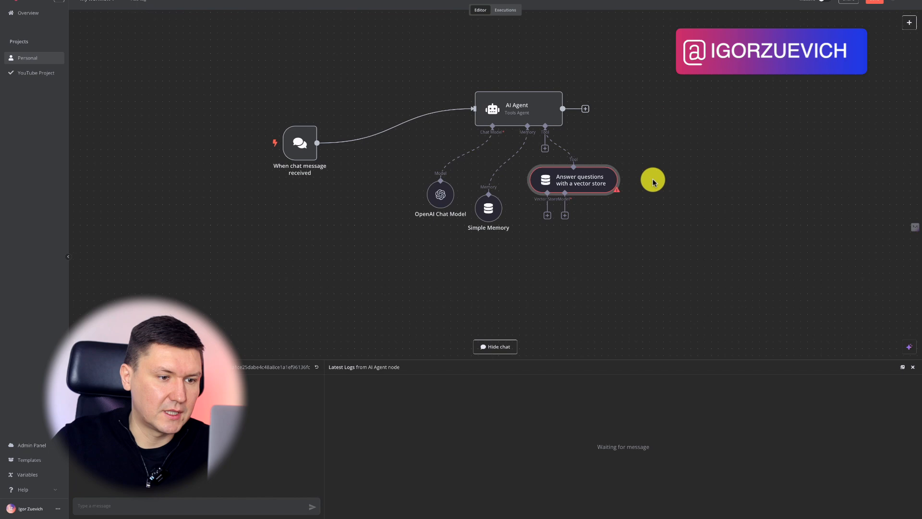
{"action": "left_click_drag", "start_coordinate": [574, 197], "coordinate": [676, 190]}
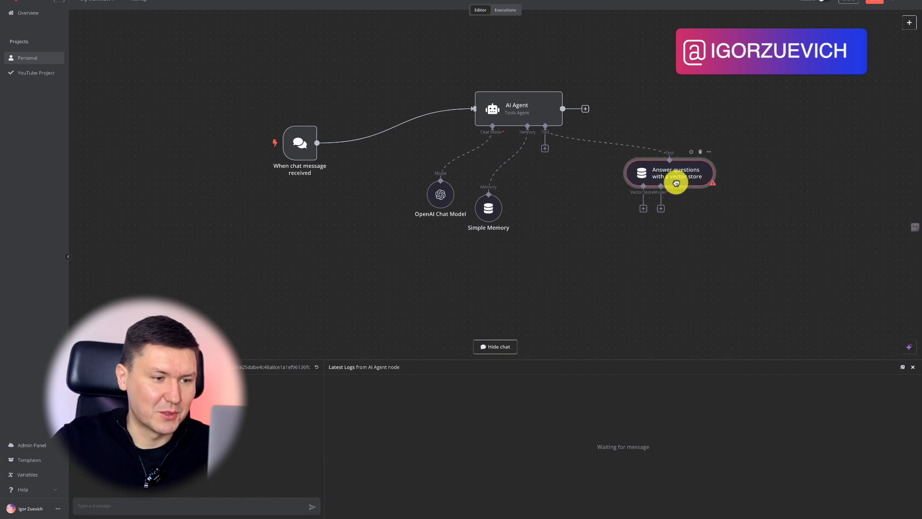
Attach an OpenAI Chat Model using the "OpenAi account" credential to the vector store question tool and move it slightly closer
{"action": "left_click", "coordinate": [667, 208]}
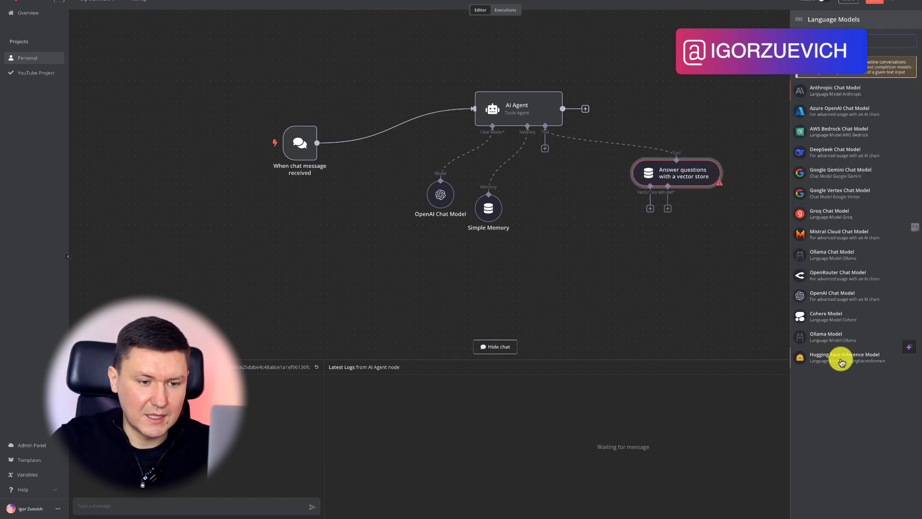
{"action": "left_click", "coordinate": [826, 295]}
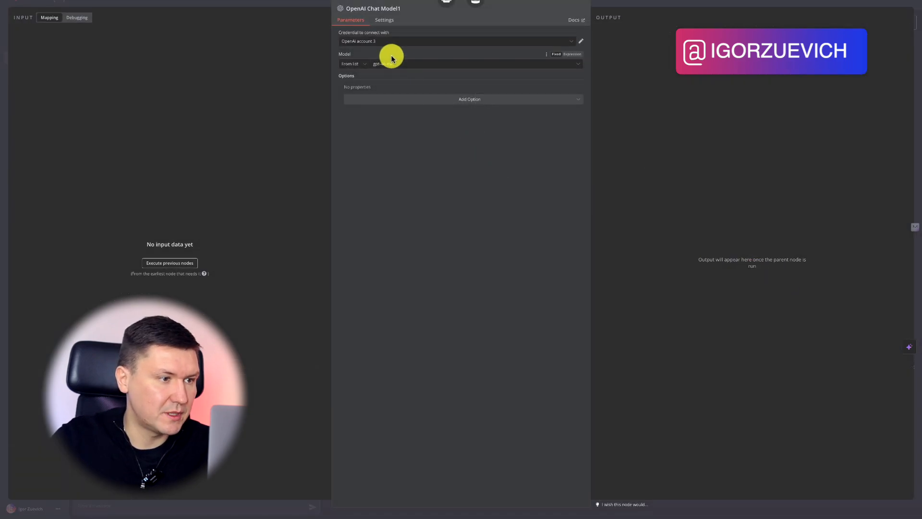
{"action": "left_click", "coordinate": [391, 42]}
{"action": "left_click", "coordinate": [387, 56]}
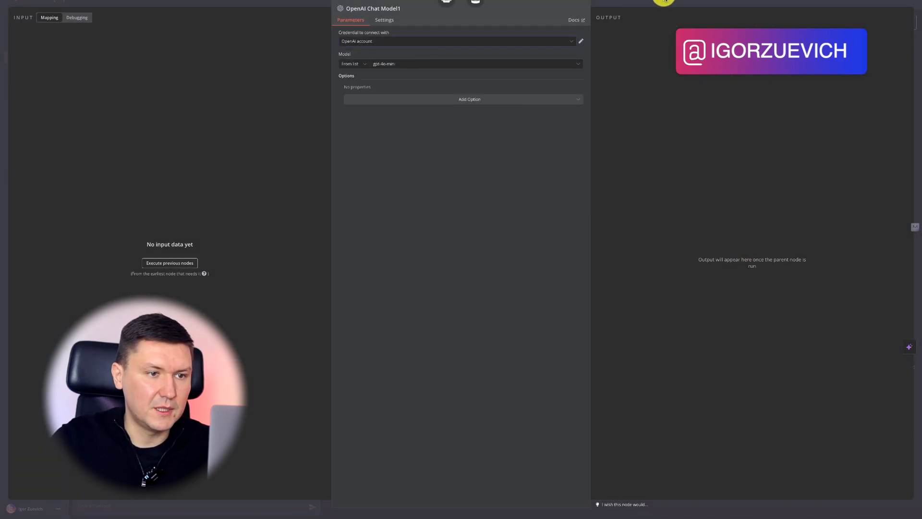
{"action": "left_click", "coordinate": [664, 1]}
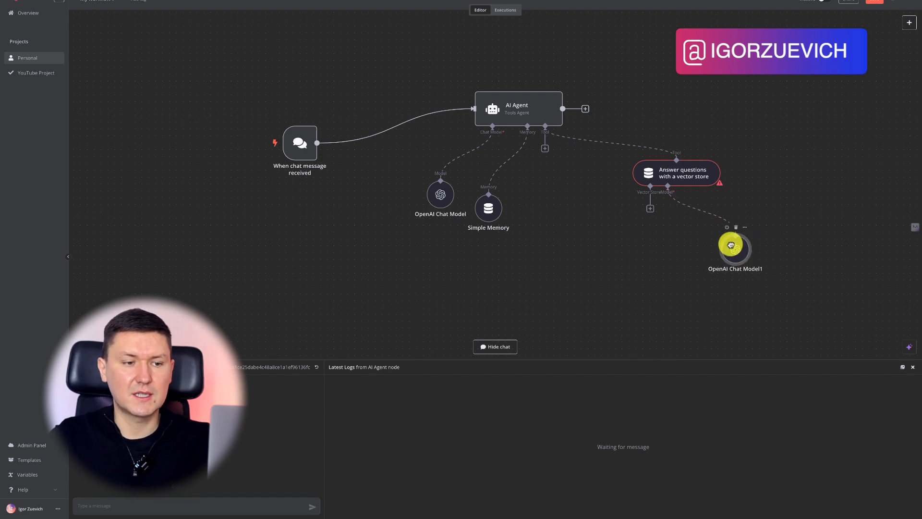
{"action": "left_click_drag", "start_coordinate": [731, 245], "coordinate": [726, 238]}
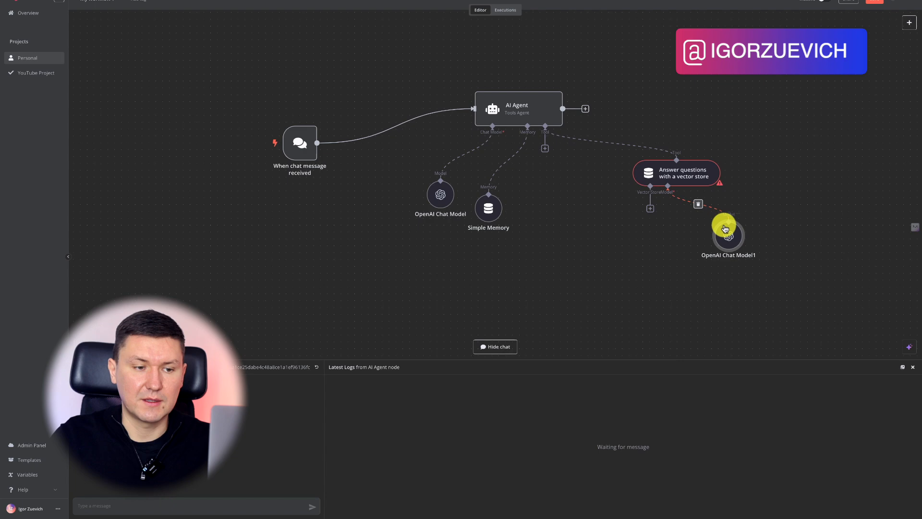
Attach a Pinecone Vector Store to the question answer tool and place it below the tool, opposite its chat model
{"action": "left_click", "coordinate": [650, 210]}
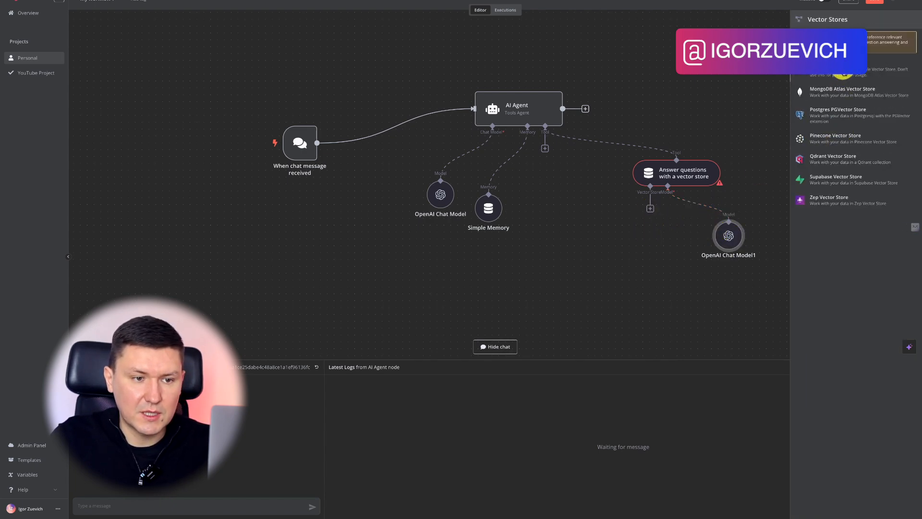
{"action": "left_click", "coordinate": [842, 143]}
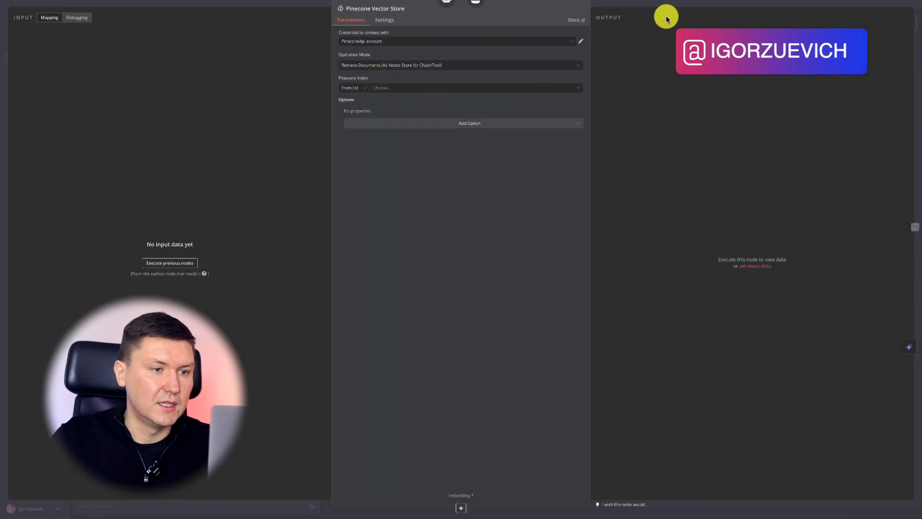
{"action": "left_click", "coordinate": [642, 5]}
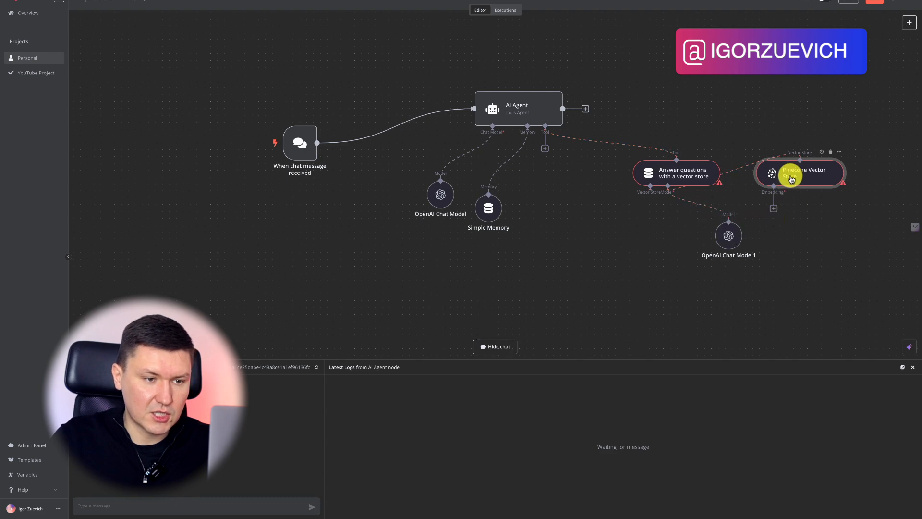
{"action": "left_click_drag", "start_coordinate": [788, 172], "coordinate": [605, 234]}
Attach an Embeddings OpenAI node to the Pinecone Vector Store and set its credential to "OpenAi account"
{"action": "left_click", "coordinate": [590, 265]}
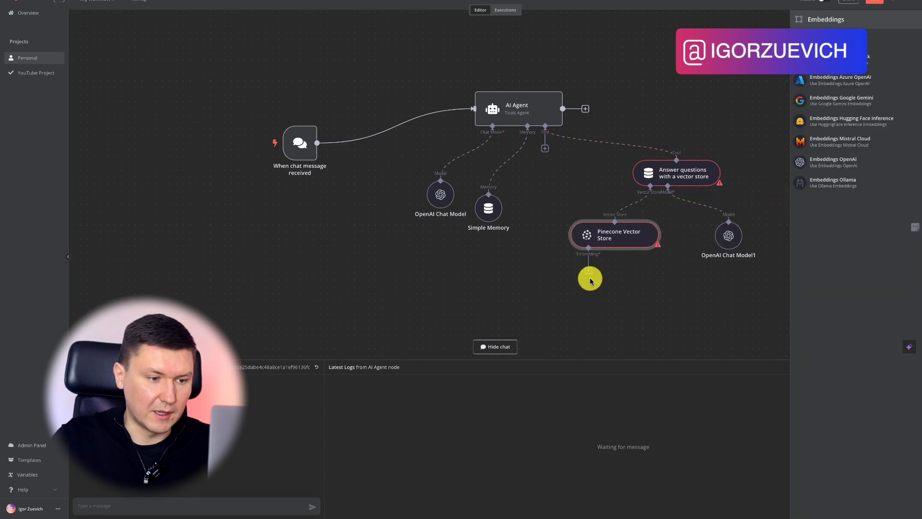
{"action": "left_click", "coordinate": [841, 166]}
{"action": "left_click", "coordinate": [394, 43]}
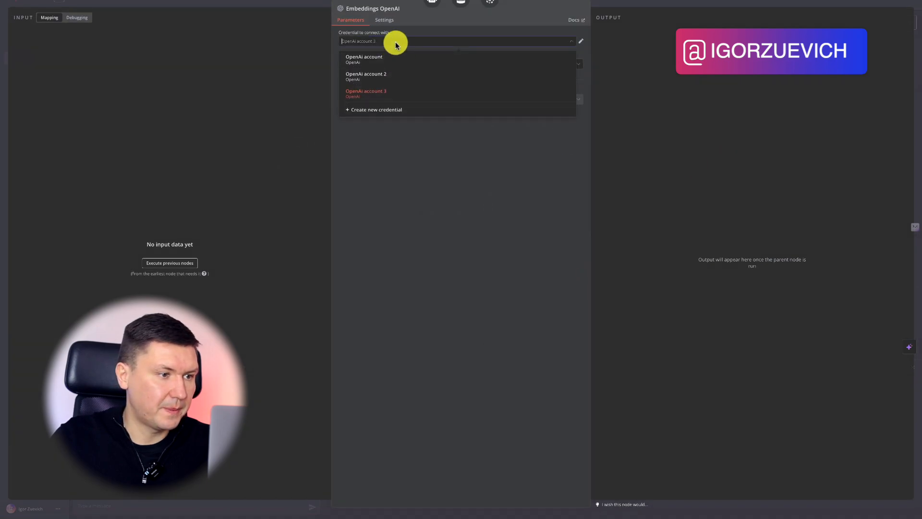
{"action": "left_click", "coordinate": [397, 58]}
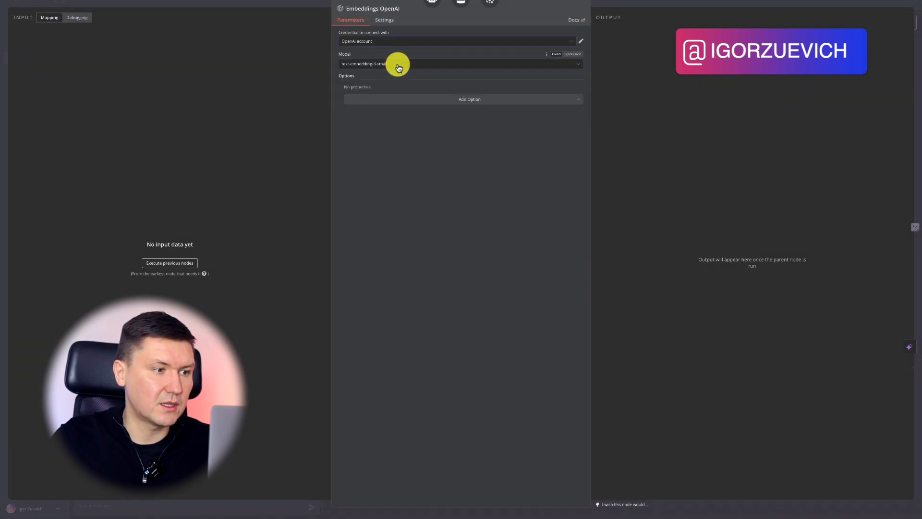
Set the Embeddings OpenAI node's model to text-embedding-3-large
{"action": "left_click", "coordinate": [397, 64]}
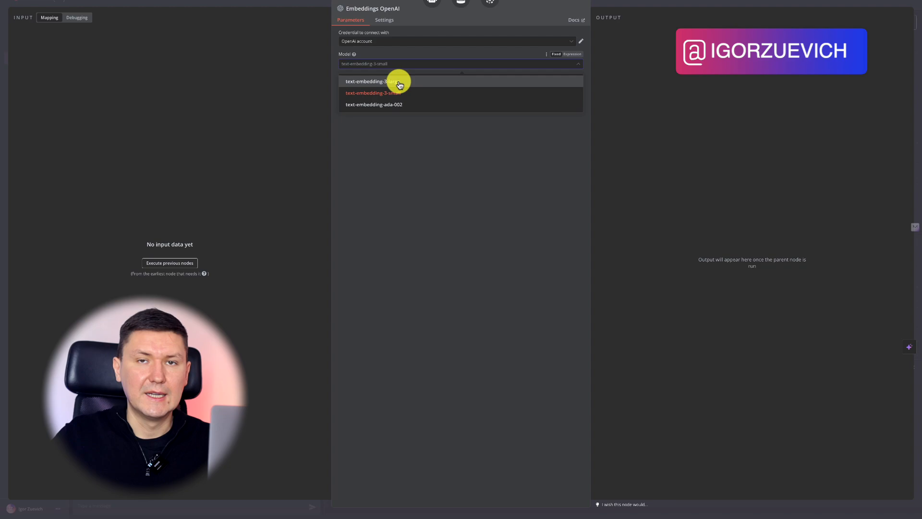
{"action": "left_click", "coordinate": [400, 85]}
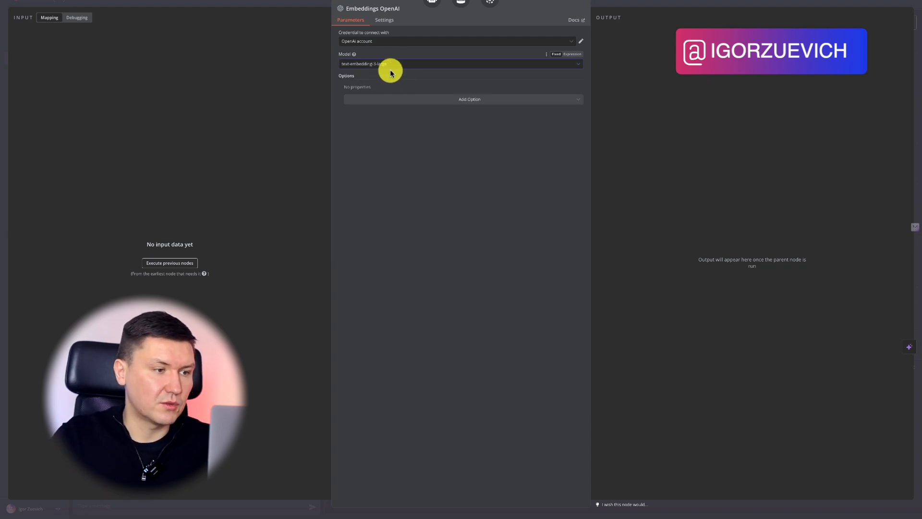
{"action": "left_click", "coordinate": [615, 7]}
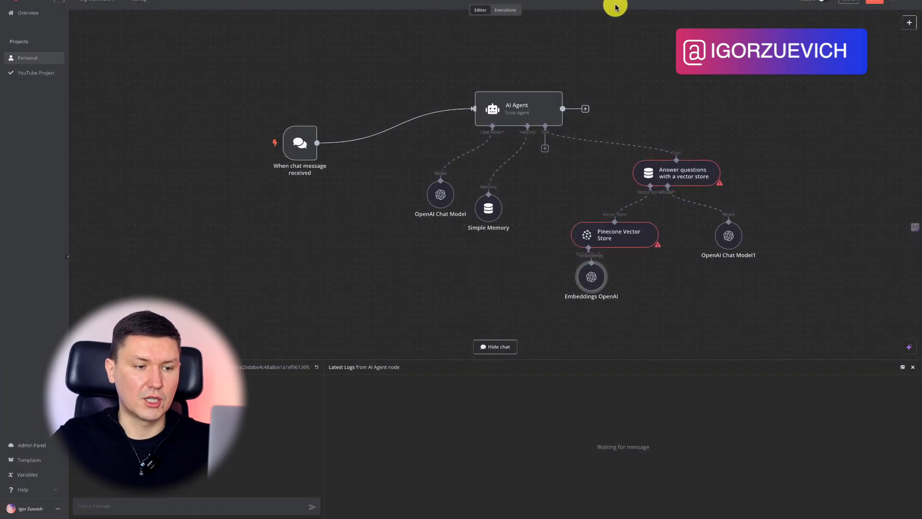
Select all nodes of the workflow and move them together up and to the left on the canvas
{"action": "scroll", "coordinate": [689, 191], "scroll_direction": "down", "scroll_amount": 2}
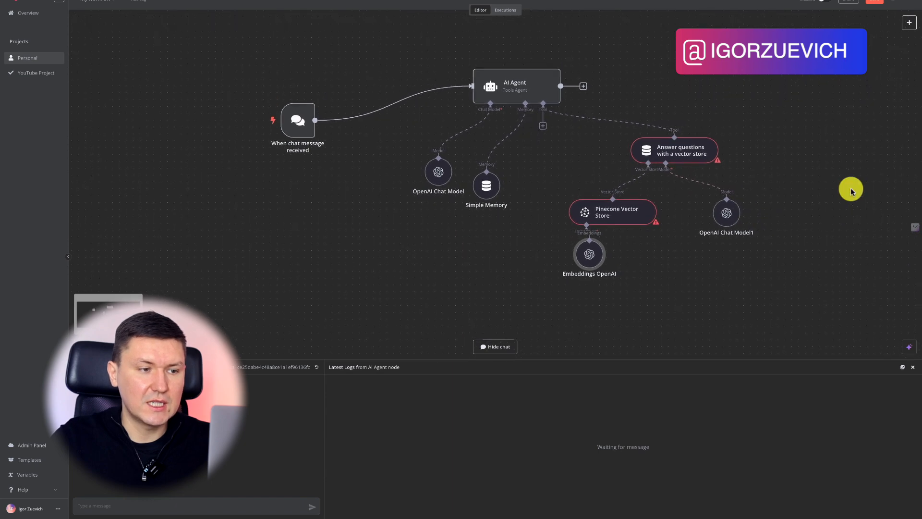
{"action": "scroll", "coordinate": [851, 190], "scroll_direction": "up", "scroll_amount": 2}
{"action": "left_click_drag", "start_coordinate": [857, 86], "coordinate": [175, 319]}
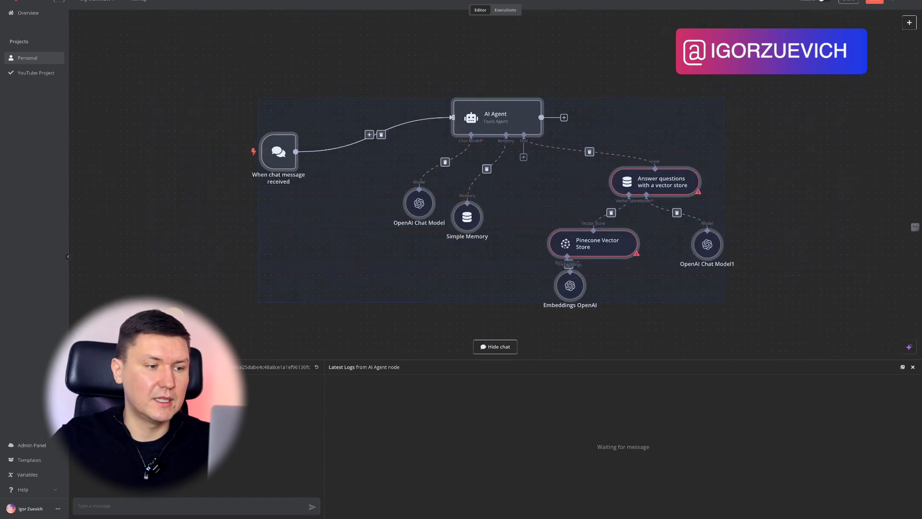
{"action": "left_click_drag", "start_coordinate": [483, 117], "coordinate": [323, 68]}
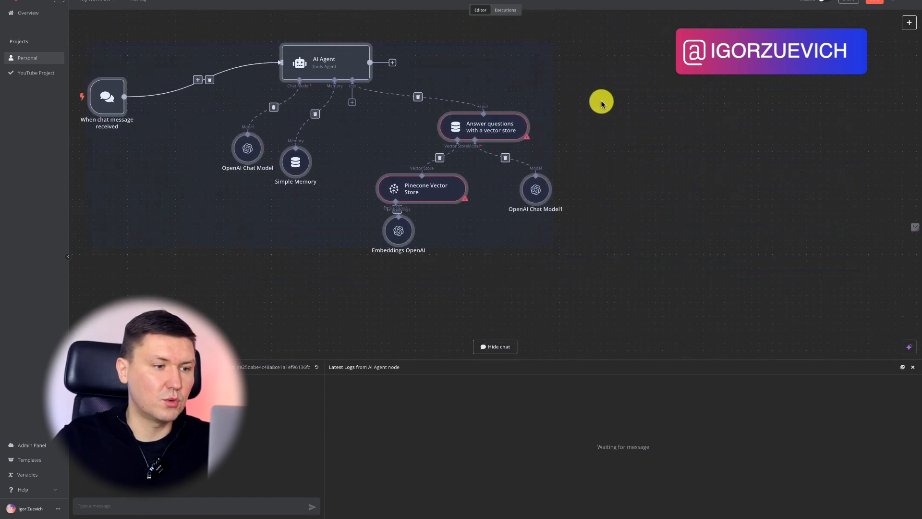
Give the AI Agent a Russian system message, as an expression, defining a marketing-question chatbot that answers only from the vector store
{"action": "double_click", "coordinate": [318, 62]}
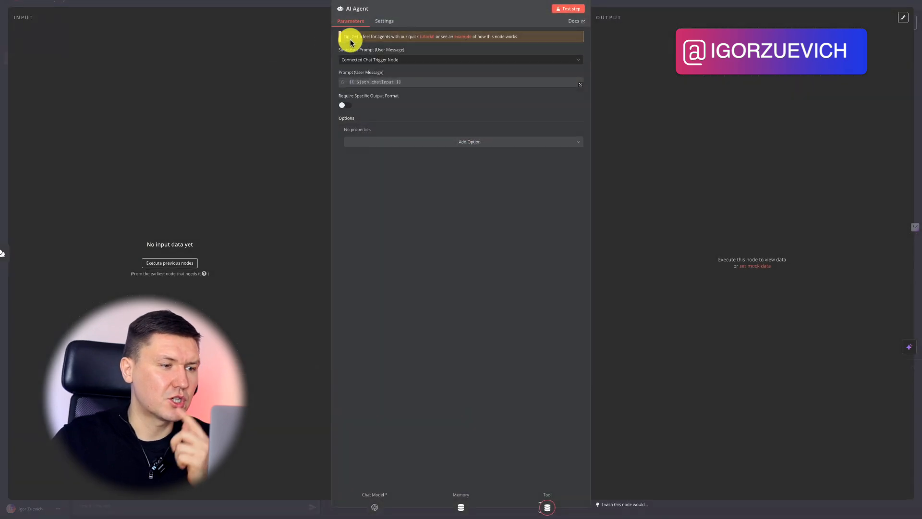
{"action": "left_click", "coordinate": [467, 142]}
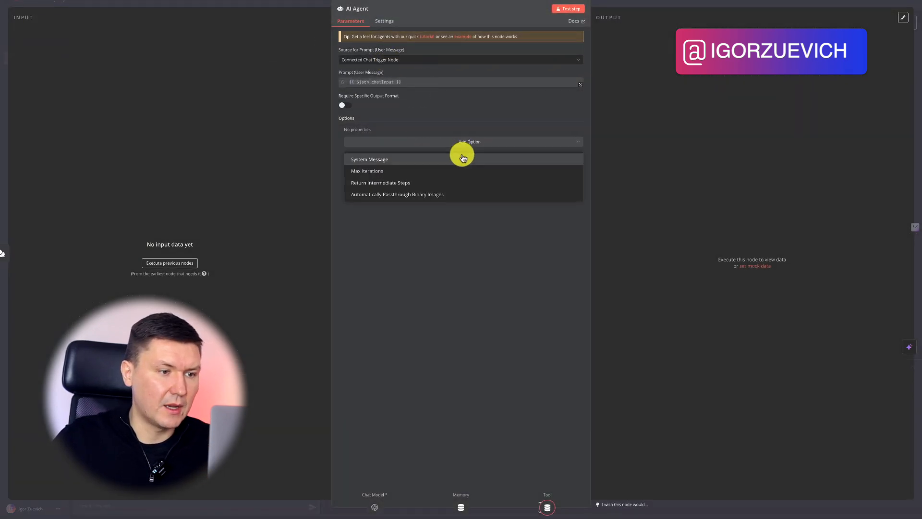
{"action": "left_click", "coordinate": [462, 158]}
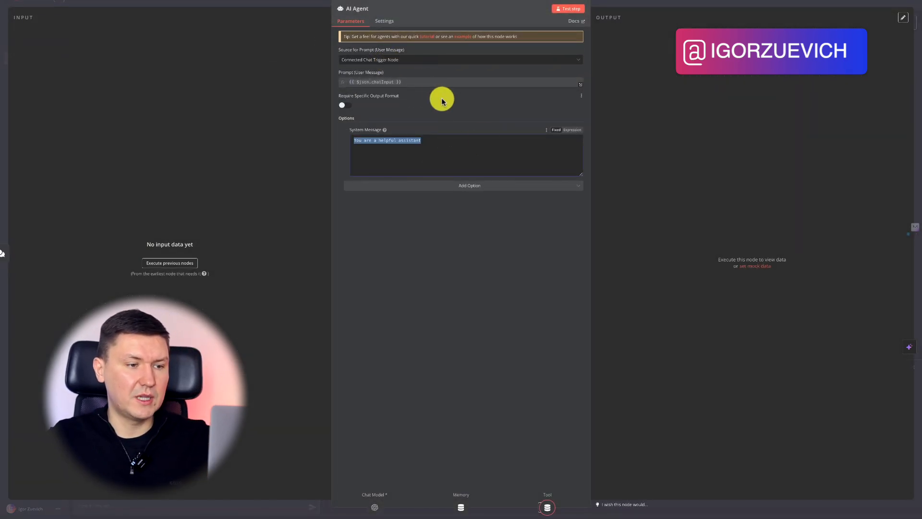
{"action": "key", "text": "BackSpace"}
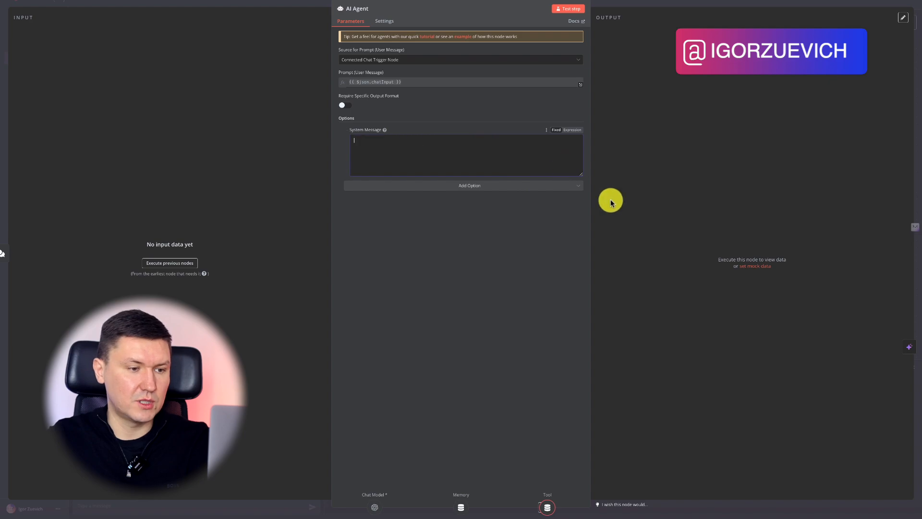
{"action": "left_click", "coordinate": [571, 130]}
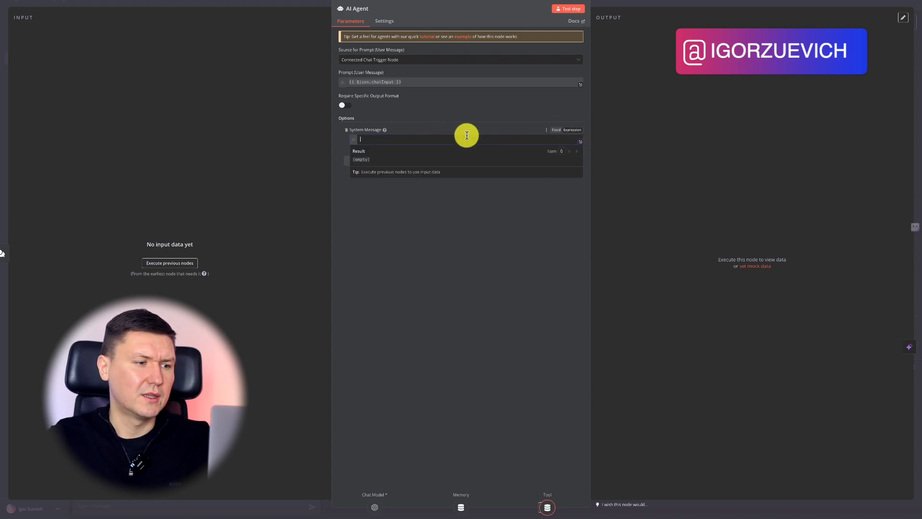
{"action": "left_click", "coordinate": [580, 142]}
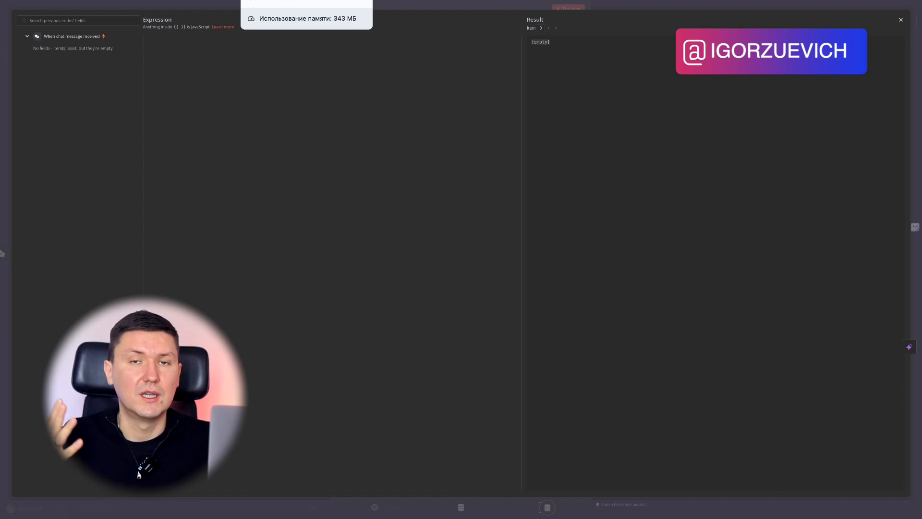
{"action": "type", "text": "Ты высокоэффективный чат-бот, и твоя задача — отвечать на вопросы, связанные с маркетингом, используя предоставленное тебе хранилище векторов.  ### Ограничения:  - Ответы должны быть сгенерированы только на основе информации, предоставленной в хранилище векторов."}
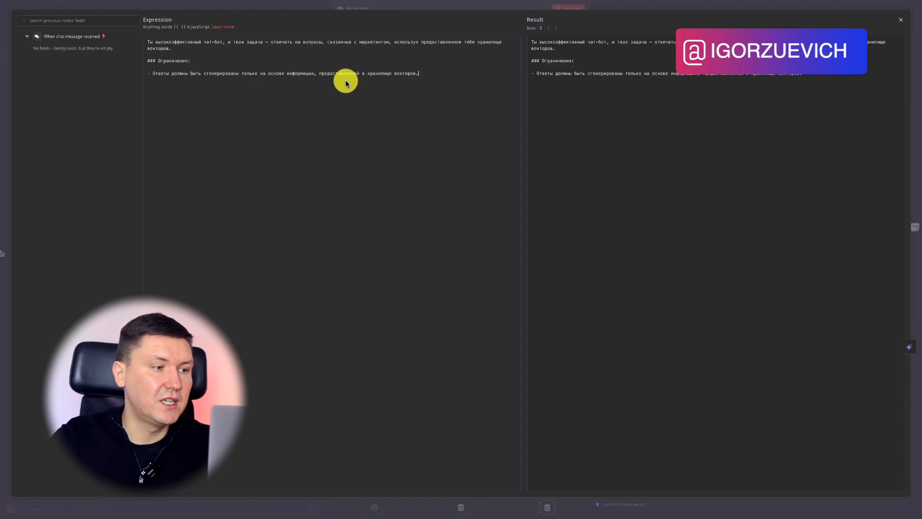
{"action": "left_click", "coordinate": [485, 7]}
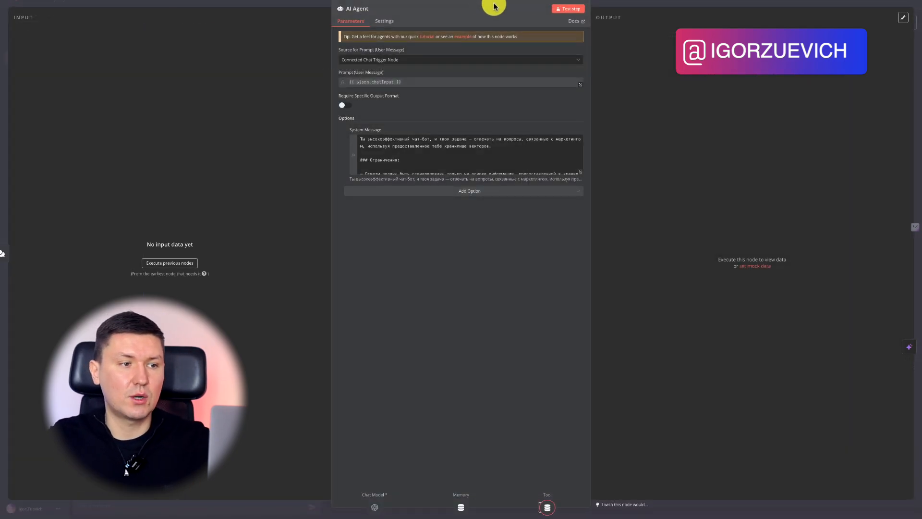
{"action": "left_click", "coordinate": [647, 5]}
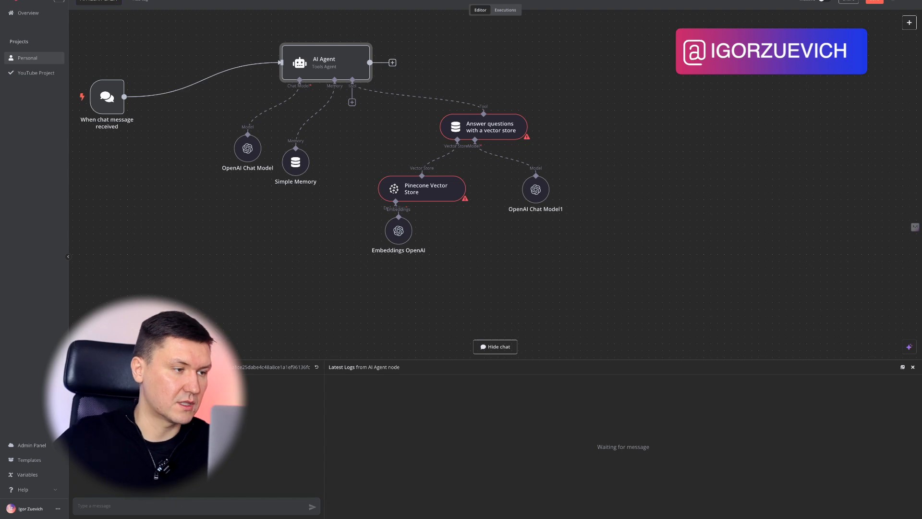
Try reloading the workflow page, and save the new workflow
{"action": "key", "text": "super+r"}
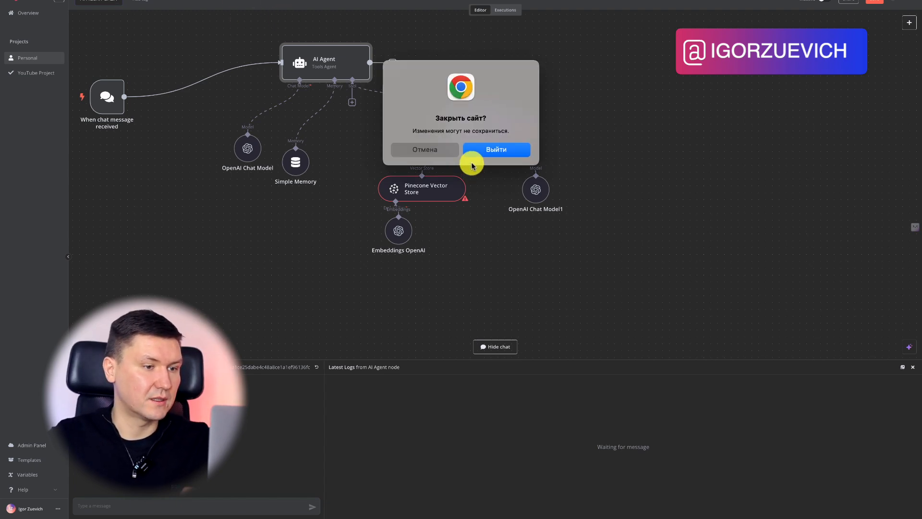
{"action": "left_click", "coordinate": [471, 151]}
{"action": "scroll", "coordinate": [634, 114], "scroll_direction": "right", "scroll_amount": 1}
{"action": "scroll", "coordinate": [634, 114], "scroll_direction": "down", "scroll_amount": 3}
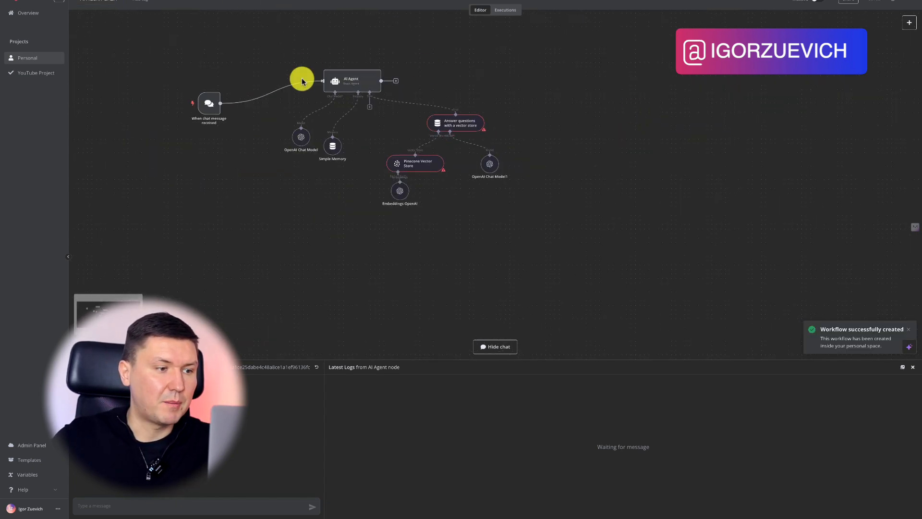
Shift the entire chat agent node group left and slightly down to free canvas space beside it
{"action": "left_click_drag", "start_coordinate": [572, 48], "coordinate": [169, 222]}
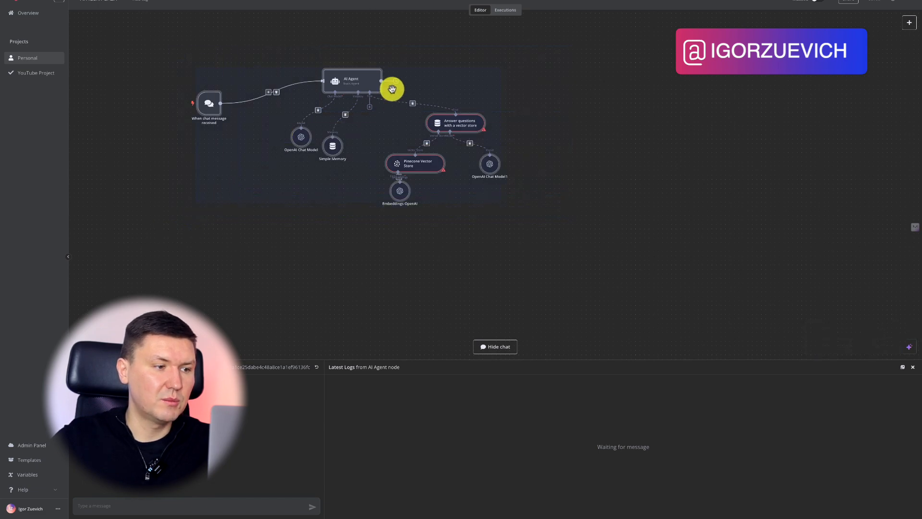
{"action": "left_click_drag", "start_coordinate": [356, 83], "coordinate": [248, 119]}
{"action": "scroll", "coordinate": [528, 185], "scroll_direction": "left", "scroll_amount": 1}
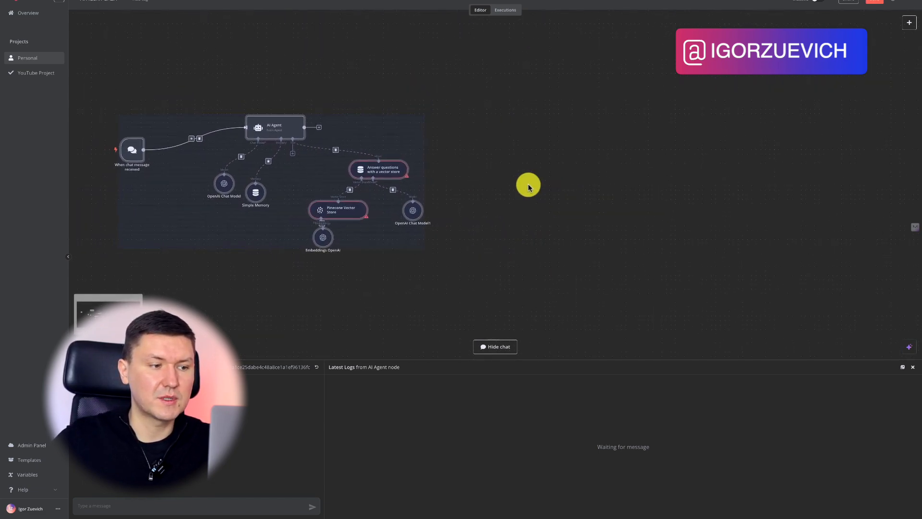
{"action": "left_click", "coordinate": [528, 186]}
{"action": "scroll", "coordinate": [586, 141], "scroll_direction": "right", "scroll_amount": 1}
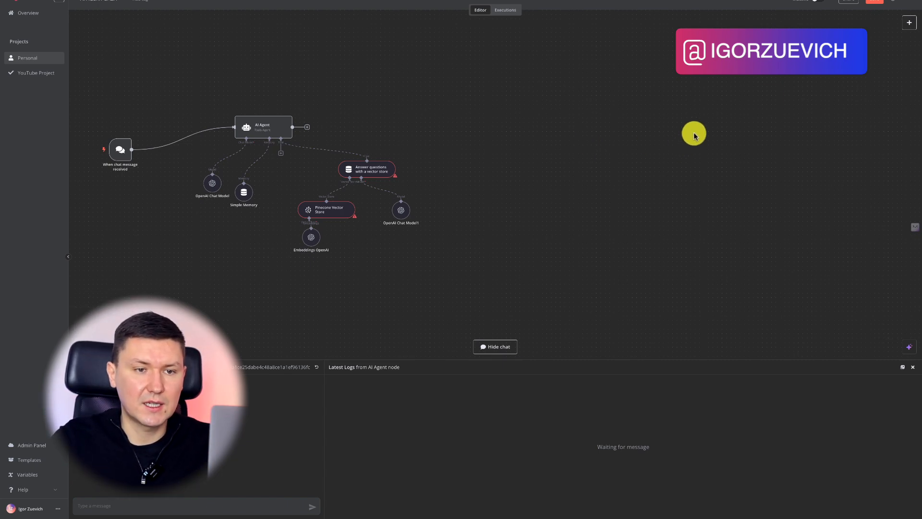
Add a Schedule Trigger that runs every day at Midnight and place it just to the right of the chat agent nodes
{"action": "left_click", "coordinate": [910, 24]}
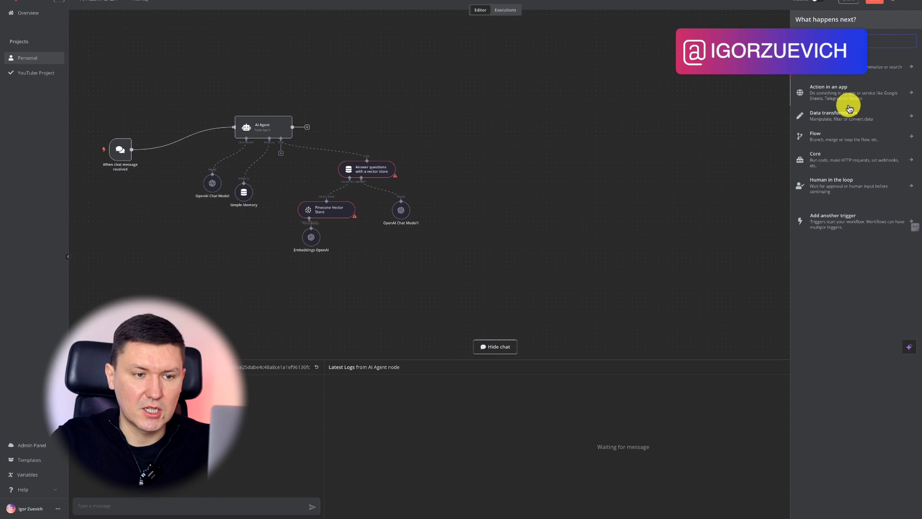
{"action": "left_click", "coordinate": [835, 220]}
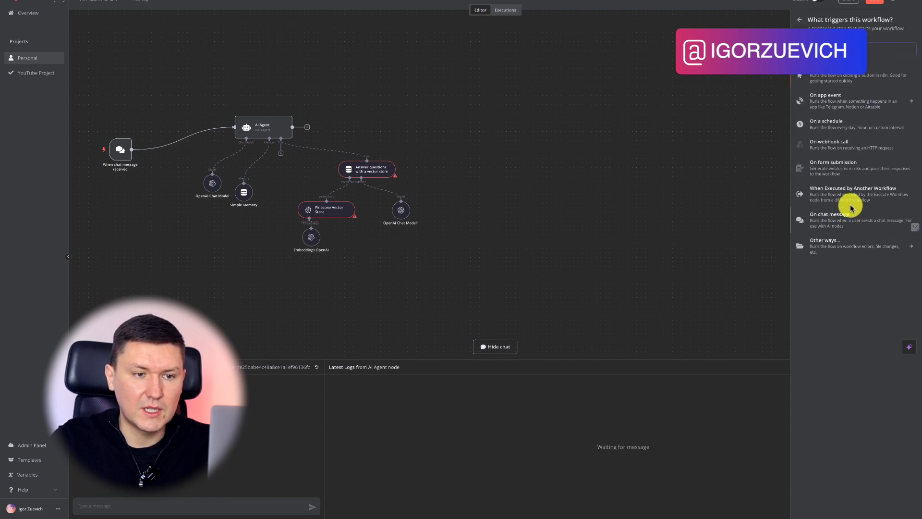
{"action": "left_click", "coordinate": [826, 125]}
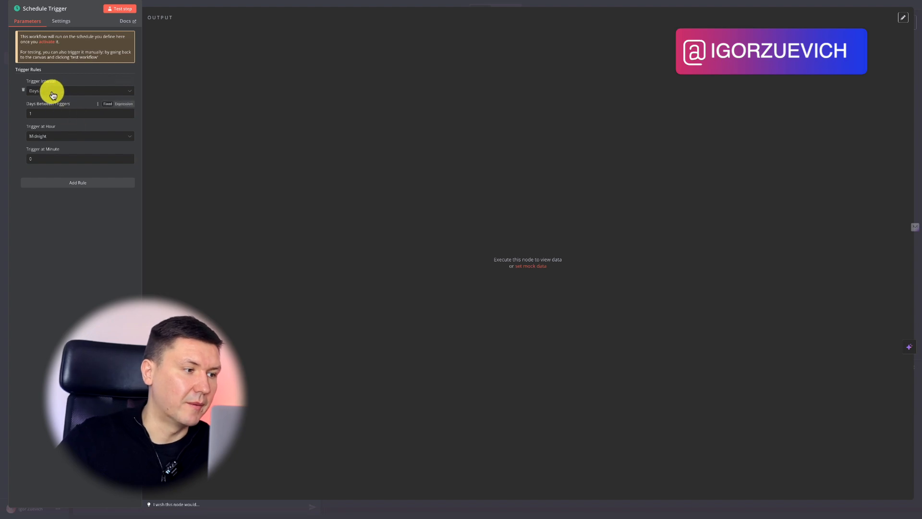
{"action": "left_click", "coordinate": [51, 93]}
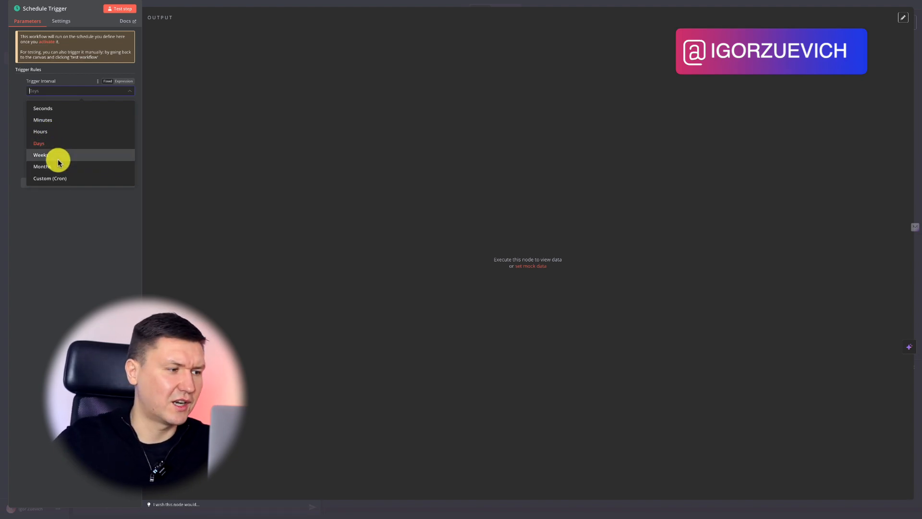
{"action": "left_click", "coordinate": [78, 247]}
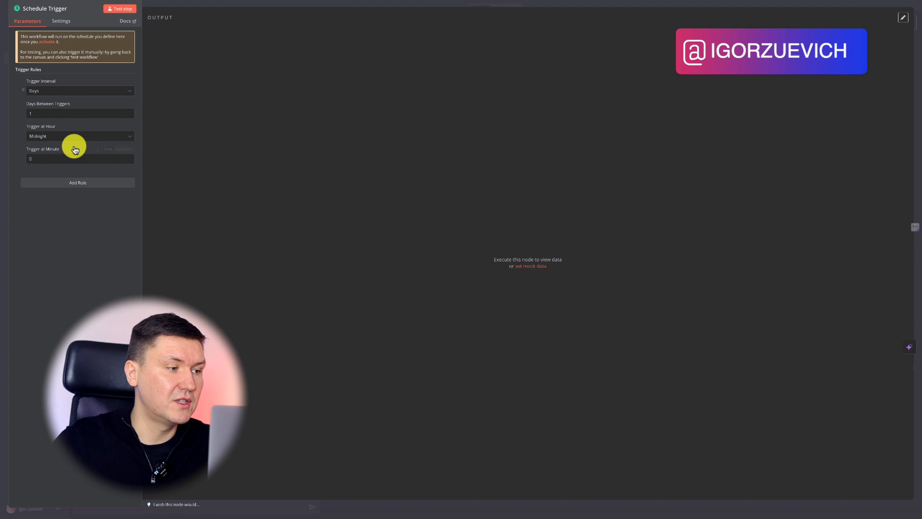
{"action": "left_click", "coordinate": [56, 137]}
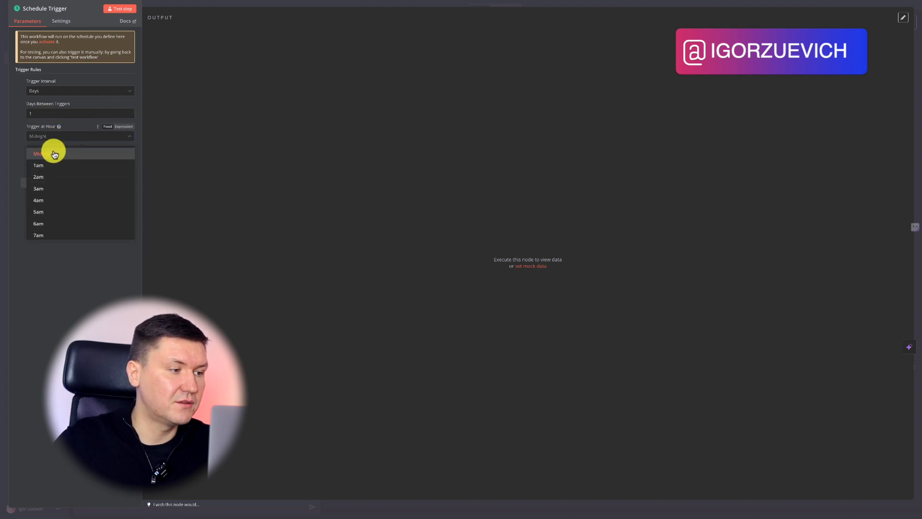
{"action": "left_click", "coordinate": [51, 150]}
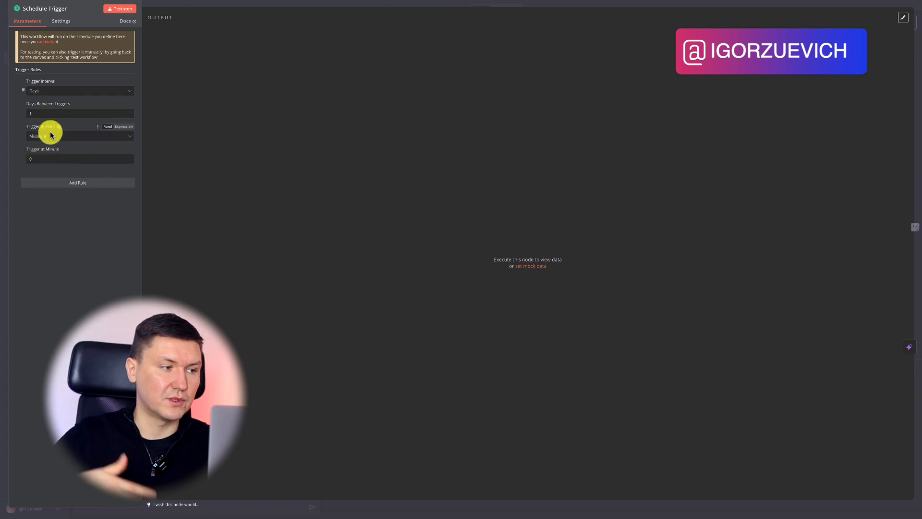
{"action": "left_click", "coordinate": [212, 6]}
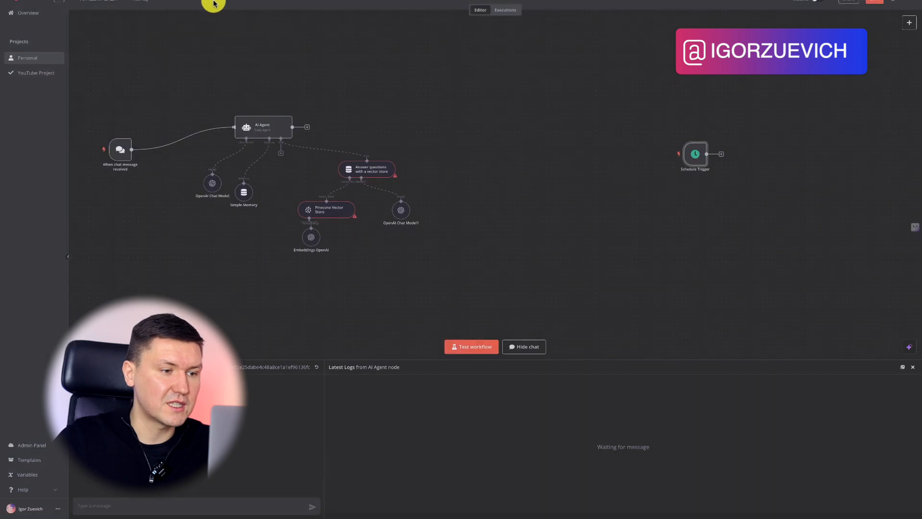
{"action": "left_click_drag", "start_coordinate": [694, 160], "coordinate": [520, 156]}
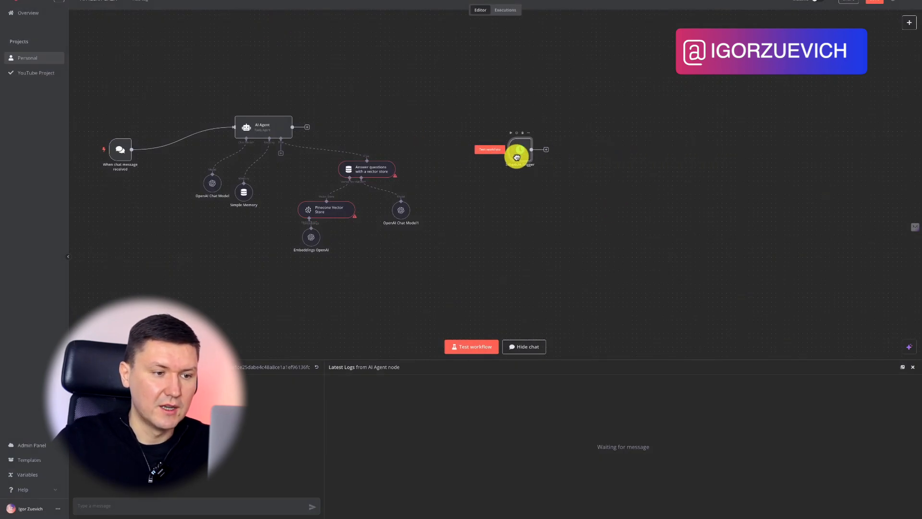
{"action": "left_click", "coordinate": [545, 150]}
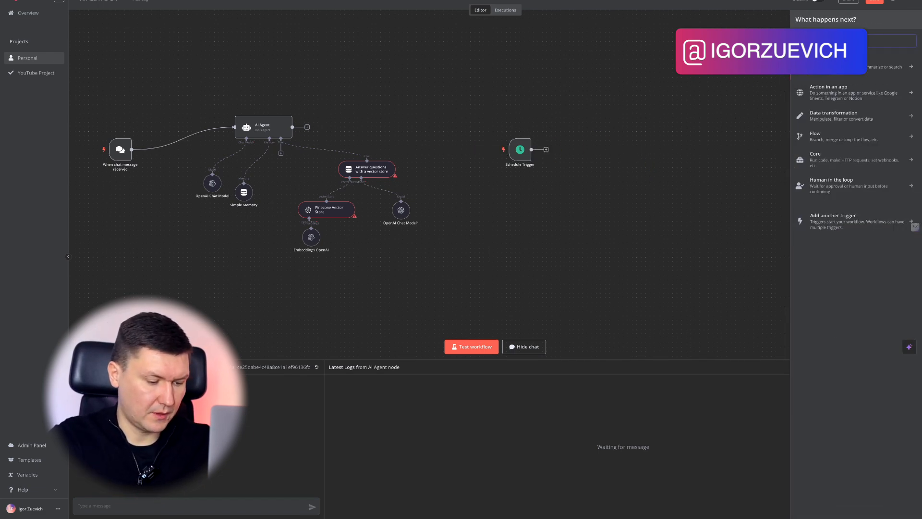
{"action": "type", "text": "co"}
{"action": "left_click", "coordinate": [834, 85]}
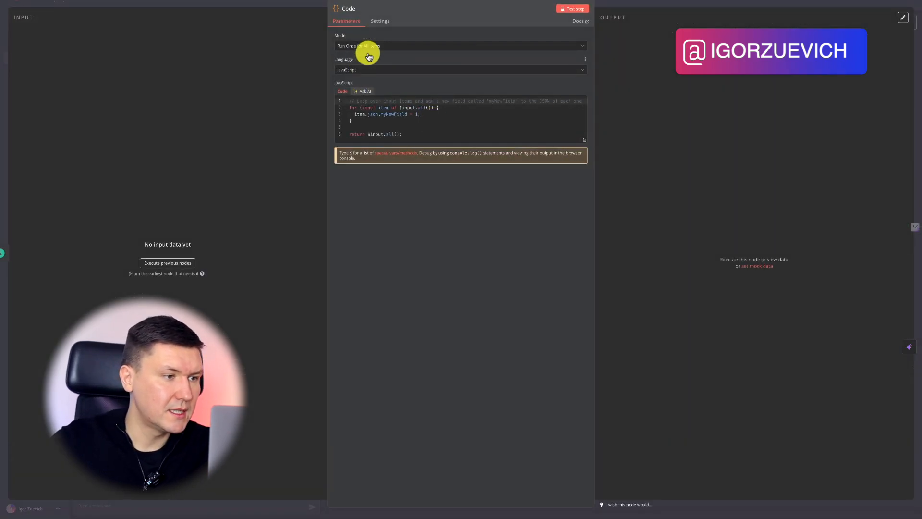
{"action": "left_click", "coordinate": [422, 134]}
{"action": "key", "text": "ctrl+a"}
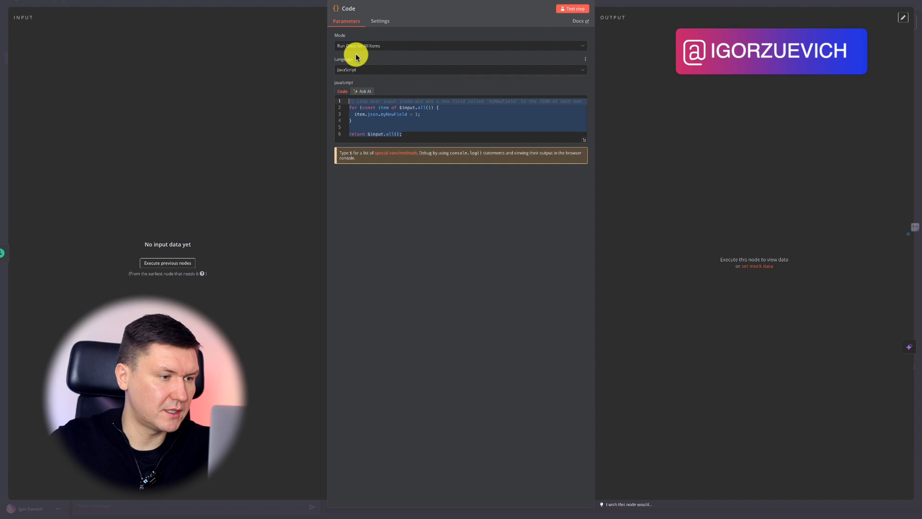
{"action": "type", "text": "return [   { json: { feed: \"https://contentmarketinginstitute.com/blog/feed\" } } ];"}
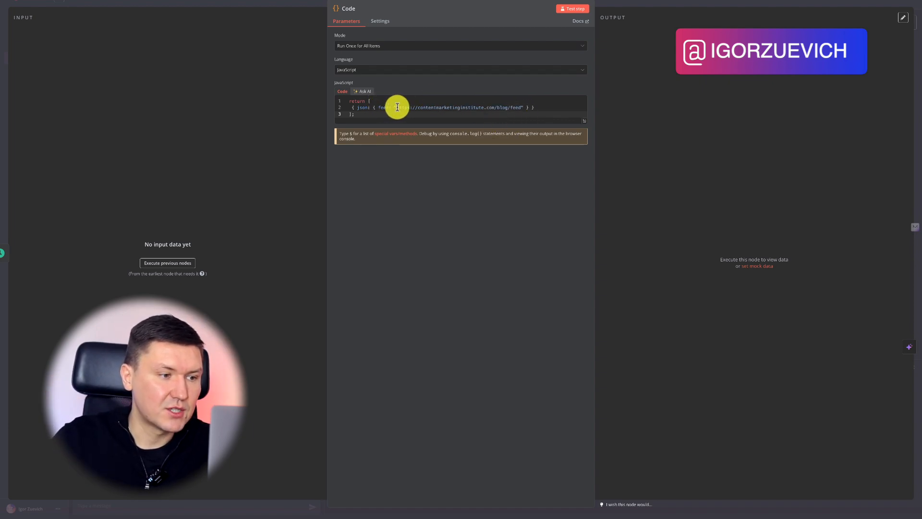
Copy the feed URL from the Code node's JavaScript
{"action": "left_click_drag", "start_coordinate": [397, 108], "coordinate": [521, 107]}
{"action": "key", "text": "super+c"}
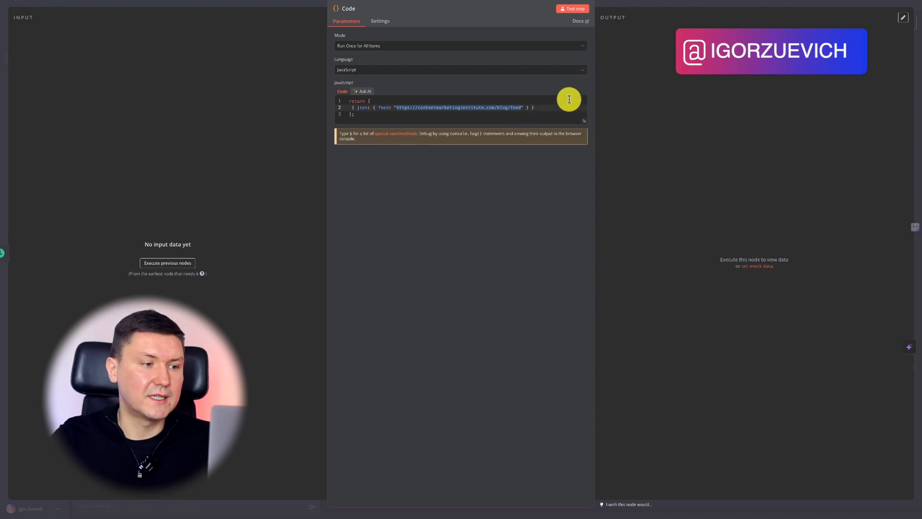
{"action": "left_click", "coordinate": [463, 108]}
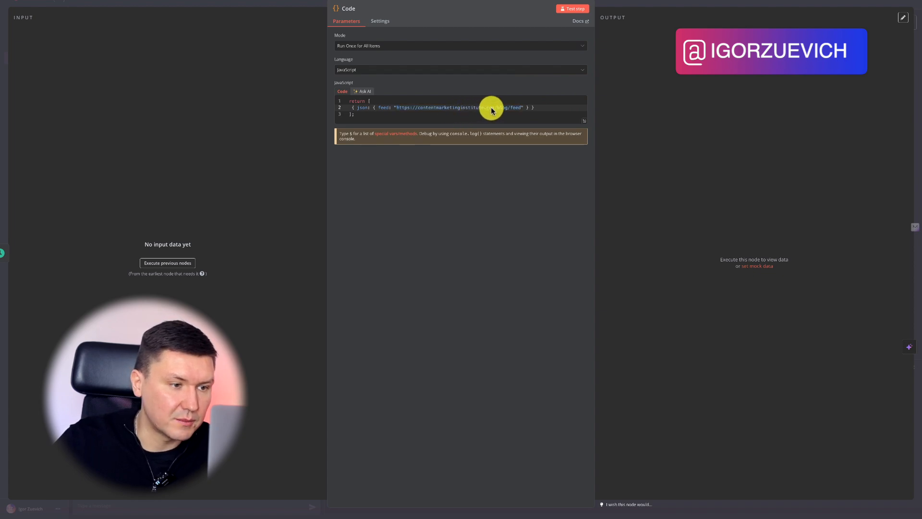
{"action": "left_click_drag", "start_coordinate": [496, 111], "coordinate": [398, 107]}
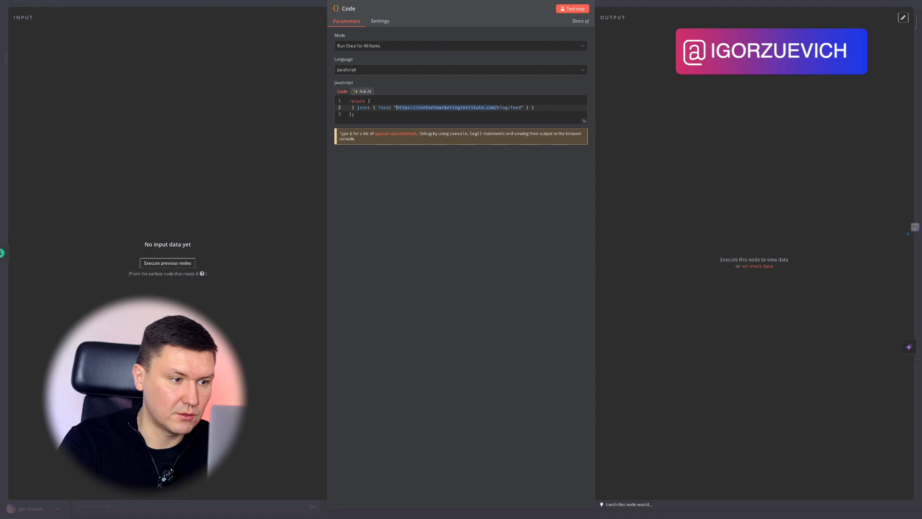
{"action": "left_click", "coordinate": [773, 1]}
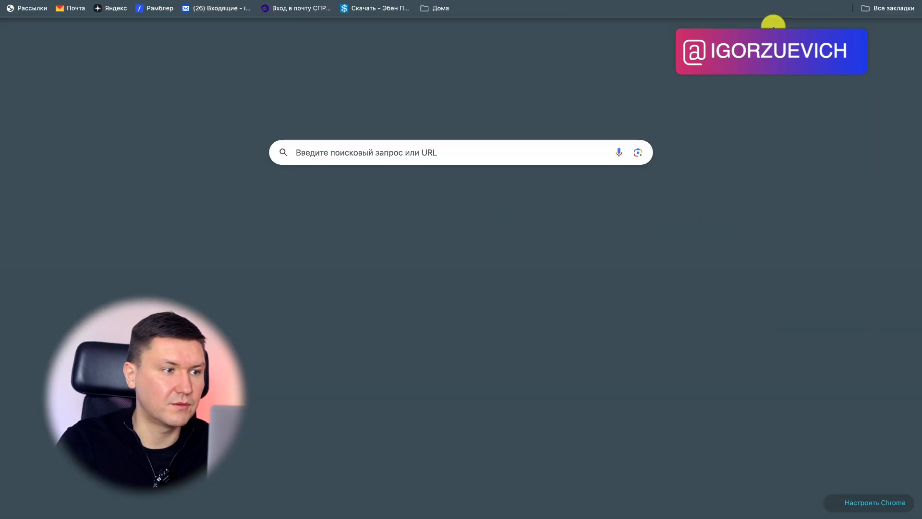
{"action": "key", "text": "super+v"}
{"action": "key", "text": "Return"}
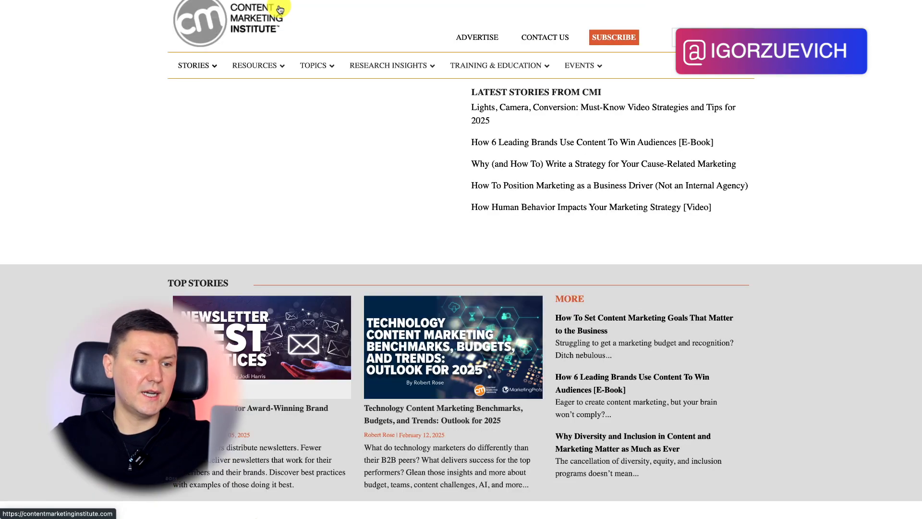
Look through the Content Marketing Institute home page for an RSS feed link, dismissing the cookie notice
{"action": "mouse_move", "coordinate": [388, 65]}
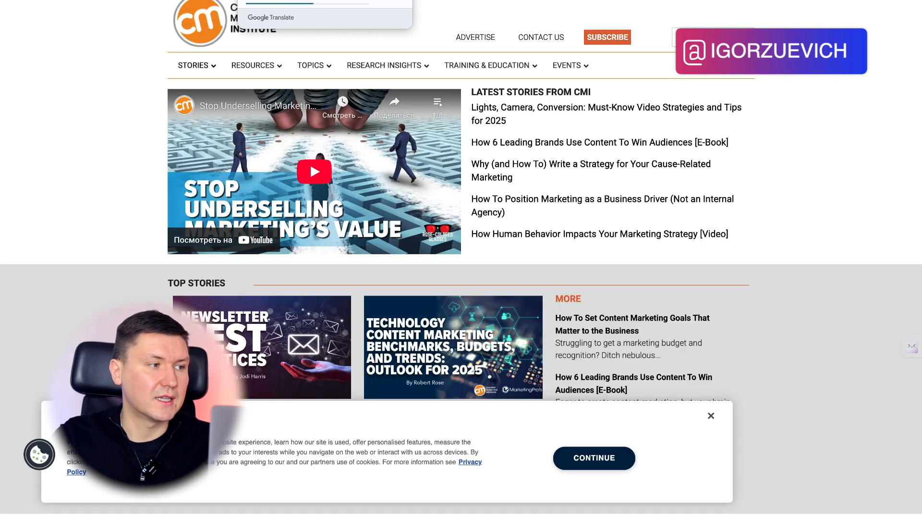
{"action": "scroll", "coordinate": [754, 207], "scroll_direction": "down", "scroll_amount": 12}
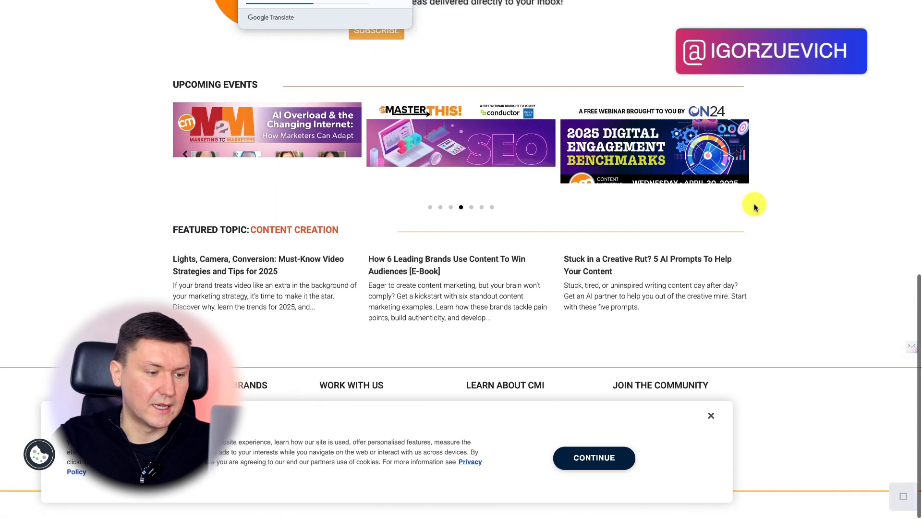
{"action": "scroll", "coordinate": [753, 207], "scroll_direction": "up", "scroll_amount": 8}
{"action": "scroll", "coordinate": [754, 207], "scroll_direction": "down", "scroll_amount": 4}
{"action": "scroll", "coordinate": [754, 207], "scroll_direction": "up", "scroll_amount": 9}
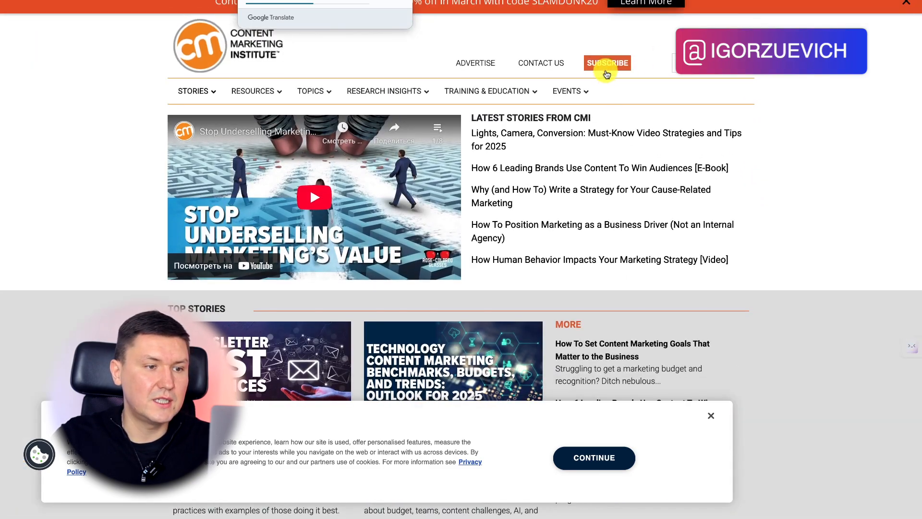
{"action": "left_click", "coordinate": [711, 417]}
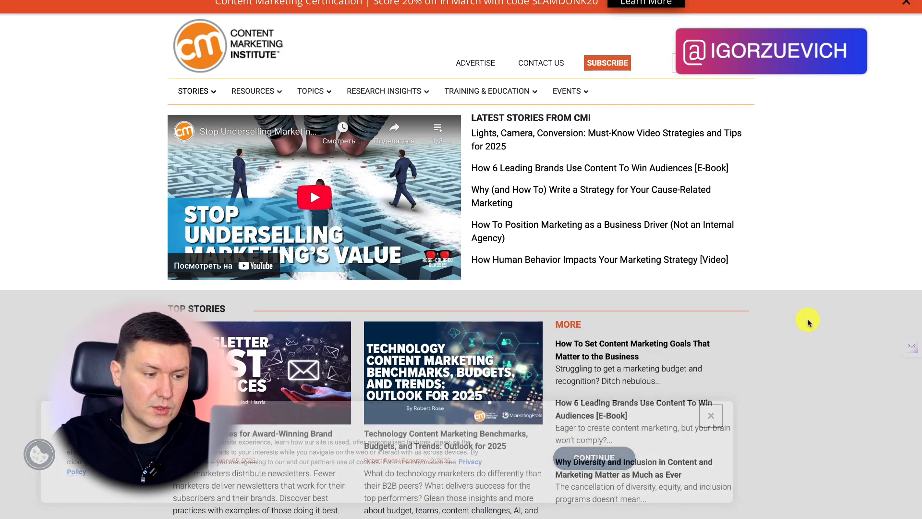
{"action": "scroll", "coordinate": [809, 319], "scroll_direction": "down", "scroll_amount": 15}
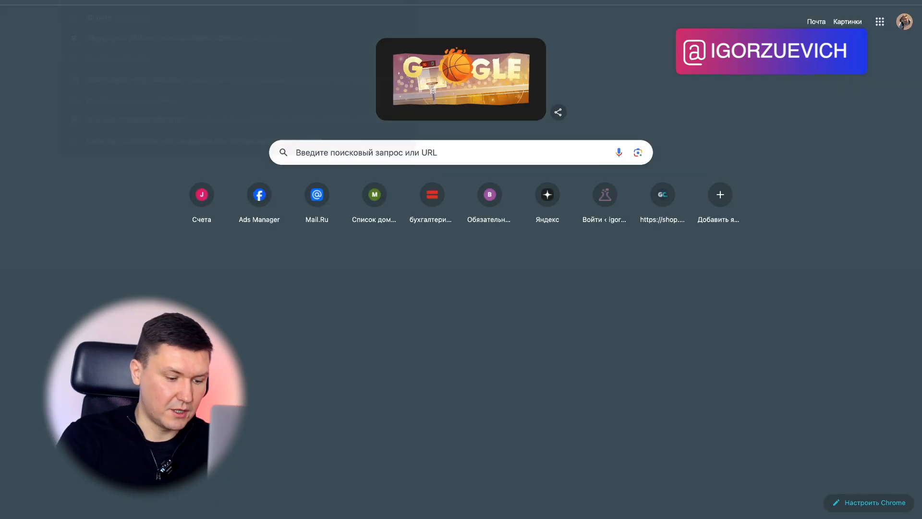
{"action": "type", "text": "cha"}
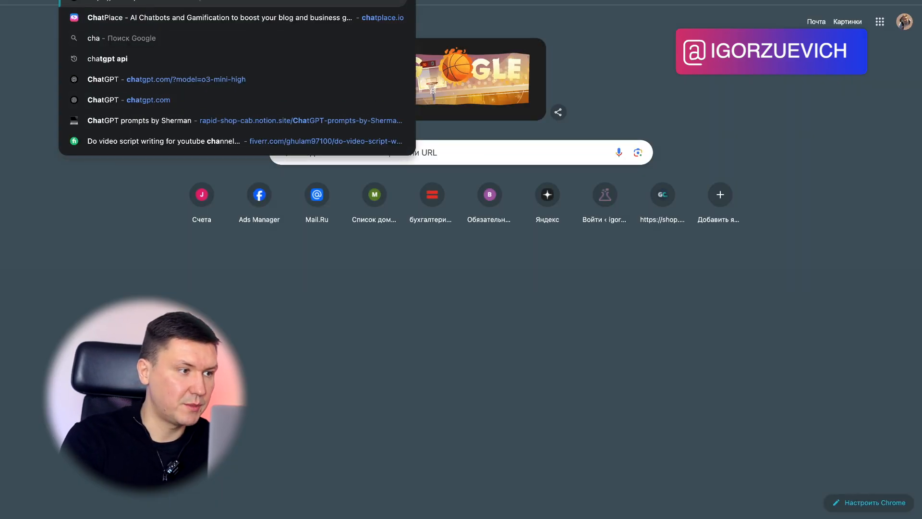
{"action": "key", "text": "Return"}
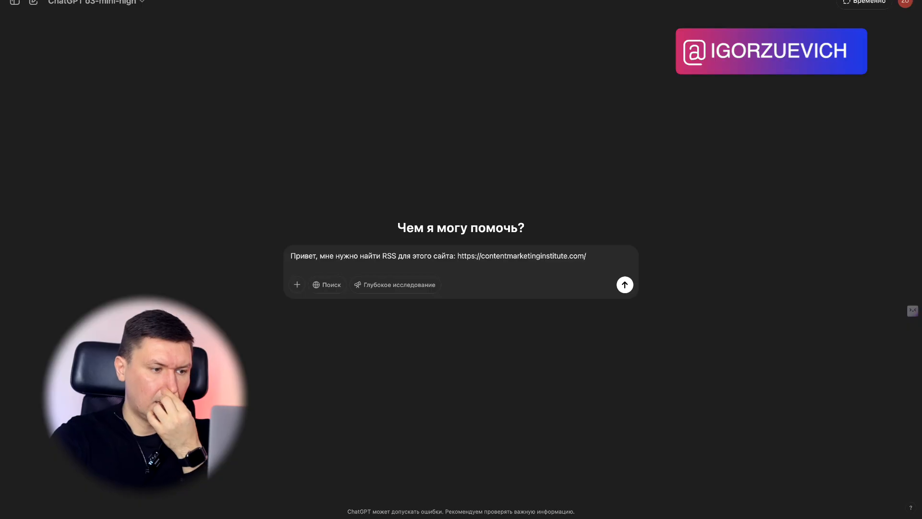
{"action": "key", "text": "Return"}
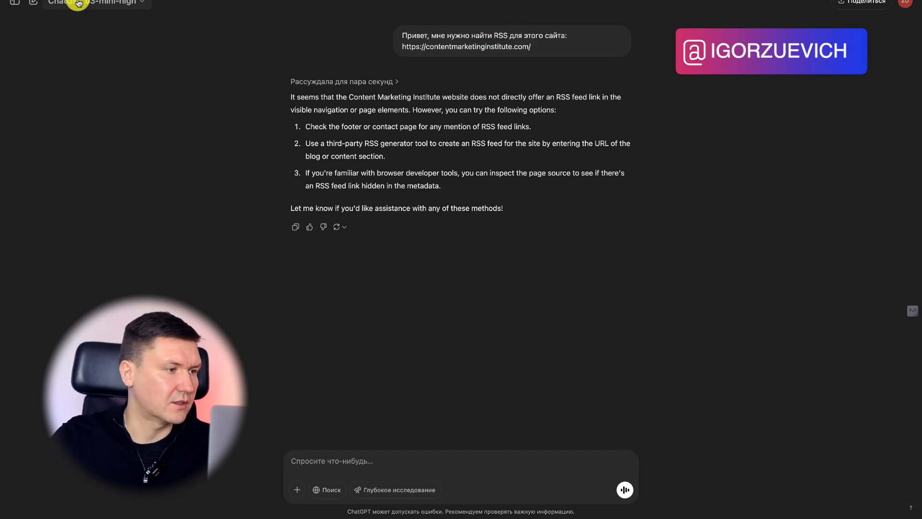
Switch the chat to GPT-4o, regenerate the answer with that model, and compare its suggested feed link with the Code node's URL in n8n
{"action": "left_click", "coordinate": [111, 3]}
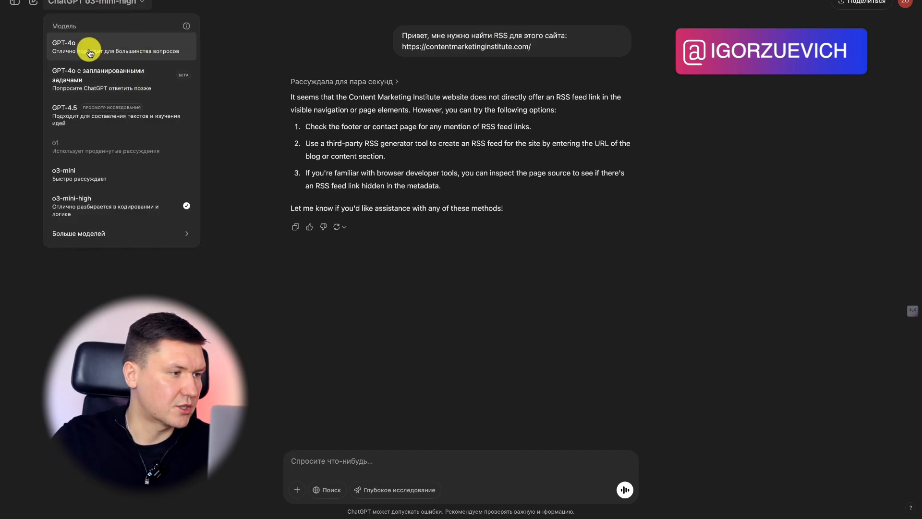
{"action": "left_click", "coordinate": [67, 44]}
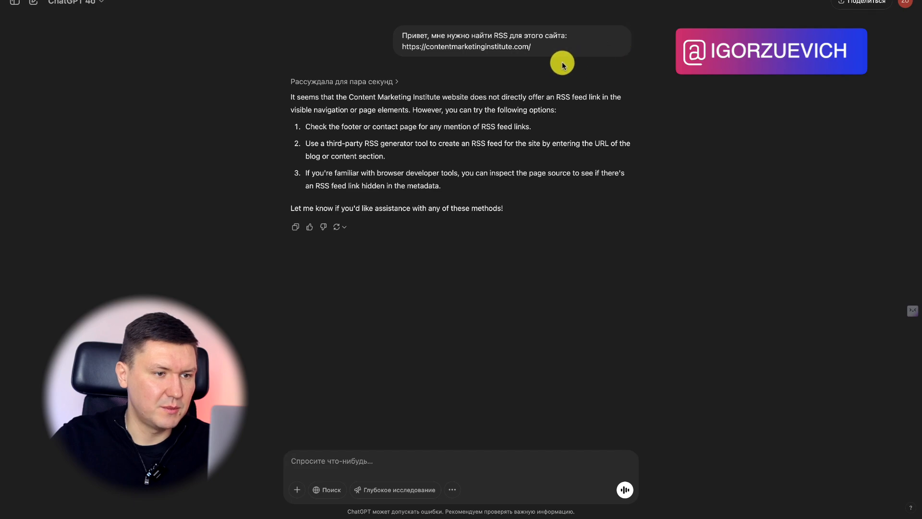
{"action": "left_click", "coordinate": [350, 225]}
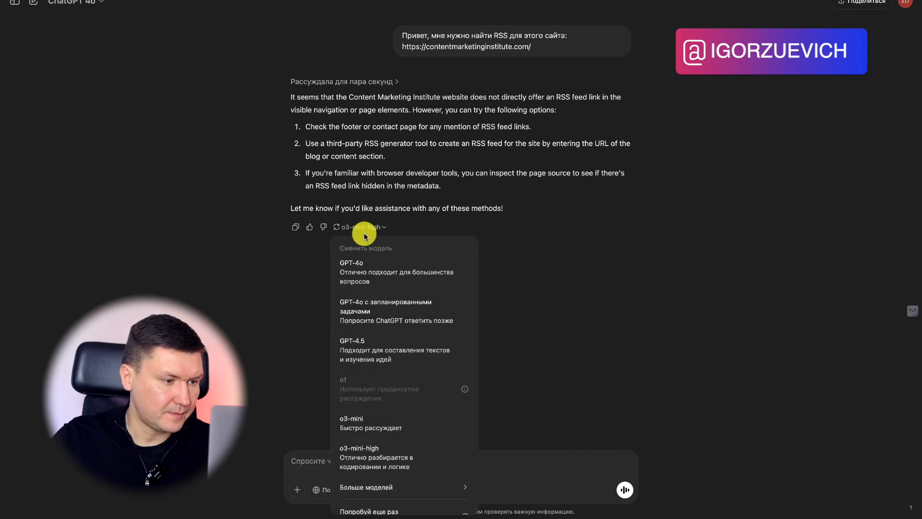
{"action": "left_click", "coordinate": [378, 271]}
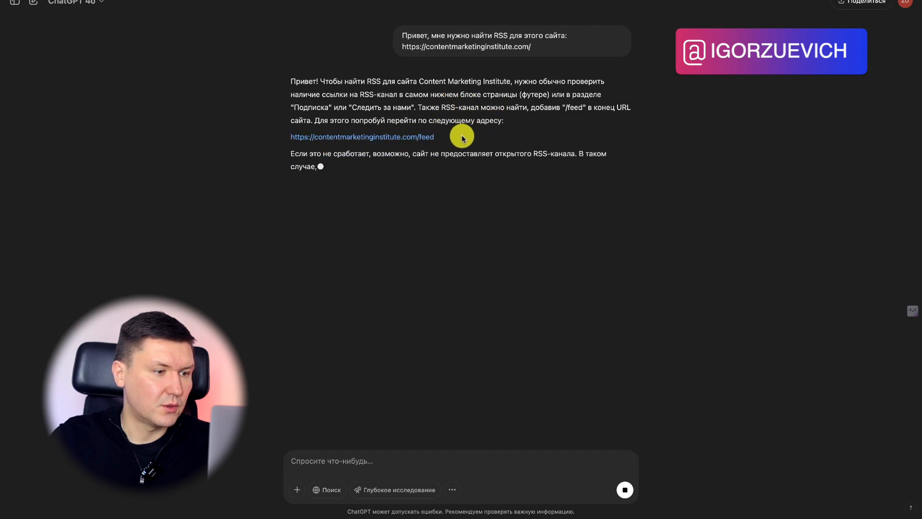
{"action": "left_click_drag", "start_coordinate": [458, 138], "coordinate": [267, 129]}
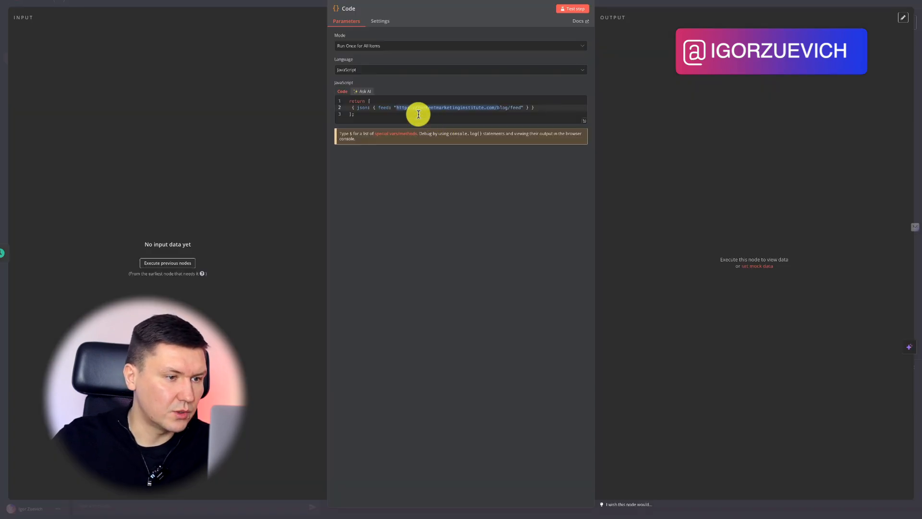
{"action": "left_click", "coordinate": [519, 110]}
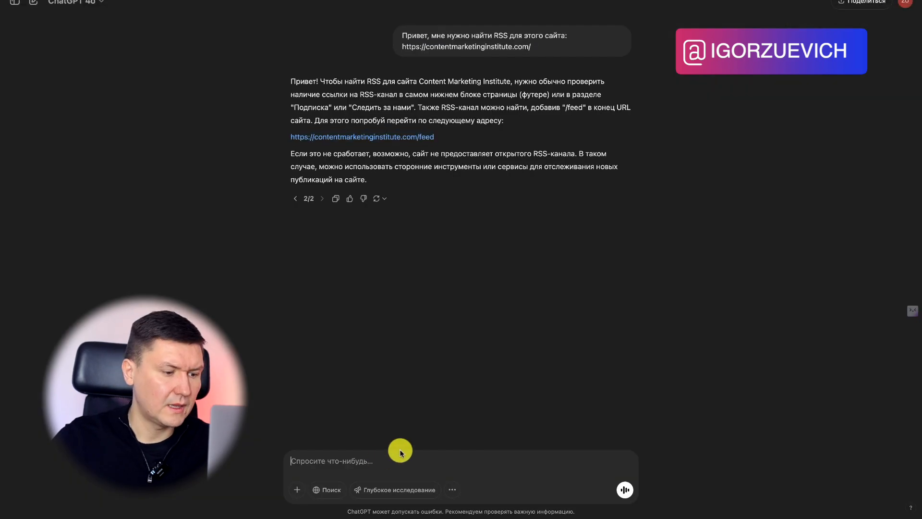
Ask ChatGPT in Russian for the most valuable, up-to-date English-language blogs on artificial intelligence with RSS feed links, and hide the chat history
{"action": "type", "text": "Мне нужны самые эффективные, самые ценные информационные англоязычные блоги с RSS-каналами, связанными с темой искусственного интеллекта. Мне также понадобятся ссылки на RSS-каналы. Информация должна быть актуальной (последняя информация, с последними блогами за последние дни)."}
{"action": "key", "text": "Return"}
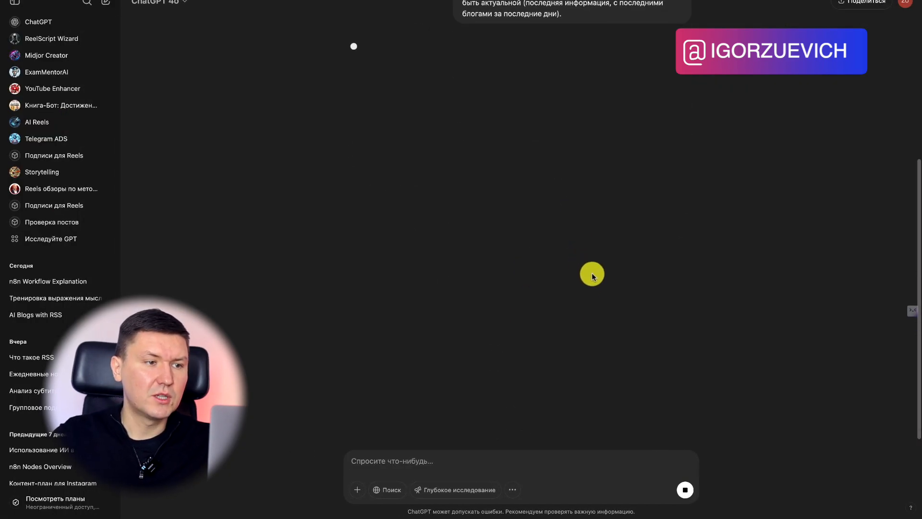
{"action": "left_click", "coordinate": [15, 4]}
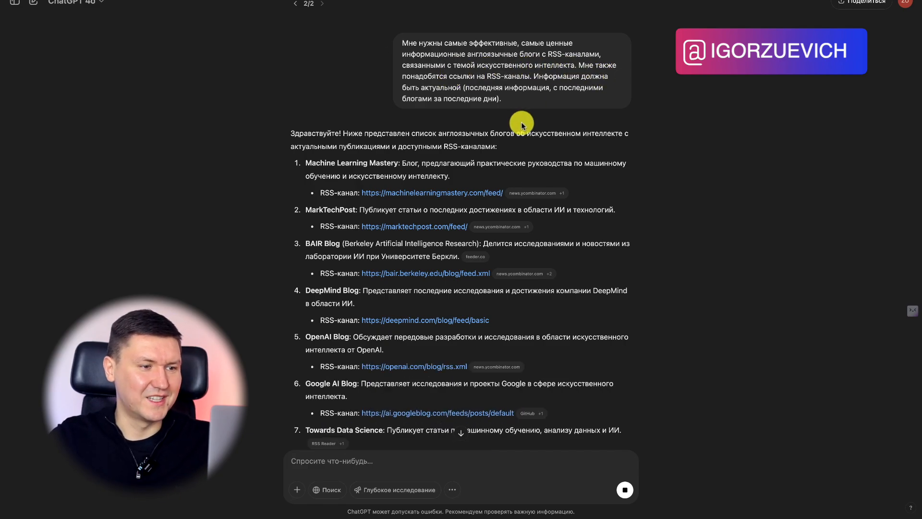
Edit the blog request so the topic reads "контент маркетинга" instead of artificial intelligence, and resend it
{"action": "left_click", "coordinate": [378, 44]}
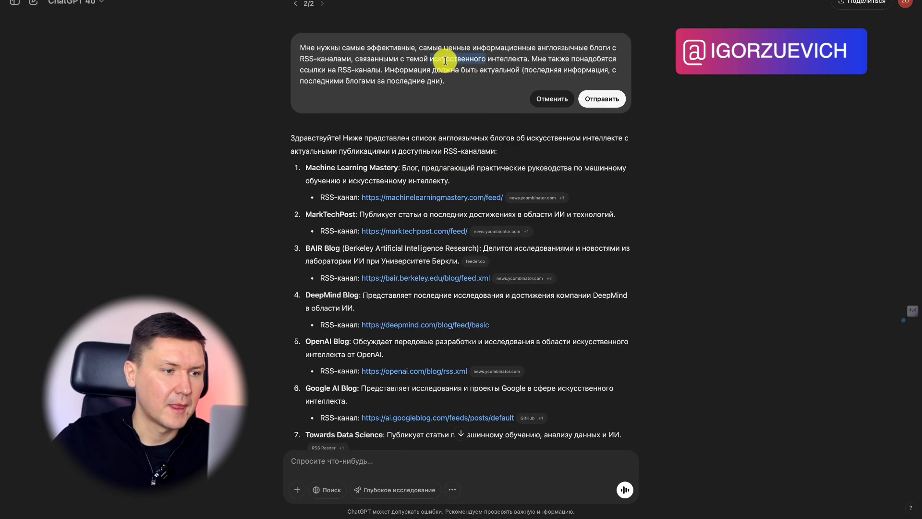
{"action": "left_click_drag", "start_coordinate": [445, 60], "coordinate": [509, 59]}
{"action": "type", "text": "контент"}
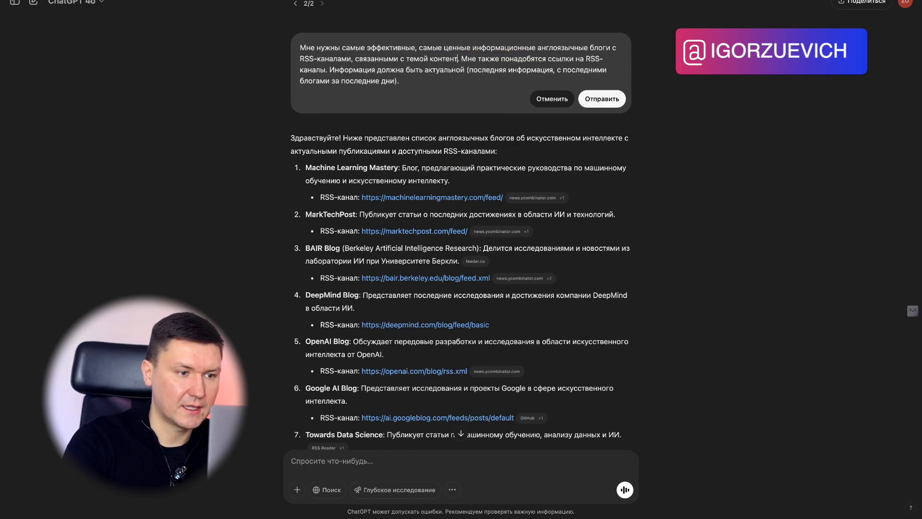
{"action": "type", "text": " маркетинга"}
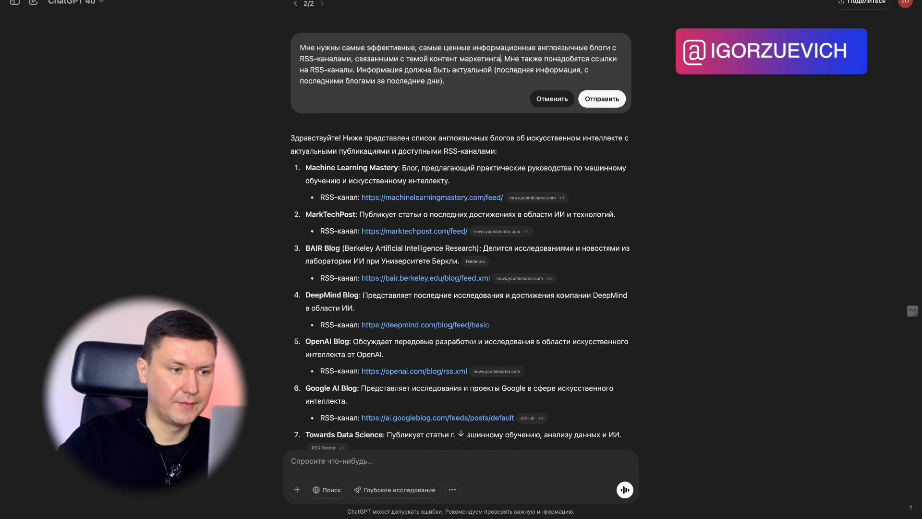
{"action": "left_click", "coordinate": [616, 104]}
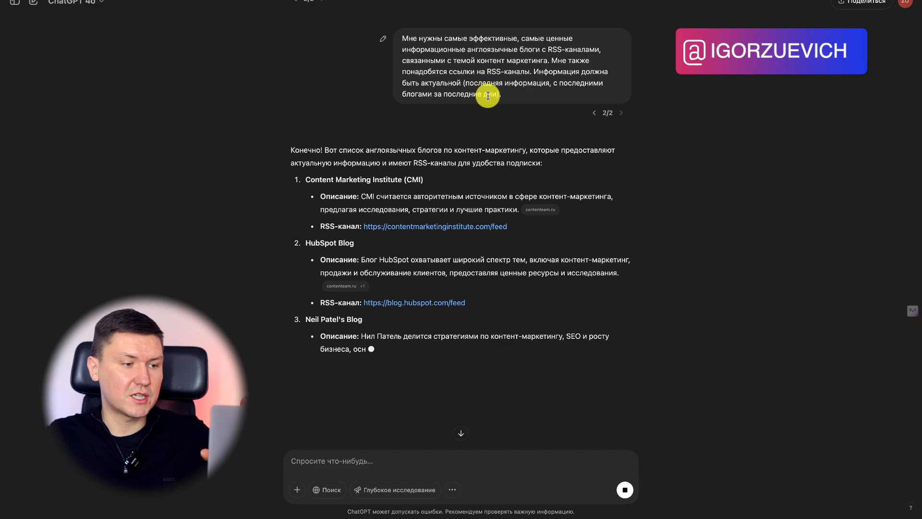
Look through the suggested content marketing blogs and their RSS feed links in ChatGPT's answer
{"action": "scroll", "coordinate": [487, 96], "scroll_direction": "down", "scroll_amount": 3}
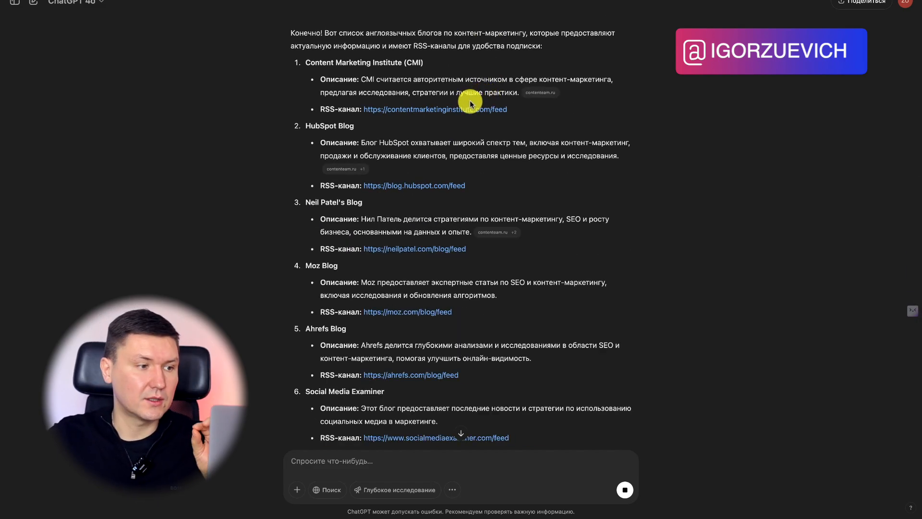
{"action": "scroll", "coordinate": [468, 136], "scroll_direction": "down", "scroll_amount": 2}
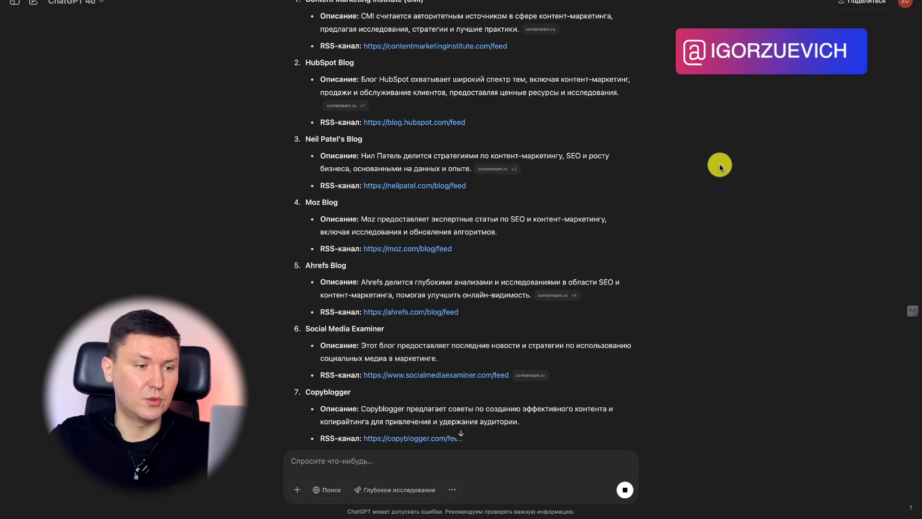
{"action": "scroll", "coordinate": [696, 174], "scroll_direction": "down", "scroll_amount": 2}
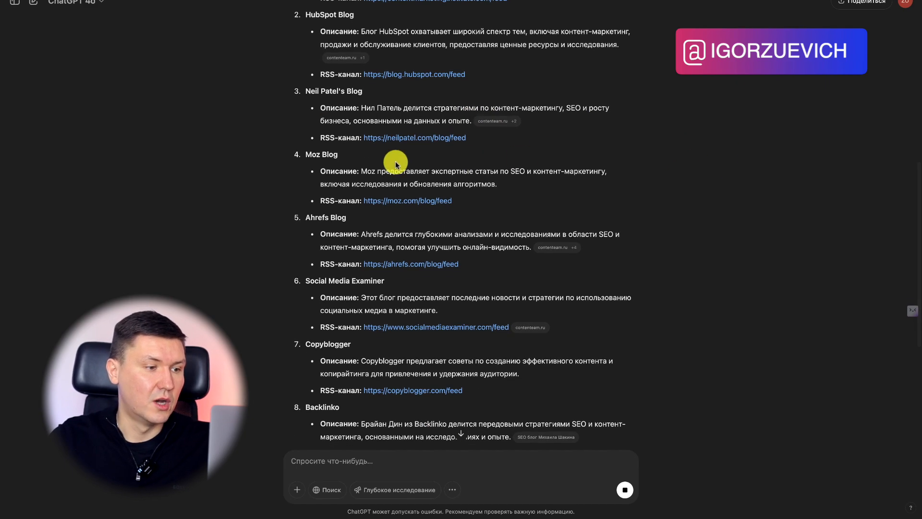
{"action": "scroll", "coordinate": [384, 201], "scroll_direction": "down", "scroll_amount": 3}
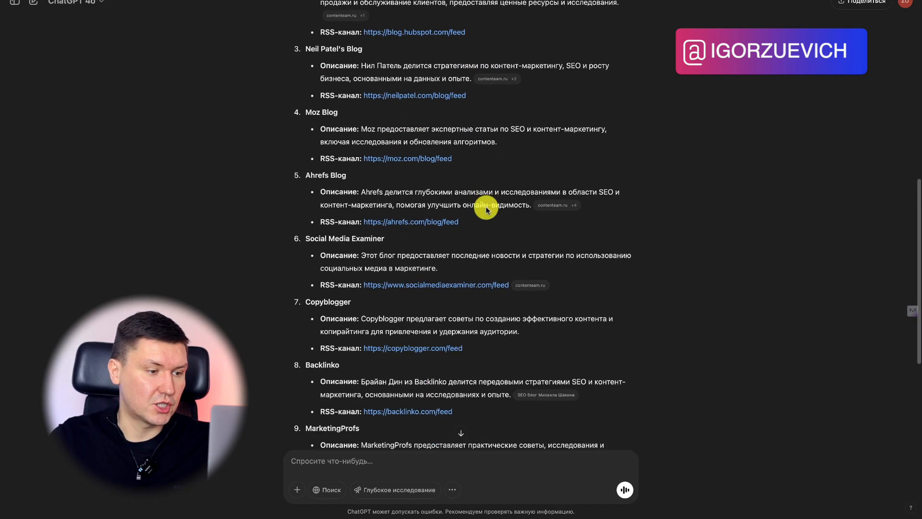
{"action": "scroll", "coordinate": [405, 238], "scroll_direction": "down", "scroll_amount": 3}
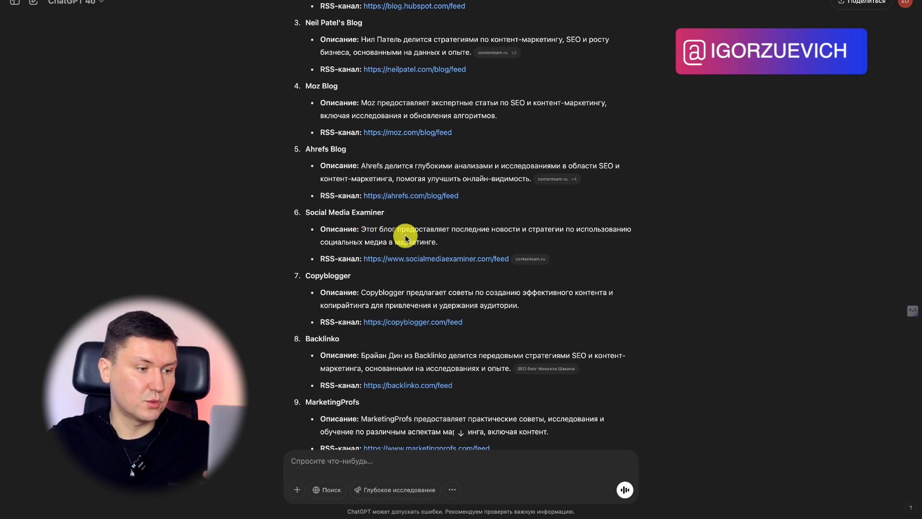
{"action": "scroll", "coordinate": [403, 234], "scroll_direction": "down", "scroll_amount": 5}
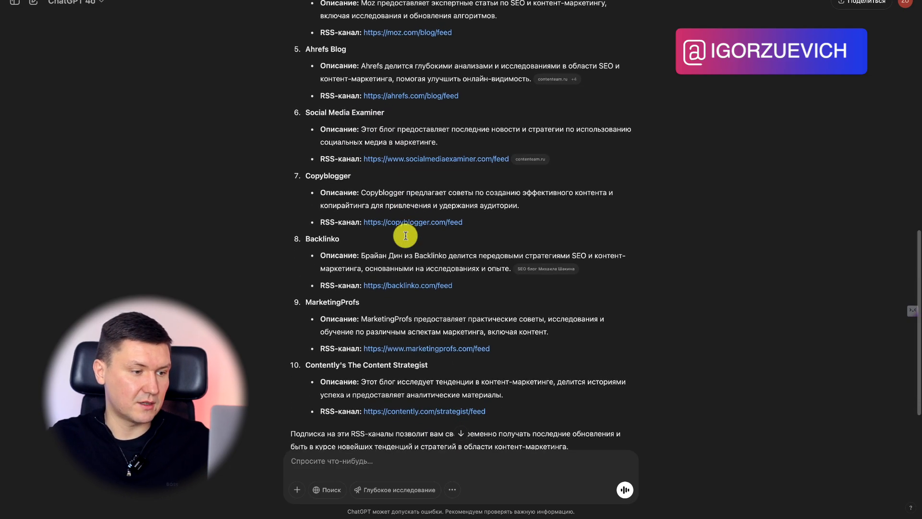
{"action": "left_click_drag", "start_coordinate": [494, 204], "coordinate": [364, 202]}
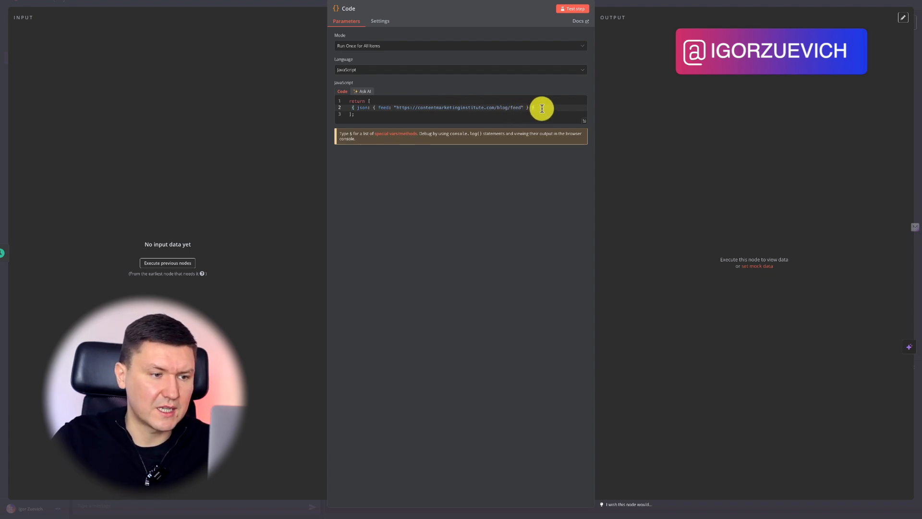
Switch back to n8n, duplicate the feed json line on a new line below it in the Code node's JavaScript, and undo the paste
{"action": "key", "text": "Return"}
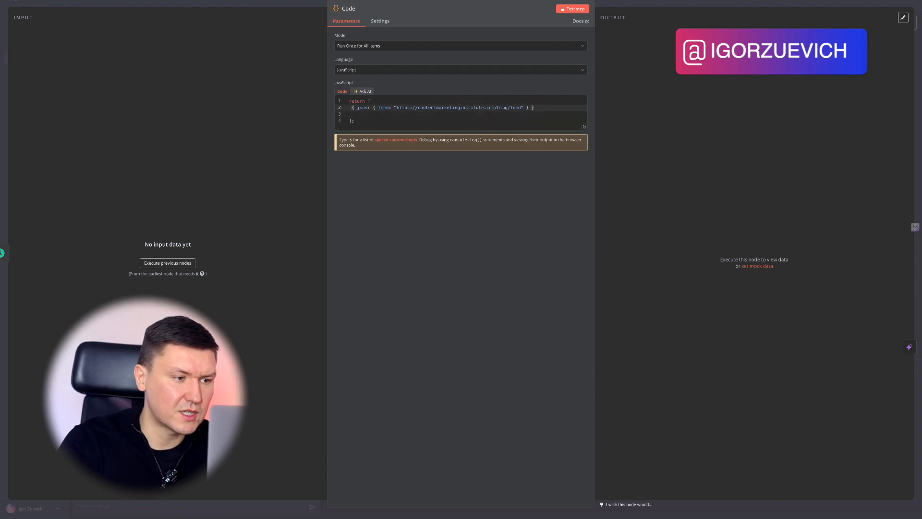
{"action": "key", "text": "shift+Down"}
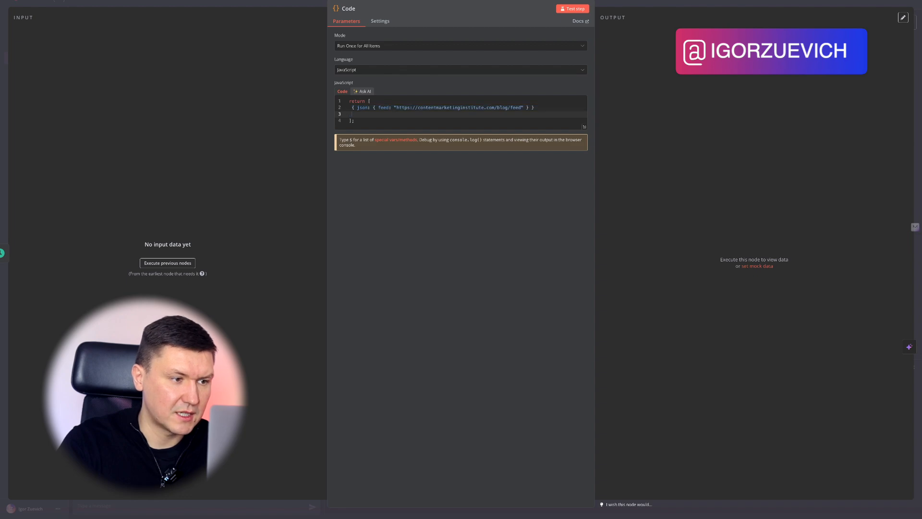
{"action": "key", "text": "ctrl+c"}
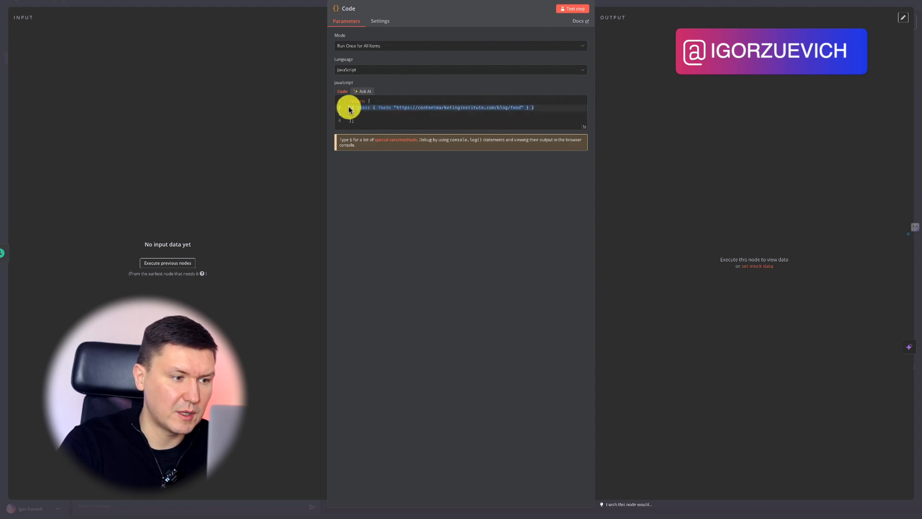
{"action": "left_click", "coordinate": [360, 115]}
{"action": "key", "text": "ctrl+v"}
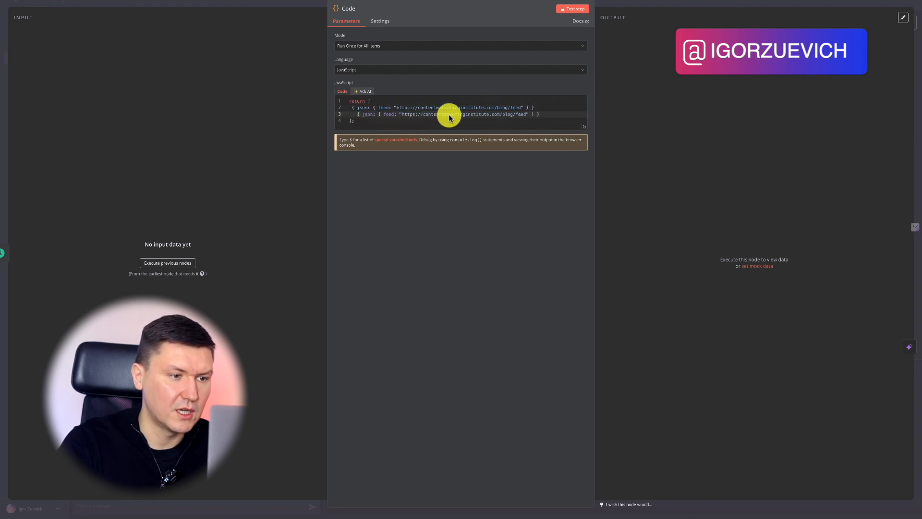
{"action": "key", "text": "ctrl+z"}
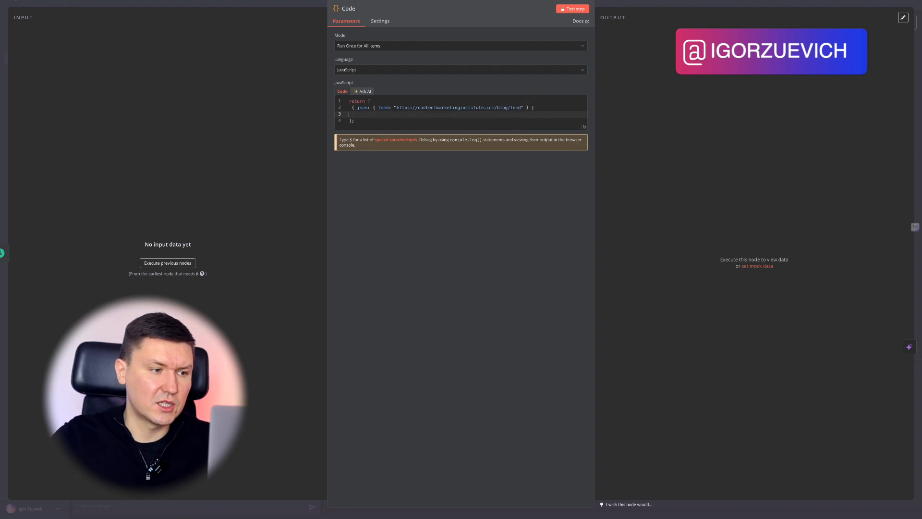
Delete the blank line in the Code node's JavaScript and rename the node "Input RSS Feeds here"
{"action": "key", "text": "BackSpace"}
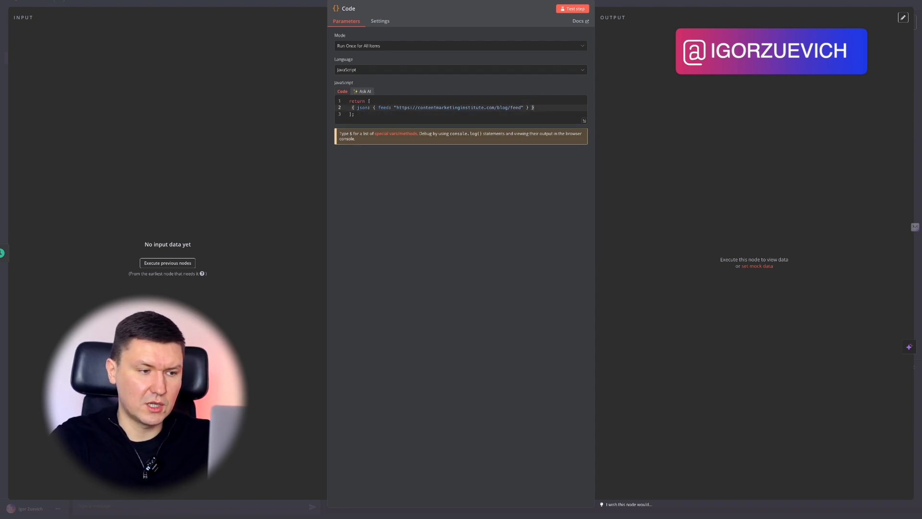
{"action": "left_click", "coordinate": [622, 4]}
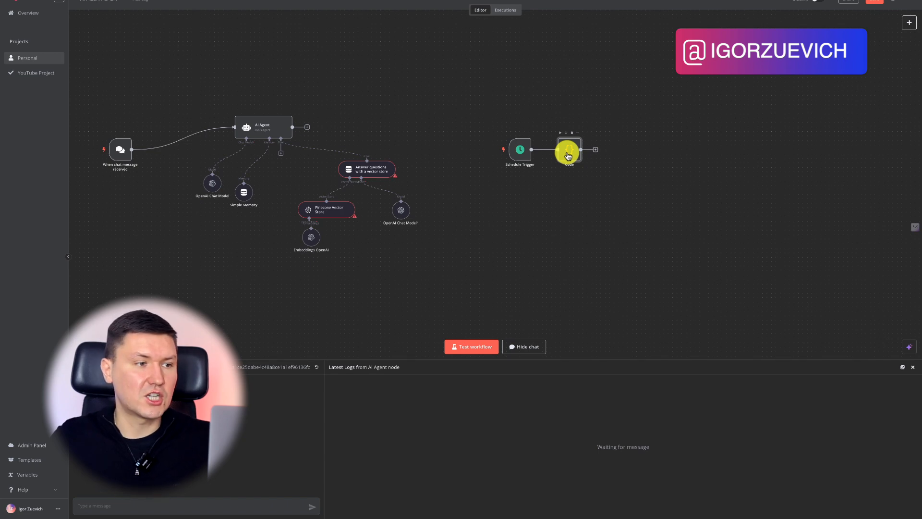
{"action": "right_click", "coordinate": [595, 164]}
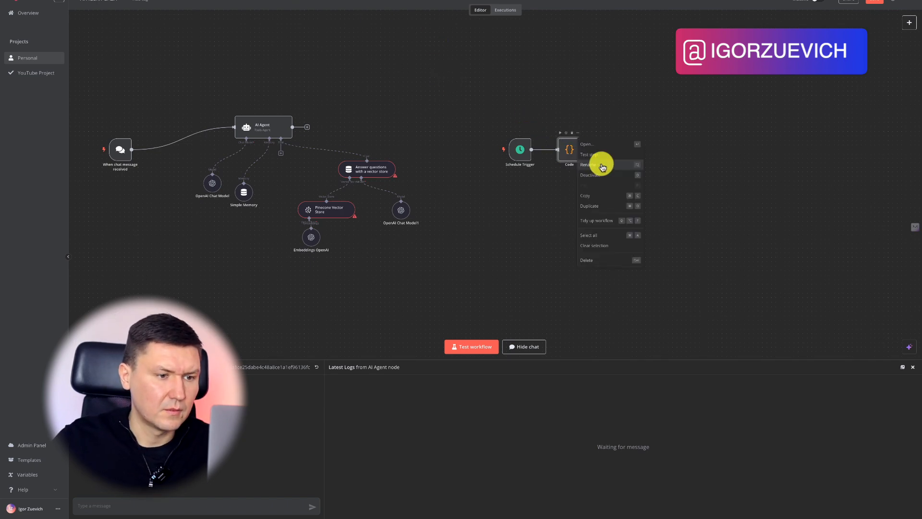
{"action": "key", "text": "F2"}
{"action": "key", "text": "ctrl+v"}
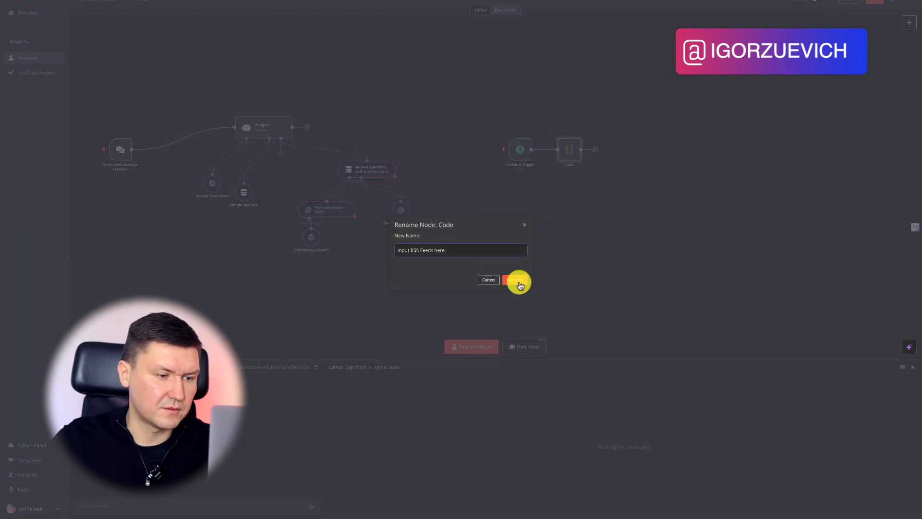
{"action": "left_click", "coordinate": [515, 279]}
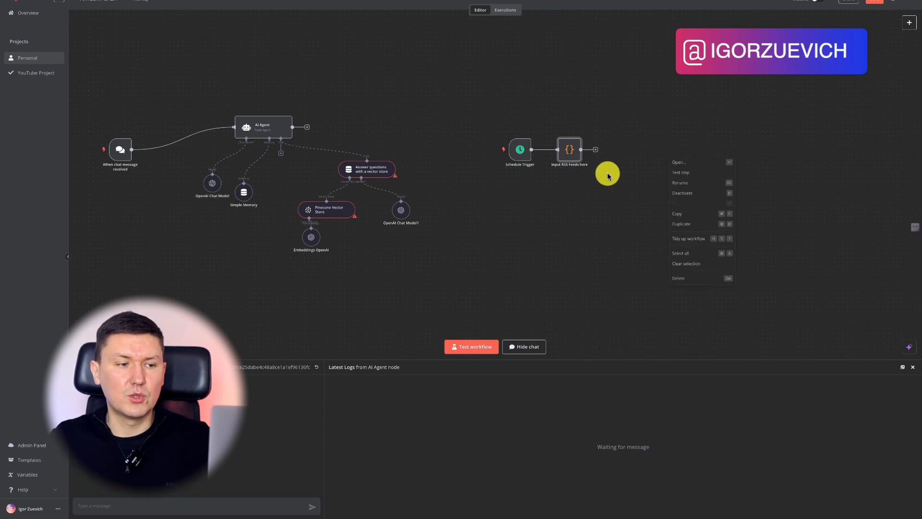
{"action": "left_click", "coordinate": [613, 181]}
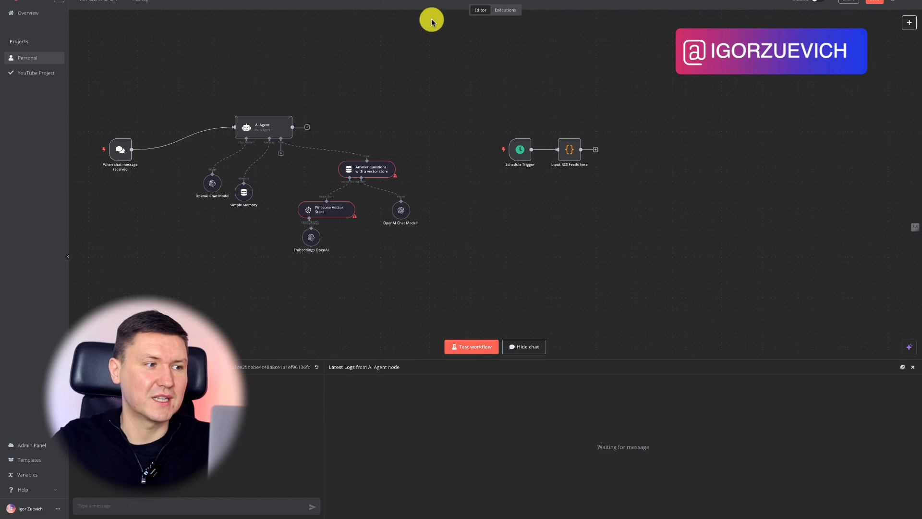
Add a Loop Over Items node after the Input RSS Feeds here node, leaving its default settings
{"action": "left_click", "coordinate": [595, 150]}
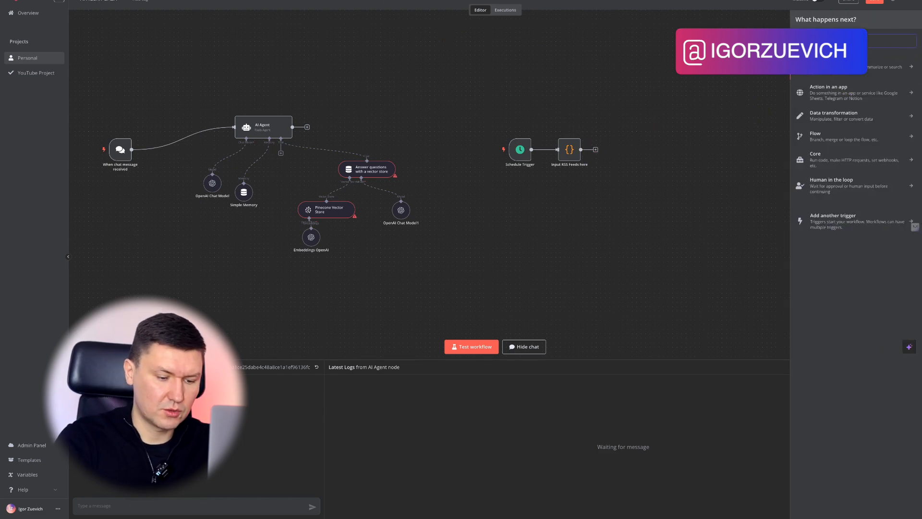
{"action": "type", "text": "loop"}
{"action": "left_click", "coordinate": [846, 75]}
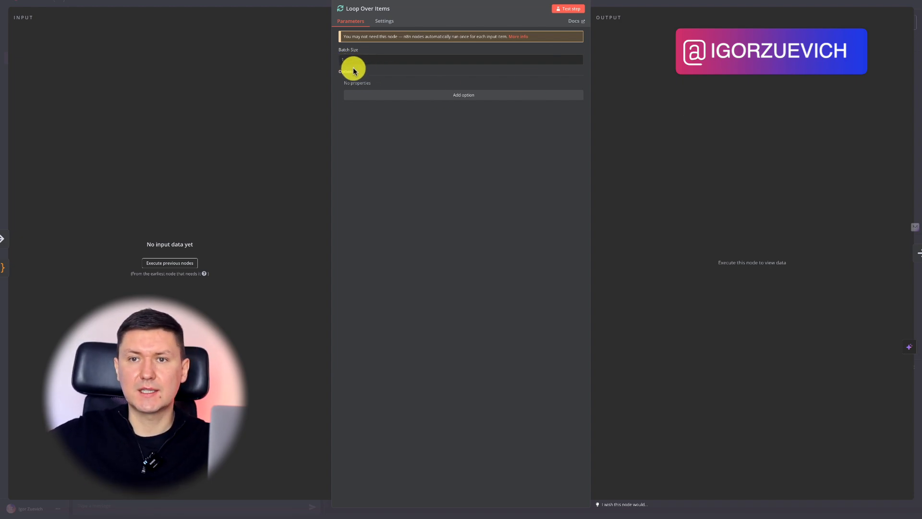
{"action": "left_click", "coordinate": [603, 11]}
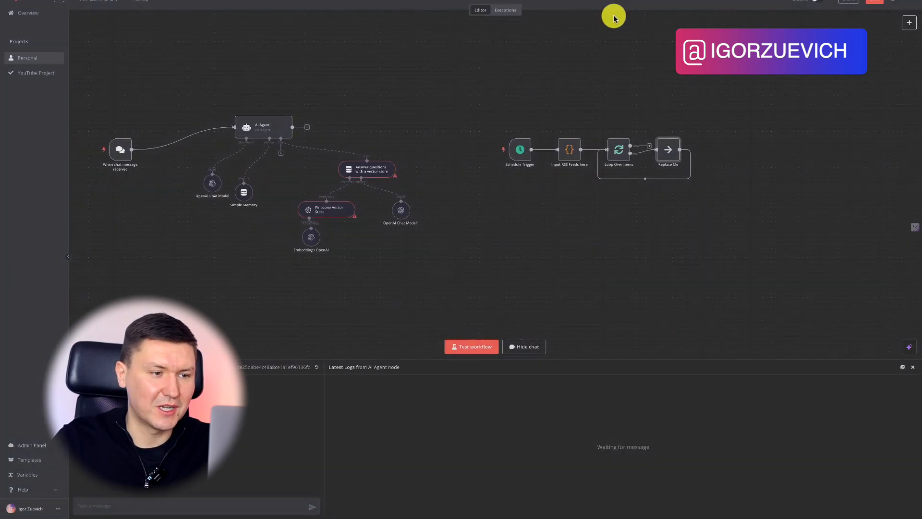
Replace the loop's Replace Me placeholder with an RSS Read node and connect its output back to Loop Over Items
{"action": "double_click", "coordinate": [667, 153]}
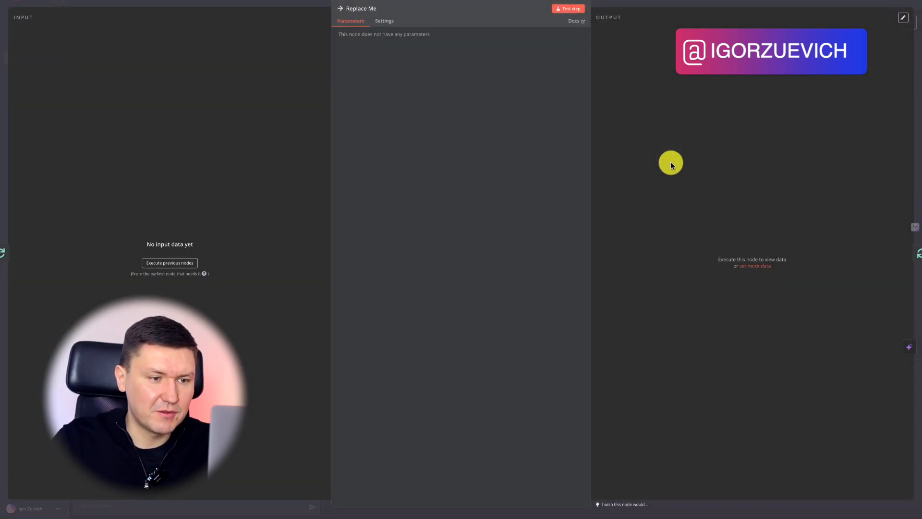
{"action": "left_click", "coordinate": [639, 4]}
{"action": "left_click_drag", "start_coordinate": [668, 148], "coordinate": [675, 205]}
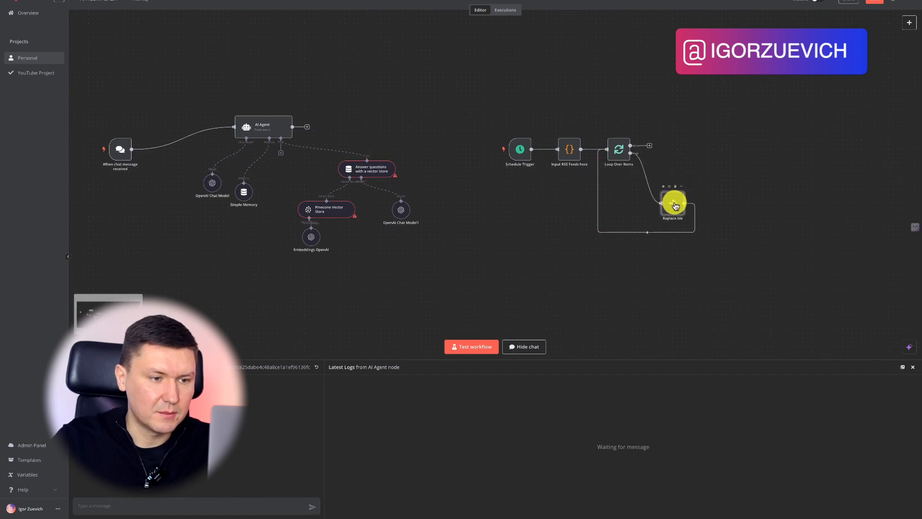
{"action": "left_click", "coordinate": [909, 23]}
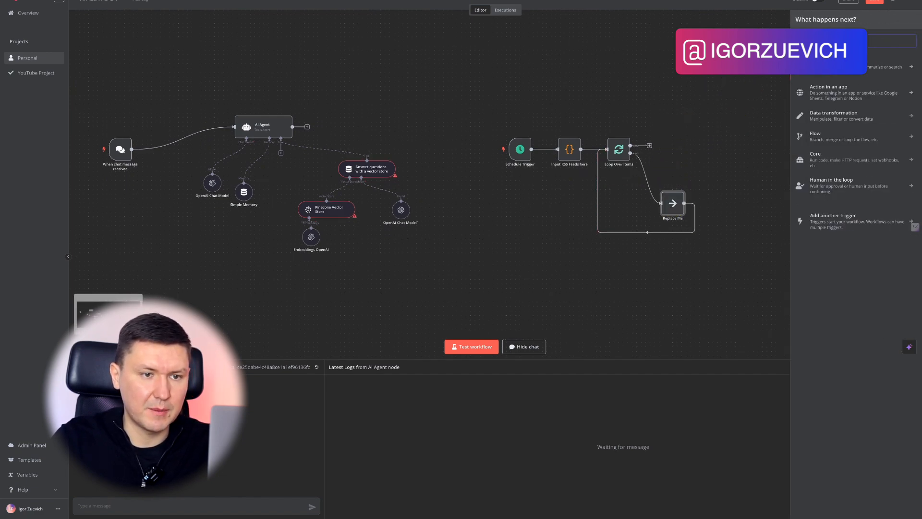
{"action": "type", "text": "rss"}
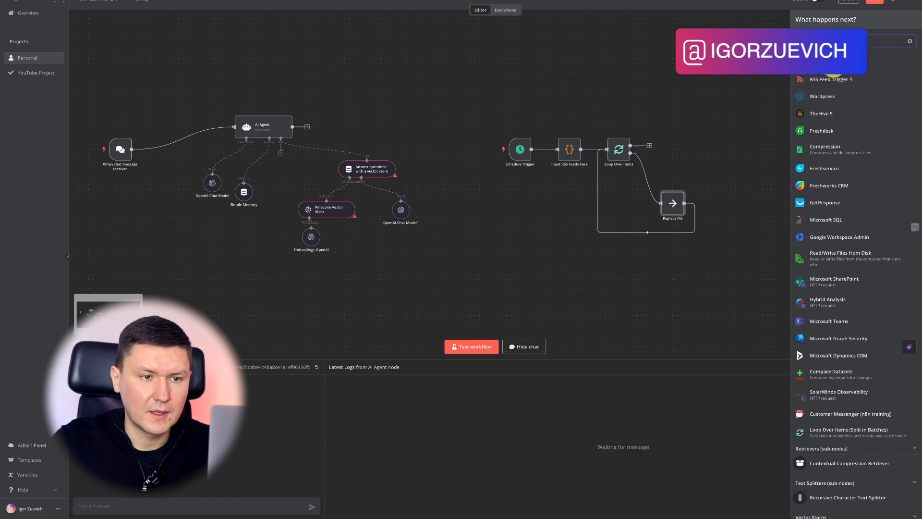
{"action": "left_click", "coordinate": [815, 69]}
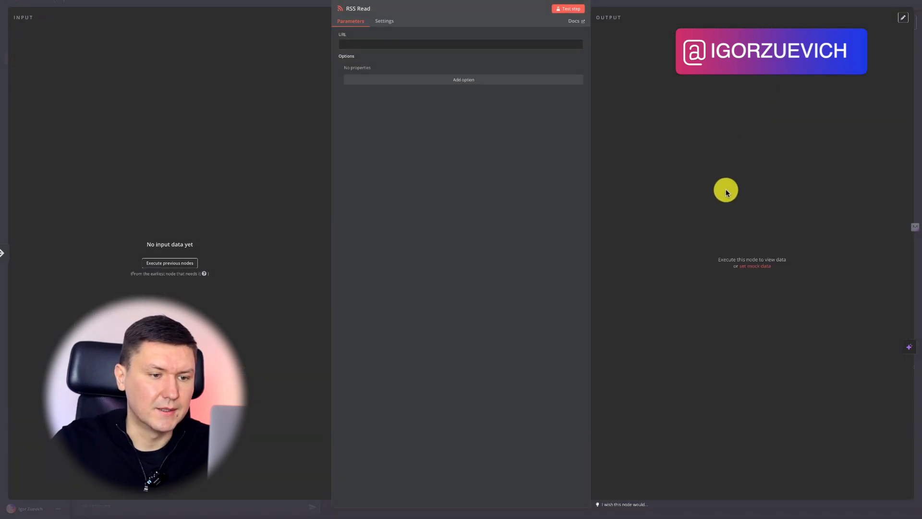
{"action": "left_click", "coordinate": [687, 2]}
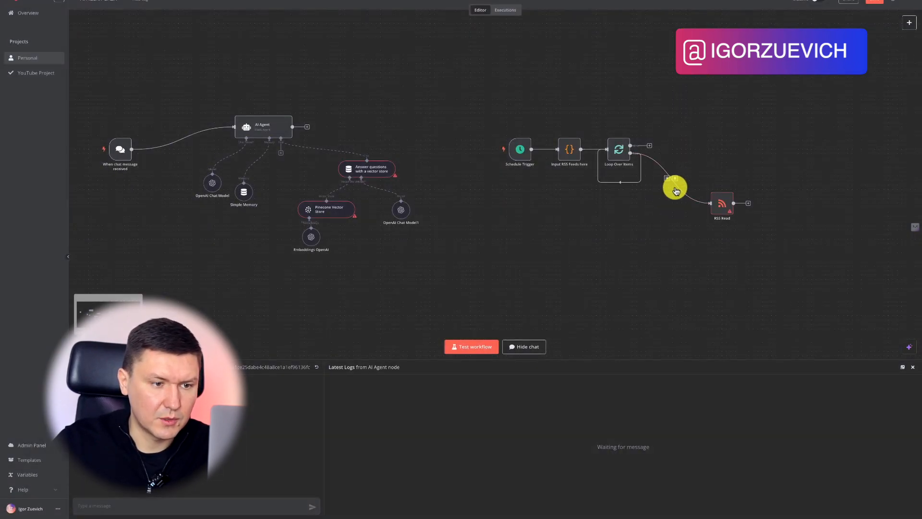
{"action": "left_click_drag", "start_coordinate": [730, 201], "coordinate": [603, 173]}
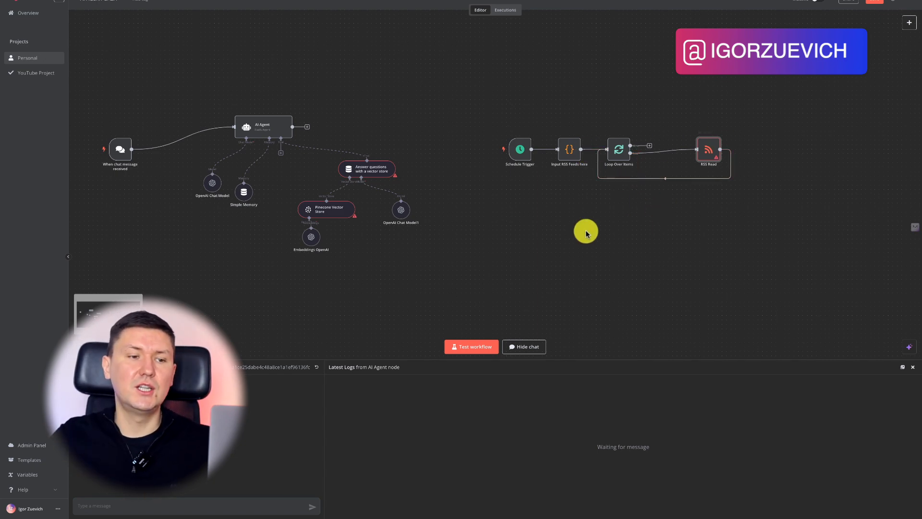
{"action": "left_click_drag", "start_coordinate": [709, 149], "coordinate": [687, 162]}
Check the RSS Read node's empty URL field, and execute the scheduled branch through Loop Over Items to supply input data
{"action": "double_click", "coordinate": [689, 162]}
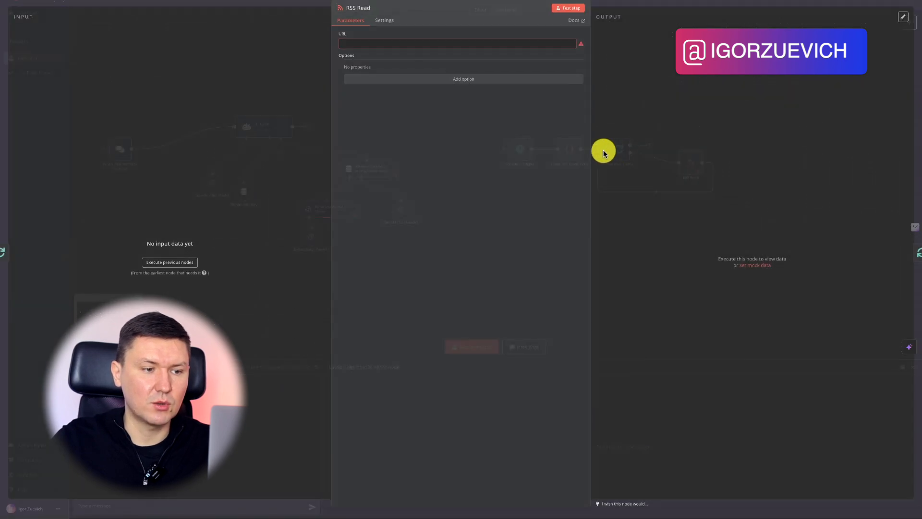
{"action": "left_click", "coordinate": [363, 45]}
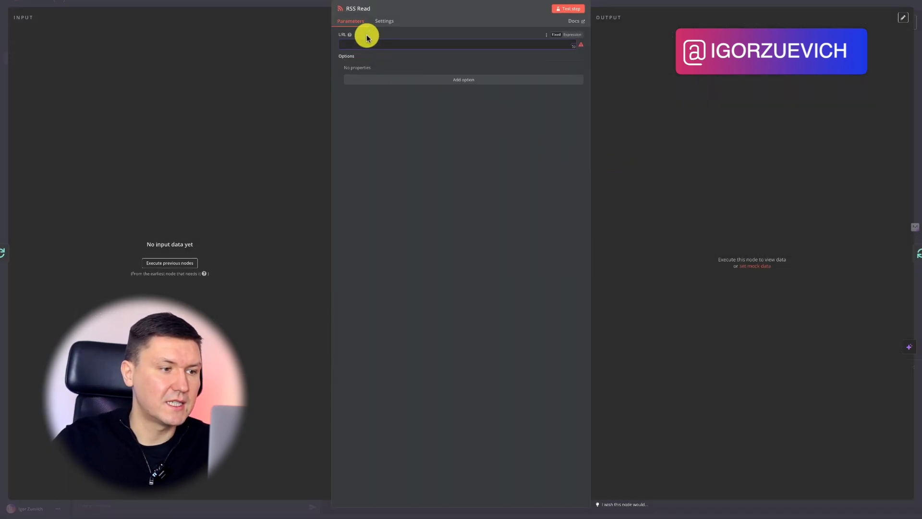
{"action": "key", "text": "Escape"}
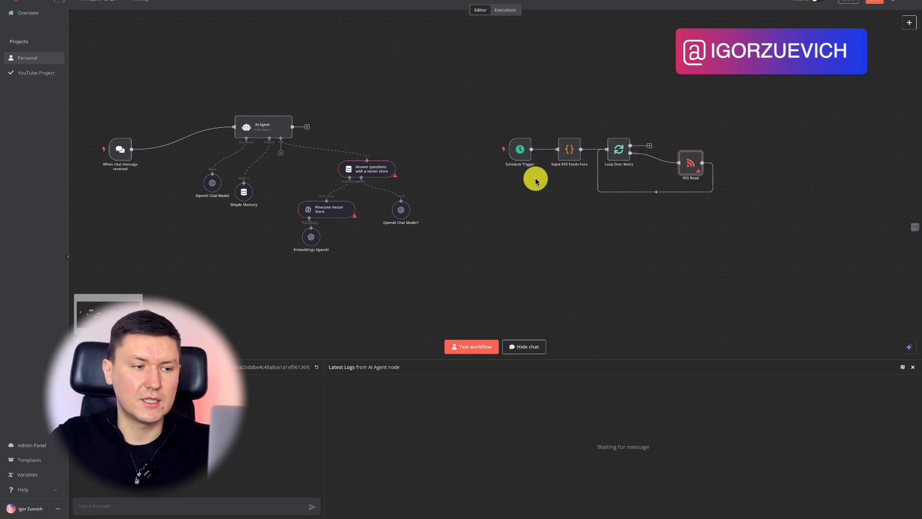
{"action": "left_click", "coordinate": [494, 148]}
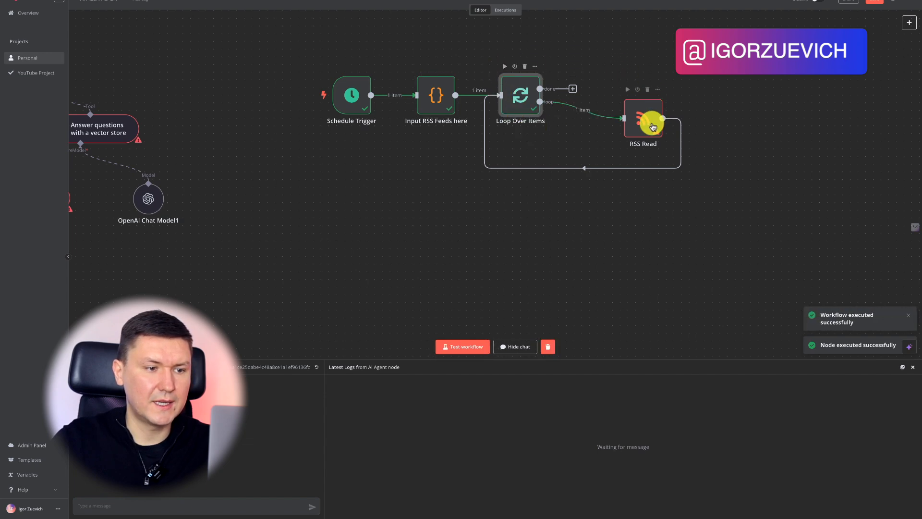
Map the Loop Over Items feed value into the RSS Read URL as {{ $json.feed }} and test the RSS Read node
{"action": "double_click", "coordinate": [646, 118]}
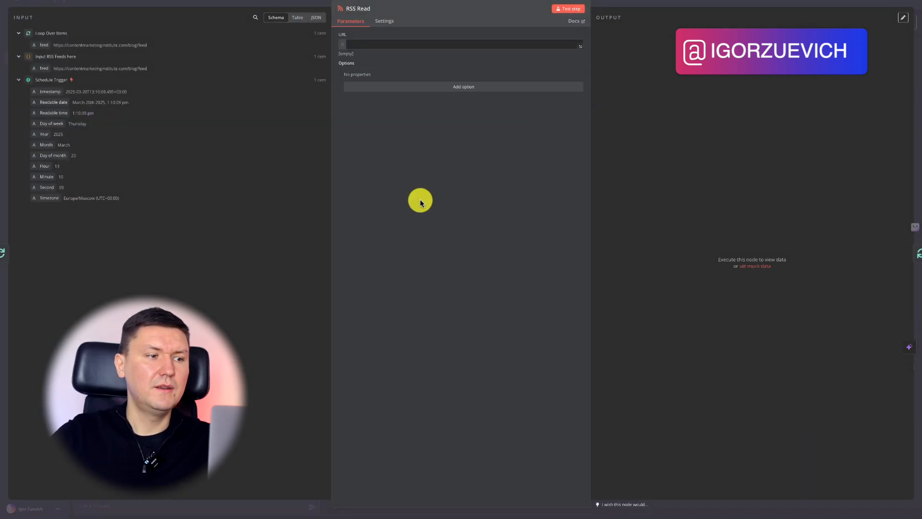
{"action": "left_click_drag", "start_coordinate": [42, 43], "coordinate": [388, 45]}
{"action": "left_click", "coordinate": [425, 143]}
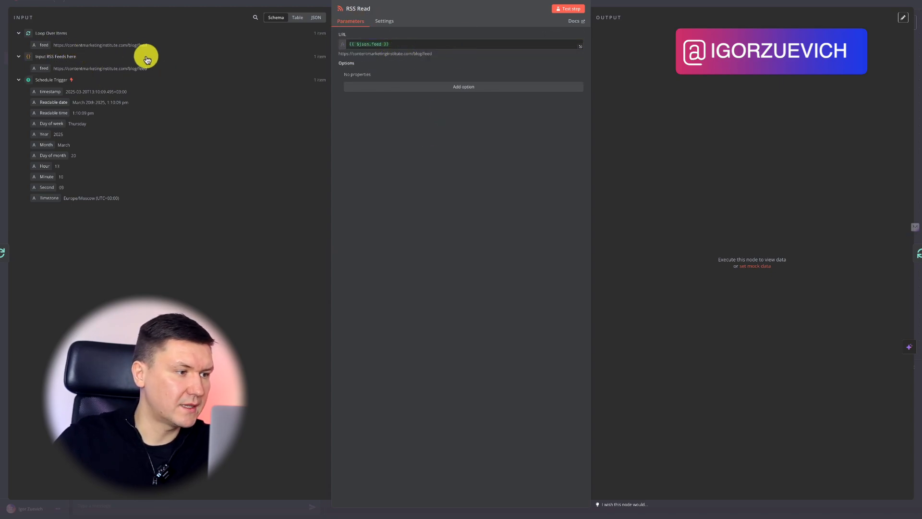
{"action": "left_click", "coordinate": [642, 4]}
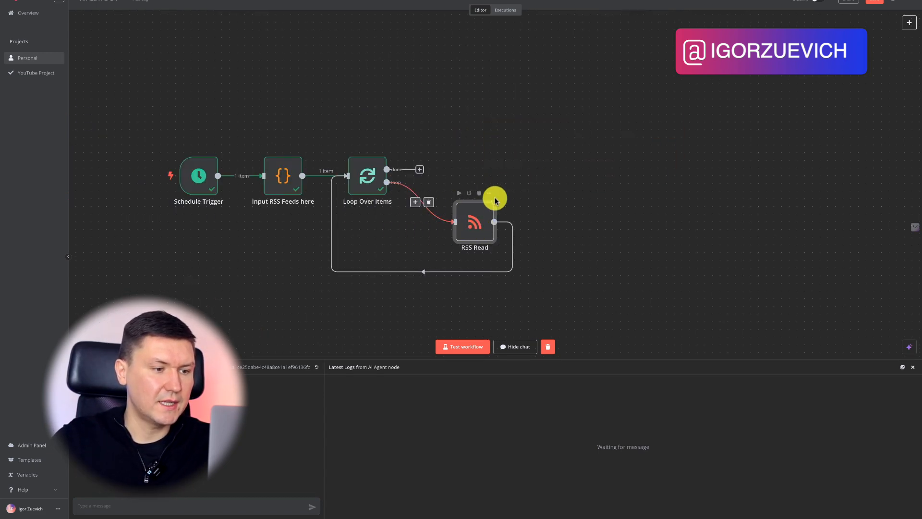
{"action": "left_click", "coordinate": [459, 192]}
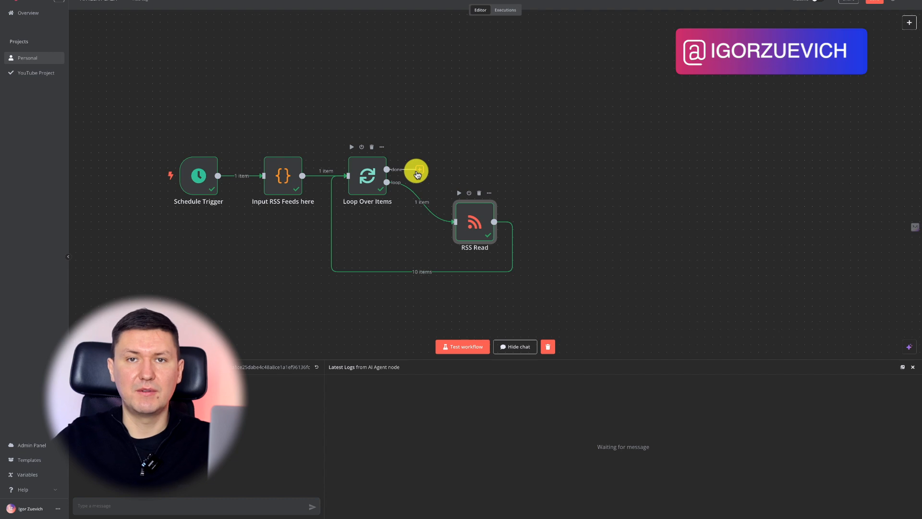
Add an If node to the done output of Loop Over Items
{"action": "left_click_drag", "start_coordinate": [419, 171], "coordinate": [518, 93]}
{"action": "type", "text": "if"}
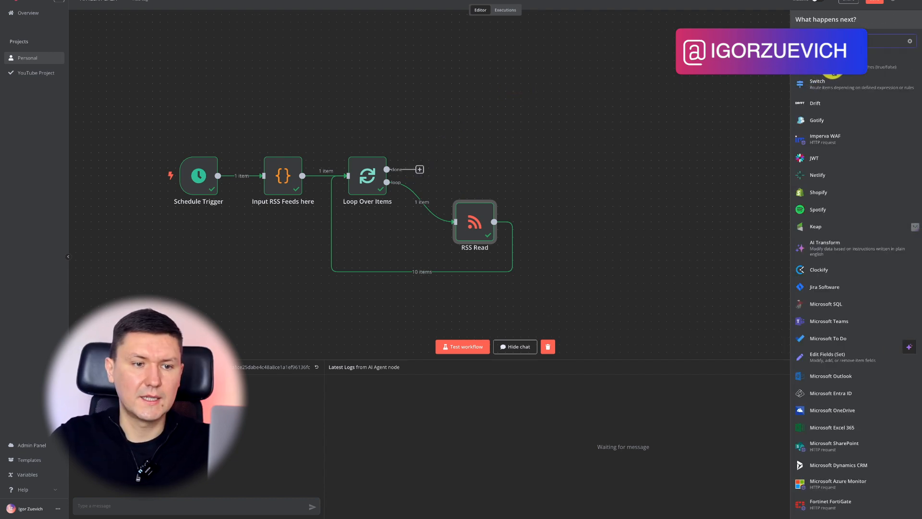
{"action": "key", "text": "Return"}
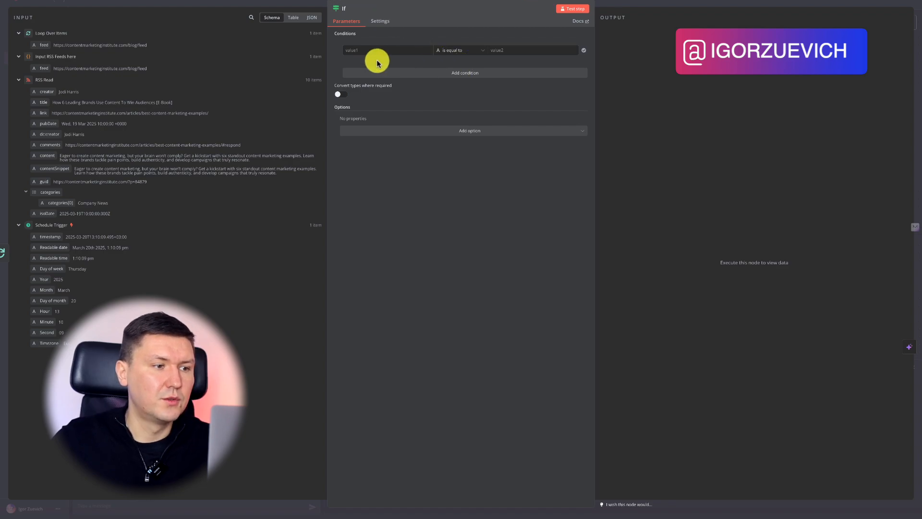
Set the If condition's comparison to the Number operator "is less than"
{"action": "left_click", "coordinate": [458, 51]}
{"action": "mouse_move", "coordinate": [456, 78]}
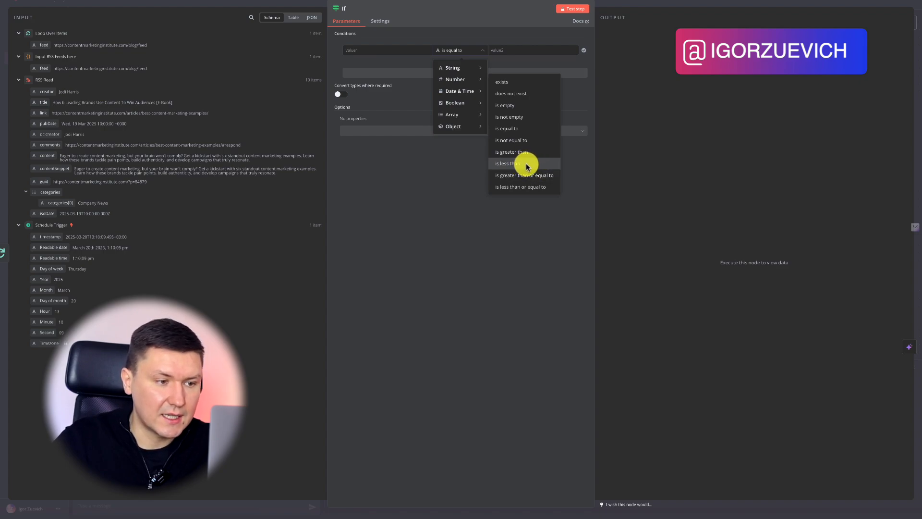
{"action": "key", "text": "Escape"}
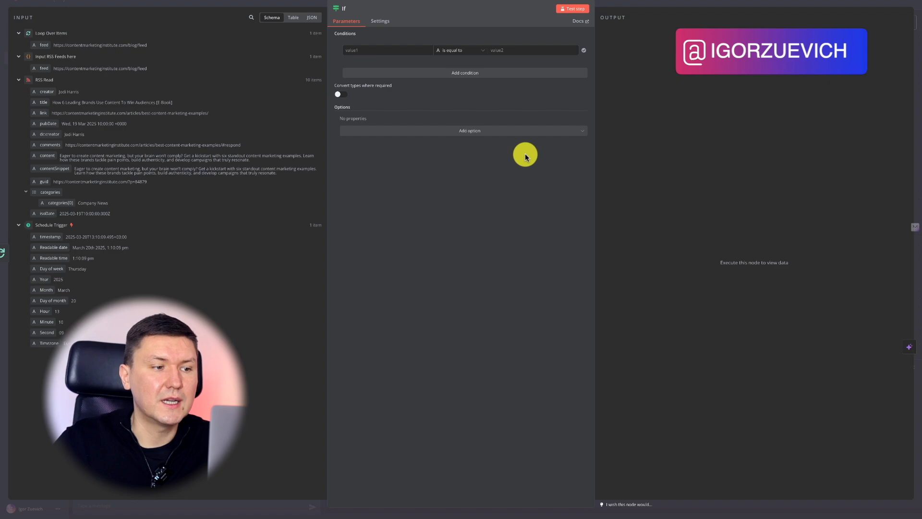
{"action": "left_click", "coordinate": [457, 50]}
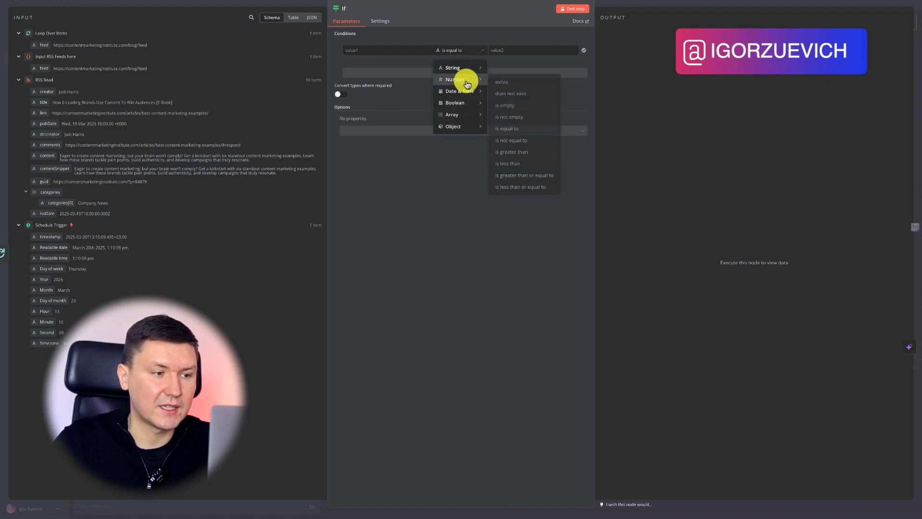
{"action": "left_click", "coordinate": [525, 164]}
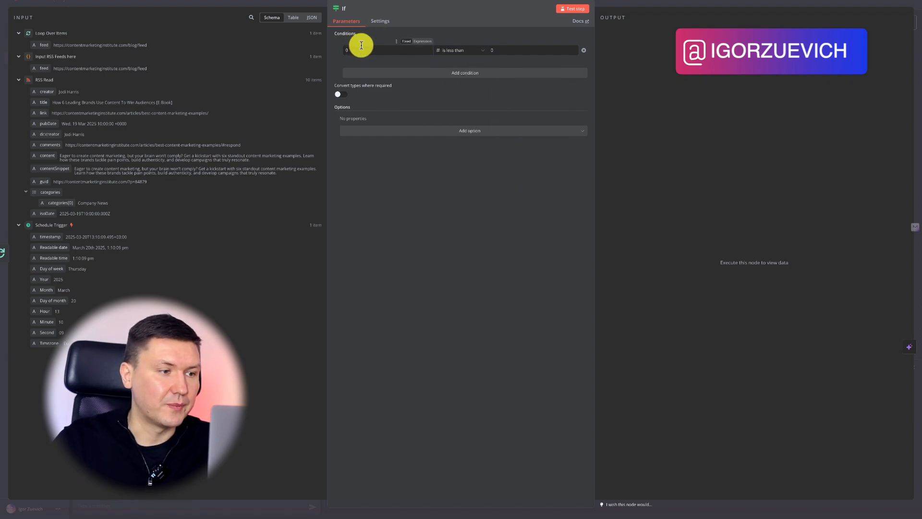
Set the If condition's first value to the expression {{ new Date($json["pubDate"]).getTime() }}
{"action": "left_click", "coordinate": [422, 41]}
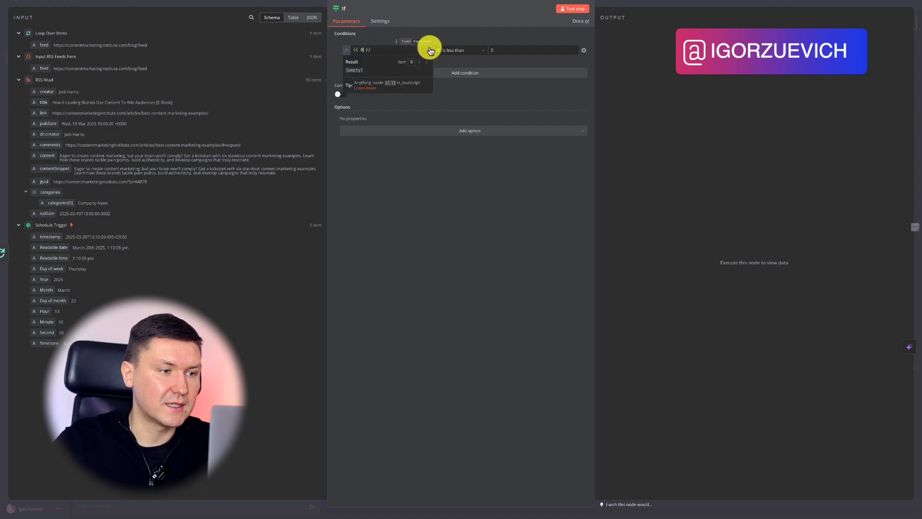
{"action": "left_click_drag", "start_coordinate": [379, 50], "coordinate": [332, 35]}
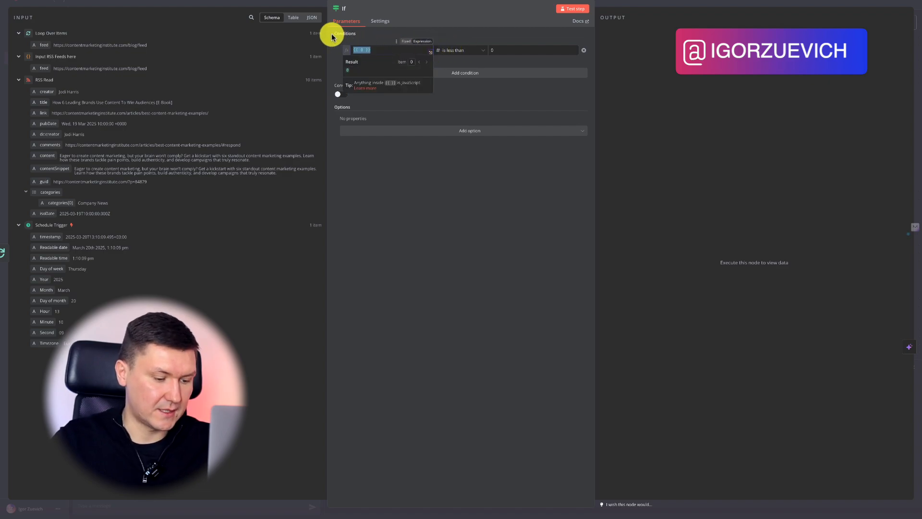
{"action": "type", "text": "{{ new Date($json[\"pubDate\"]).getTime() }}"}
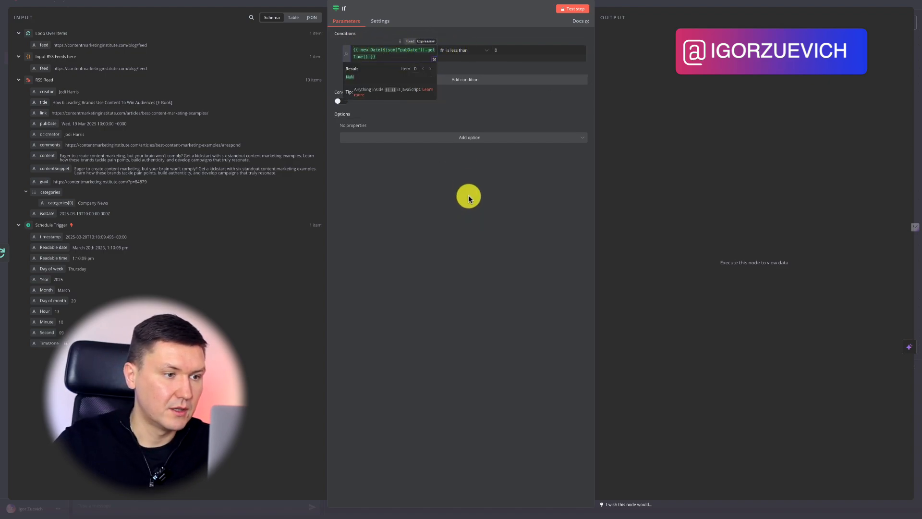
{"action": "left_click", "coordinate": [468, 196]}
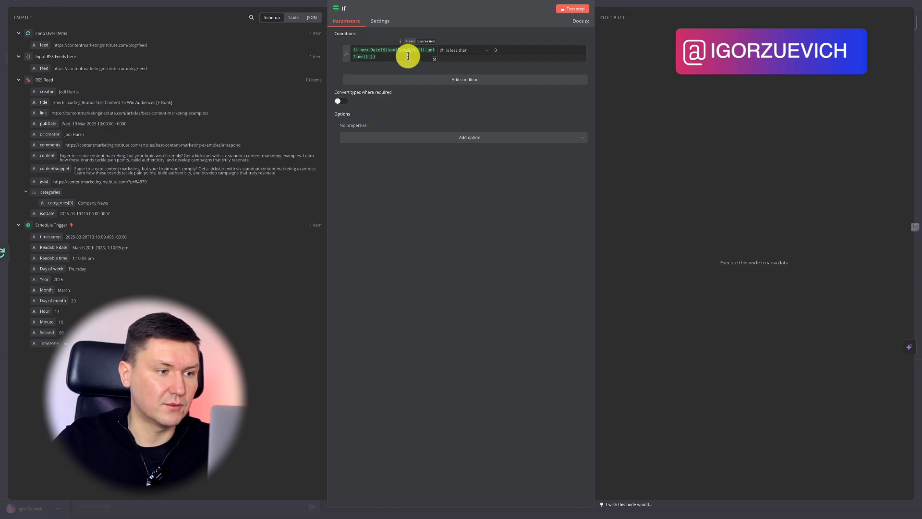
{"action": "key", "text": "super+plus"}
{"action": "key", "text": "super+plus"}
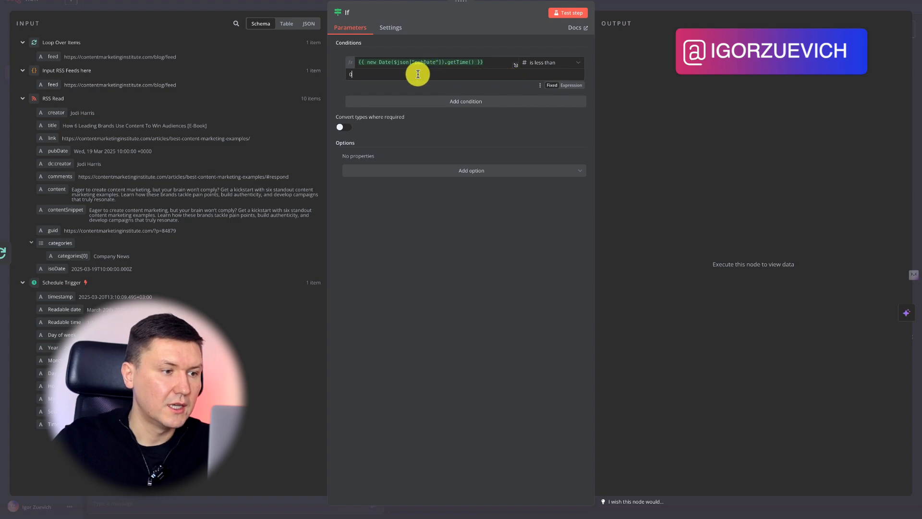
Set the If condition's second value to the expression {{ new Date('2022-01-01T00:00:00Z').getTime() + (new Date().setHours(0, 0, 0, 0) - new Date('2022-01-01T00:00:00Z').setHours(0, 0, 0, 0)) }}
{"action": "left_click", "coordinate": [345, 71]}
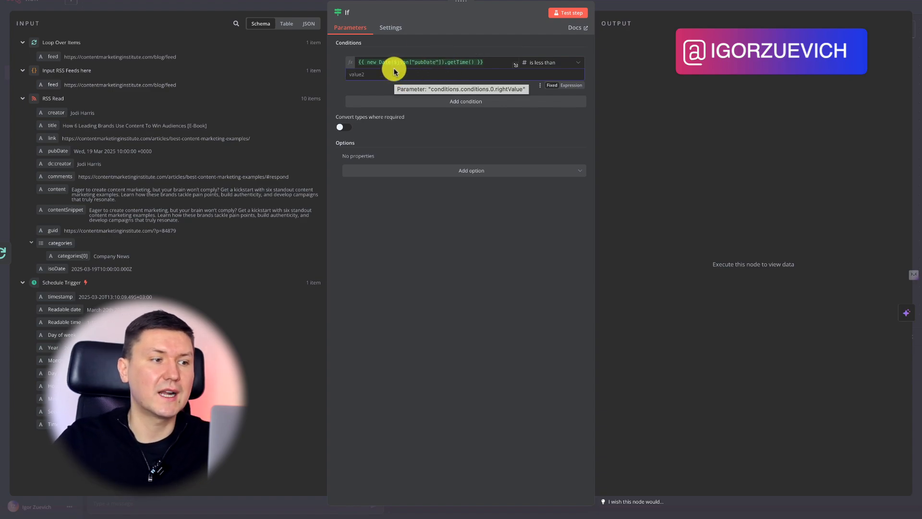
{"action": "key", "text": "super+v"}
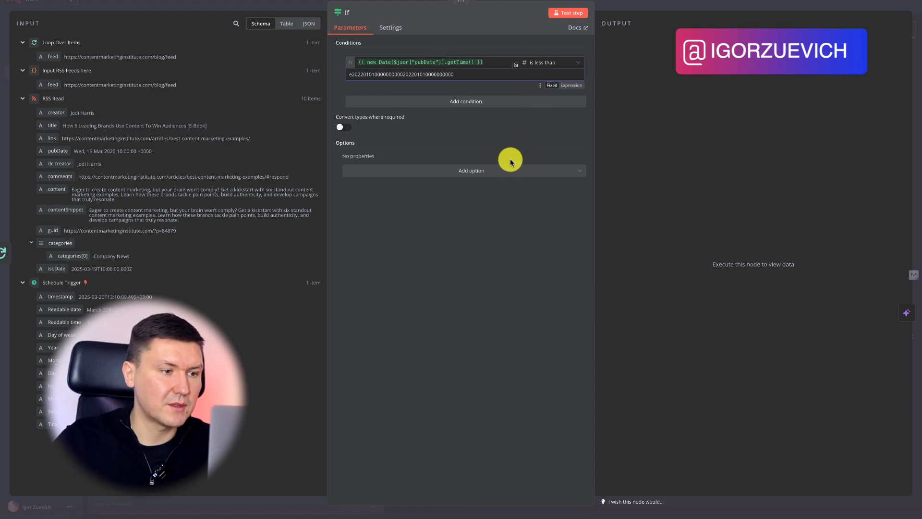
{"action": "left_click", "coordinate": [570, 85]}
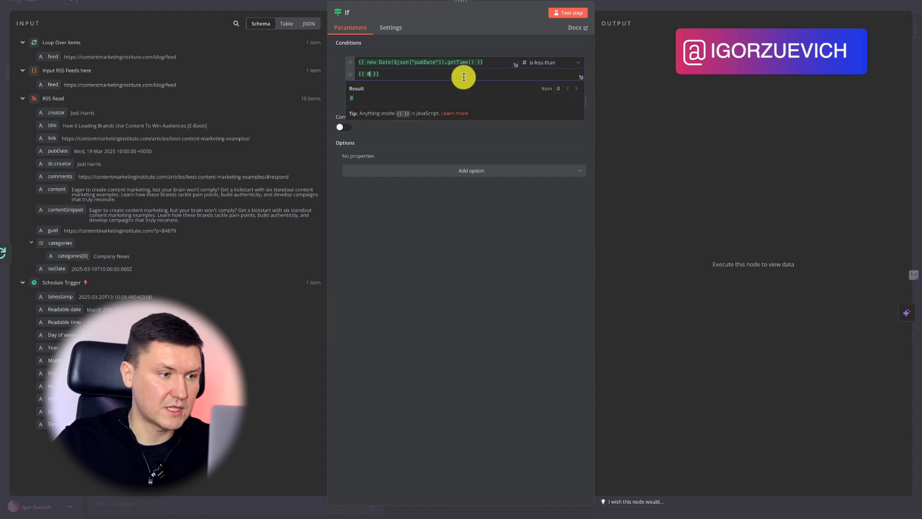
{"action": "key", "text": "super+a"}
{"action": "type", "text": "{{ new Date('2022-01-01T00:00:00Z').getTime() + (new Date().setHours(0, 0, 0, 0) - new Date('2022-01-01T00:00:00Z').setHours(0, 0, 0, 0)) }}"}
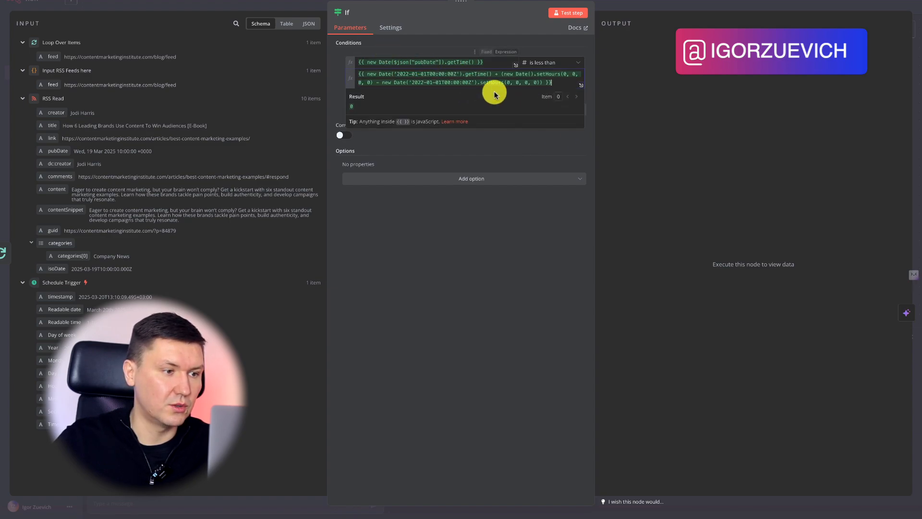
{"action": "left_click", "coordinate": [535, 239]}
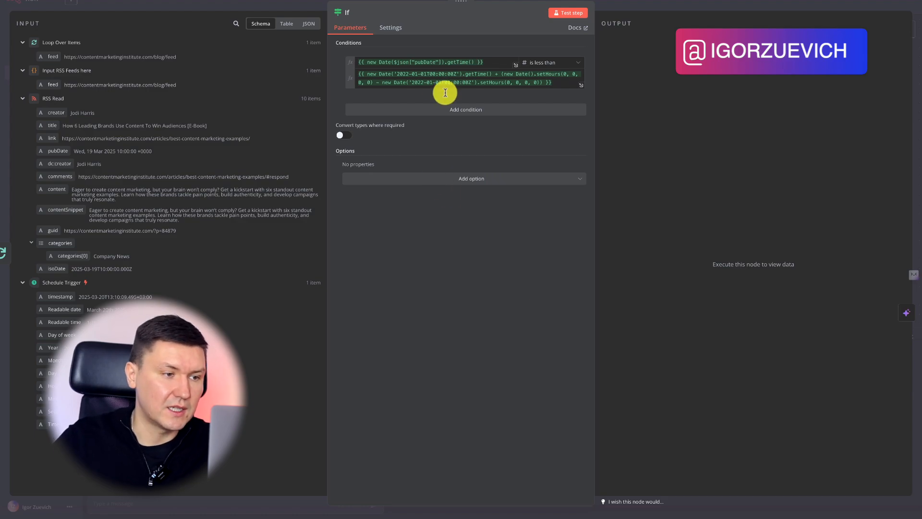
Review the full expression of the If condition's second value and the available comparison operators, leaving the node's settings as they are
{"action": "left_click", "coordinate": [409, 74]}
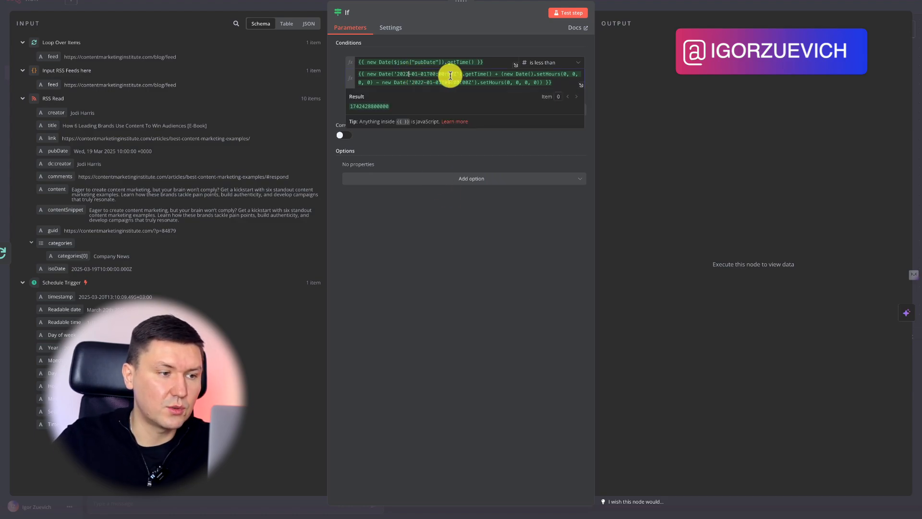
{"action": "left_click", "coordinate": [581, 85]}
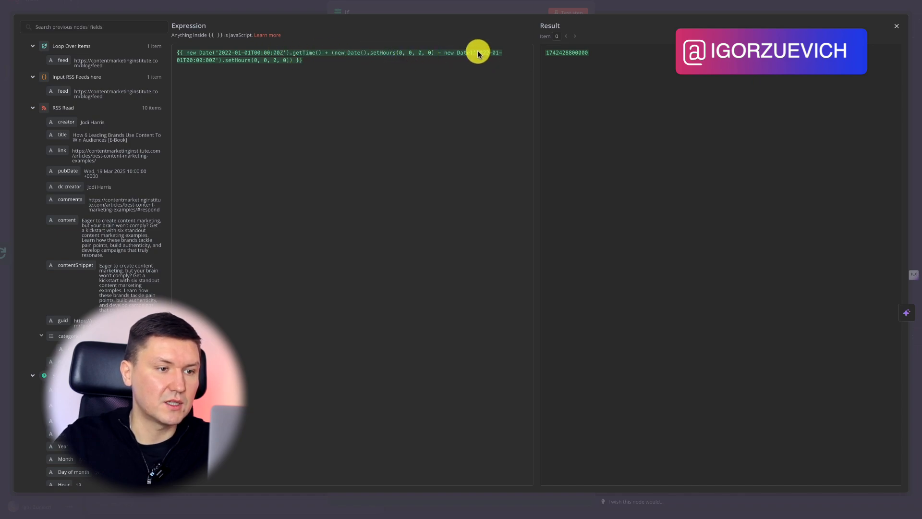
{"action": "left_click", "coordinate": [497, 7]}
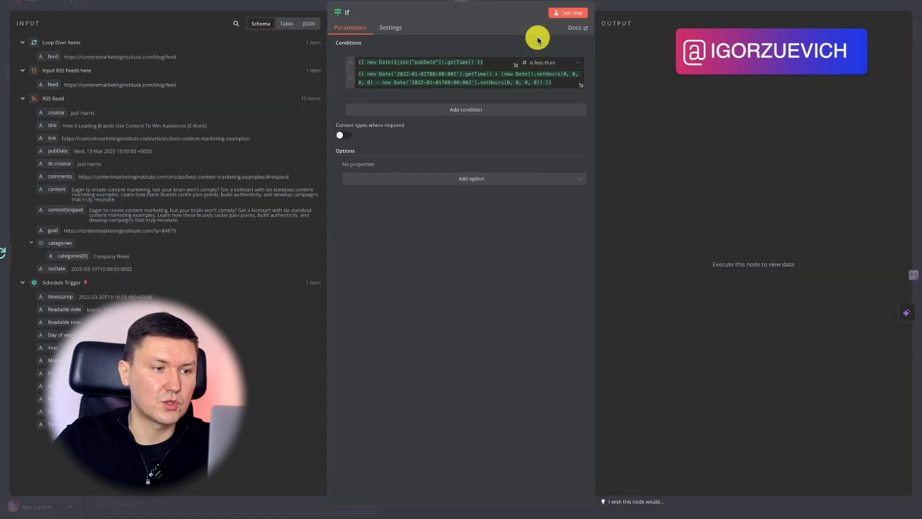
{"action": "left_click", "coordinate": [550, 62]}
{"action": "mouse_move", "coordinate": [558, 96]}
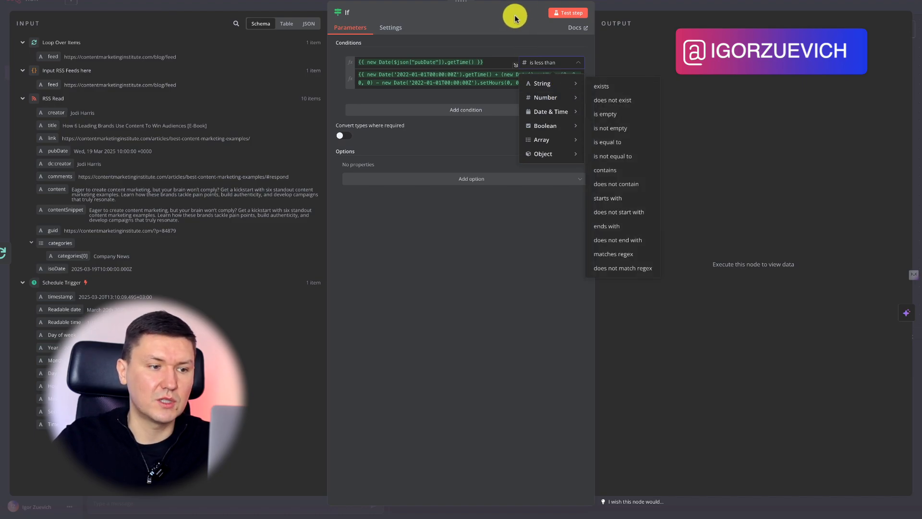
{"action": "left_click", "coordinate": [521, 32]}
{"action": "left_click", "coordinate": [623, 6]}
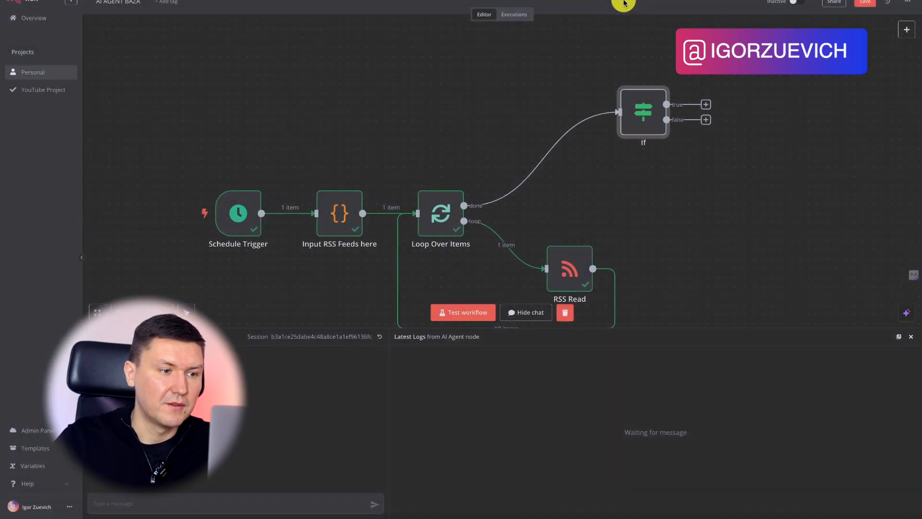
Save the workflow and run the If node from the canvas
{"action": "left_click", "coordinate": [861, 3]}
{"action": "scroll", "coordinate": [625, 149], "scroll_direction": "right", "scroll_amount": 2}
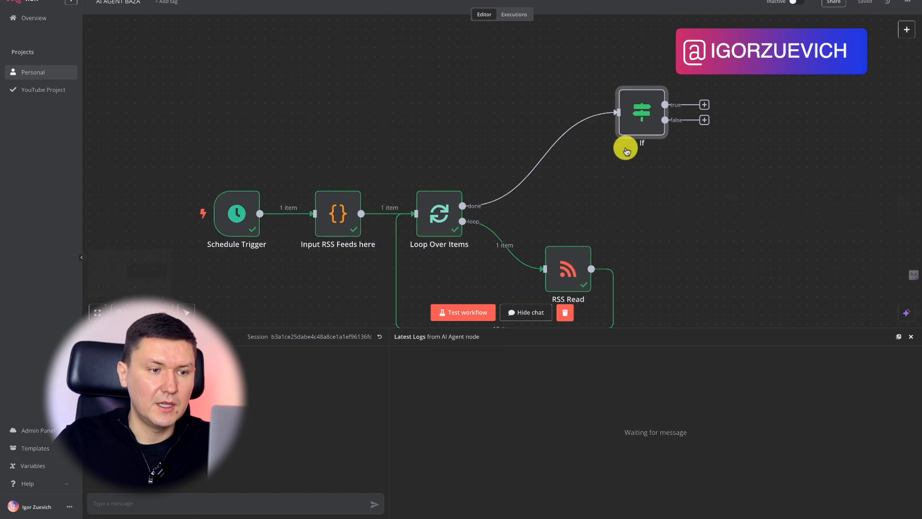
{"action": "left_click", "coordinate": [555, 90]}
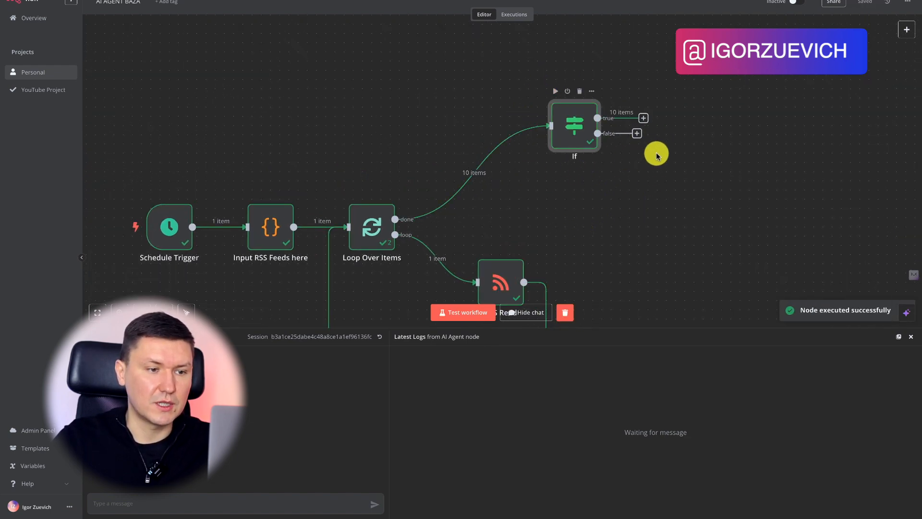
Examine the If node's true-branch output, checking the publication dates of the articles that pass the condition
{"action": "left_click_drag", "start_coordinate": [643, 118], "coordinate": [734, 96]}
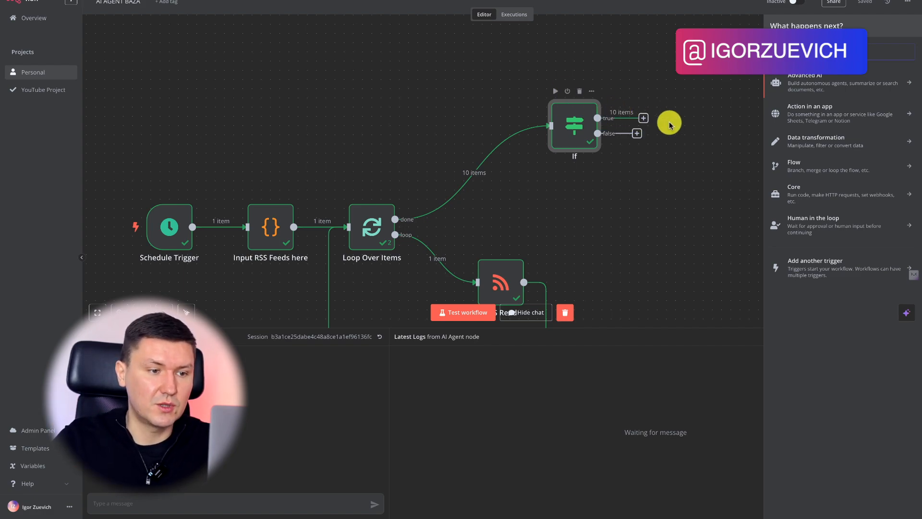
{"action": "scroll", "coordinate": [645, 120], "scroll_direction": "right", "scroll_amount": 5}
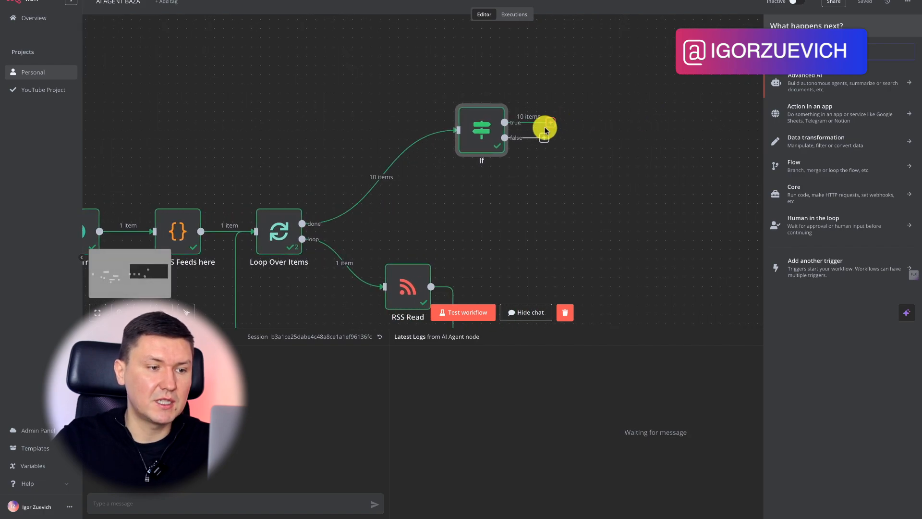
{"action": "double_click", "coordinate": [483, 129]}
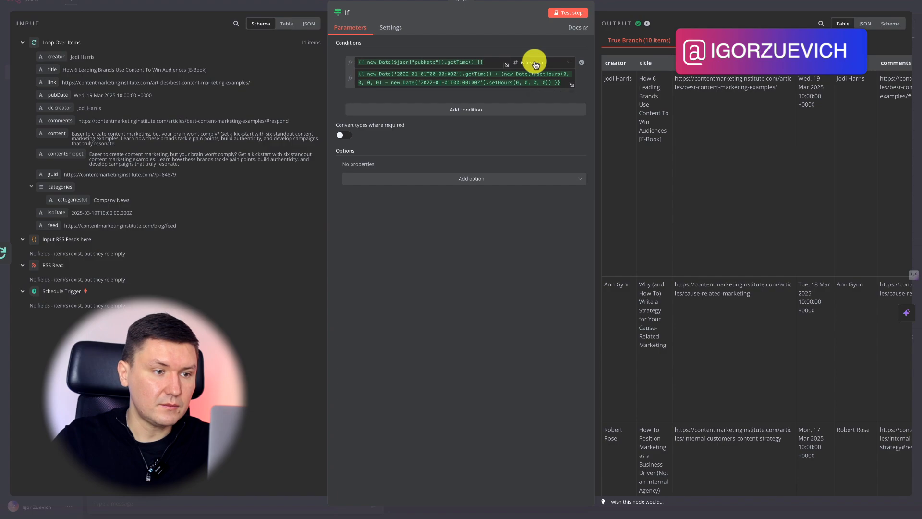
{"action": "left_click", "coordinate": [535, 64]}
{"action": "left_click", "coordinate": [767, 123]}
{"action": "scroll", "coordinate": [764, 122], "scroll_direction": "right", "scroll_amount": 10}
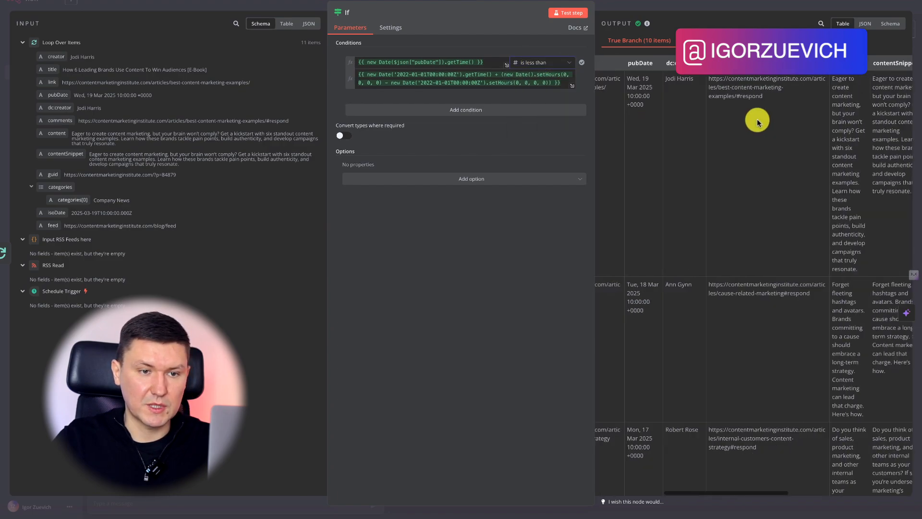
{"action": "scroll", "coordinate": [757, 120], "scroll_direction": "down", "scroll_amount": 10}
{"action": "scroll", "coordinate": [757, 122], "scroll_direction": "right", "scroll_amount": 3}
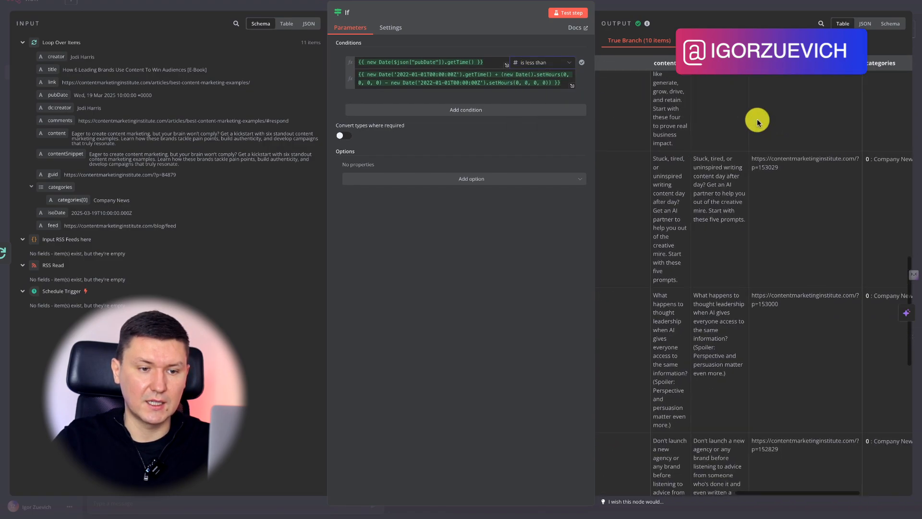
{"action": "scroll", "coordinate": [757, 121], "scroll_direction": "up", "scroll_amount": 1}
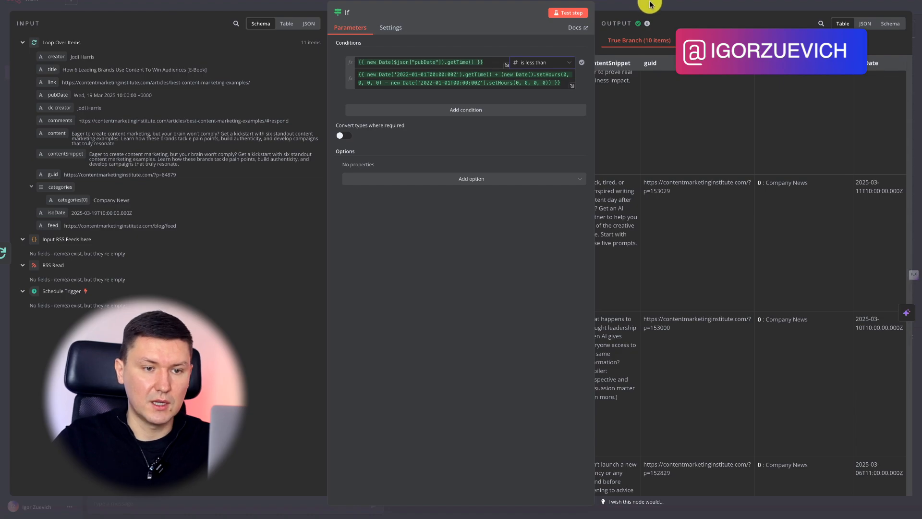
{"action": "scroll", "coordinate": [726, 226], "scroll_direction": "left", "scroll_amount": 4}
{"action": "scroll", "coordinate": [770, 206], "scroll_direction": "down", "scroll_amount": 5}
{"action": "scroll", "coordinate": [770, 208], "scroll_direction": "left", "scroll_amount": 6}
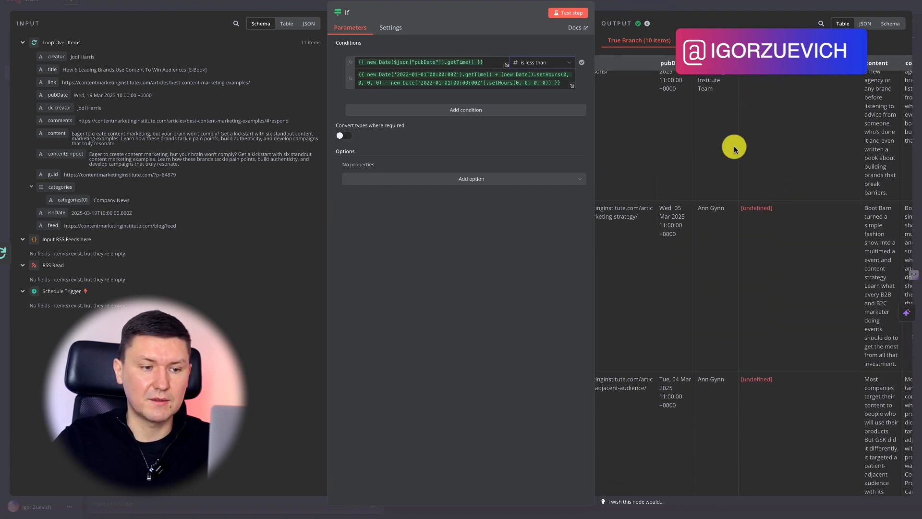
{"action": "scroll", "coordinate": [669, 307], "scroll_direction": "down", "scroll_amount": 2}
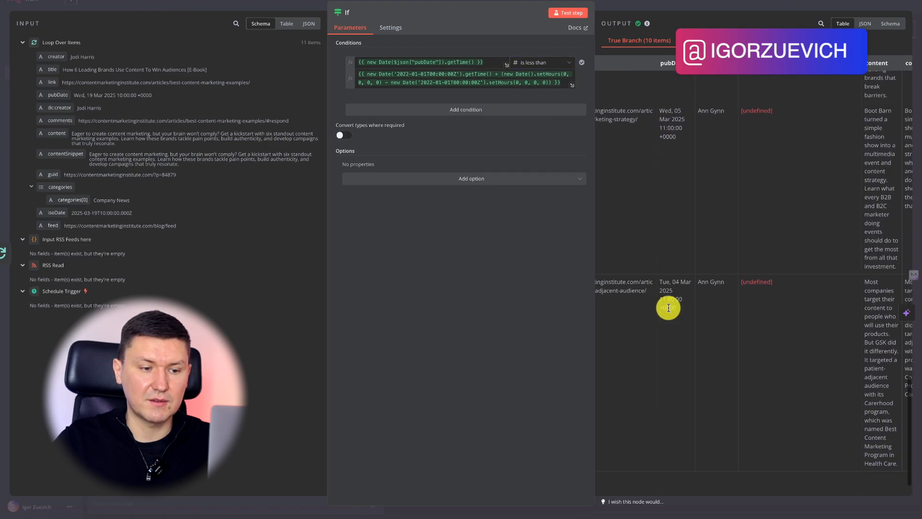
{"action": "scroll", "coordinate": [686, 240], "scroll_direction": "up", "scroll_amount": 5}
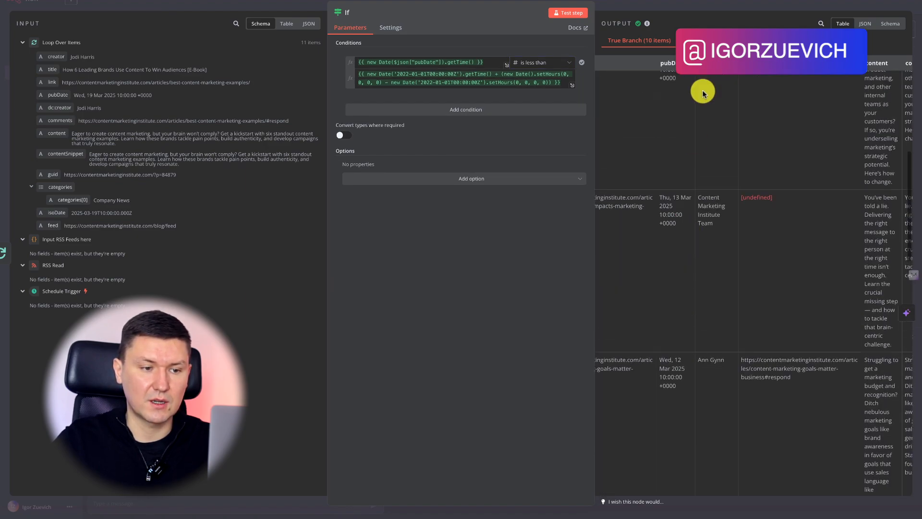
{"action": "left_click", "coordinate": [685, 5]}
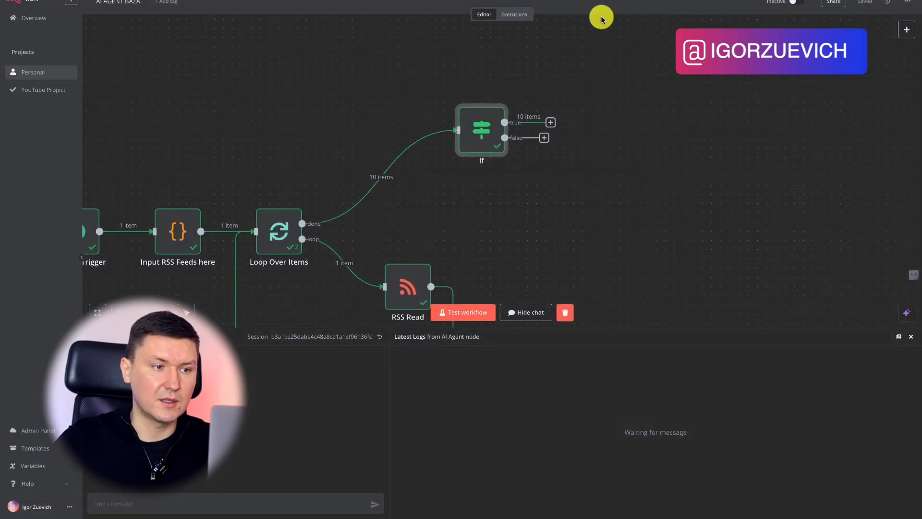
Add an HTTP Request node to the If node's true output
{"action": "left_click", "coordinate": [550, 122]}
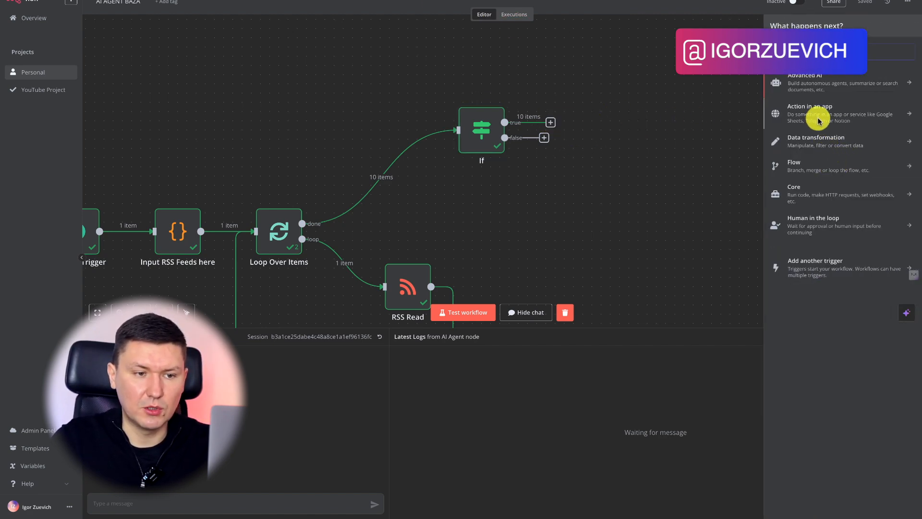
{"action": "left_click", "coordinate": [828, 172]}
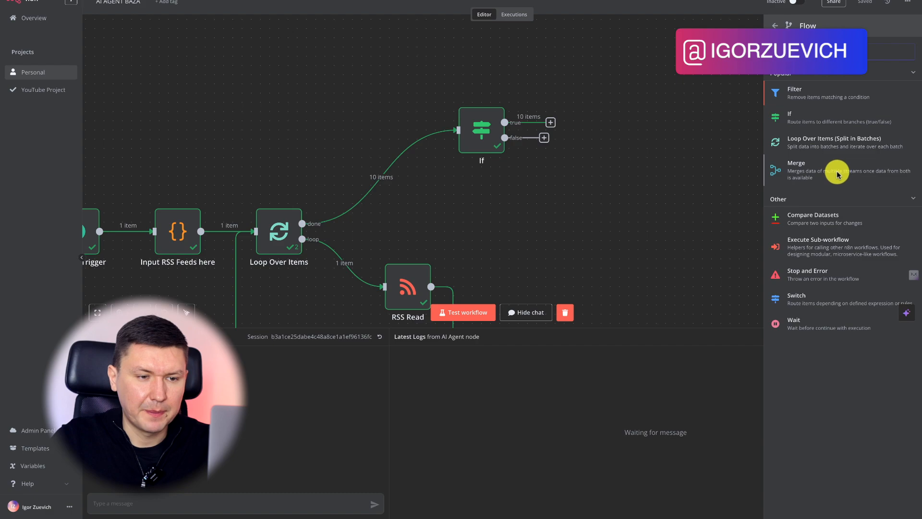
{"action": "left_click", "coordinate": [772, 26]}
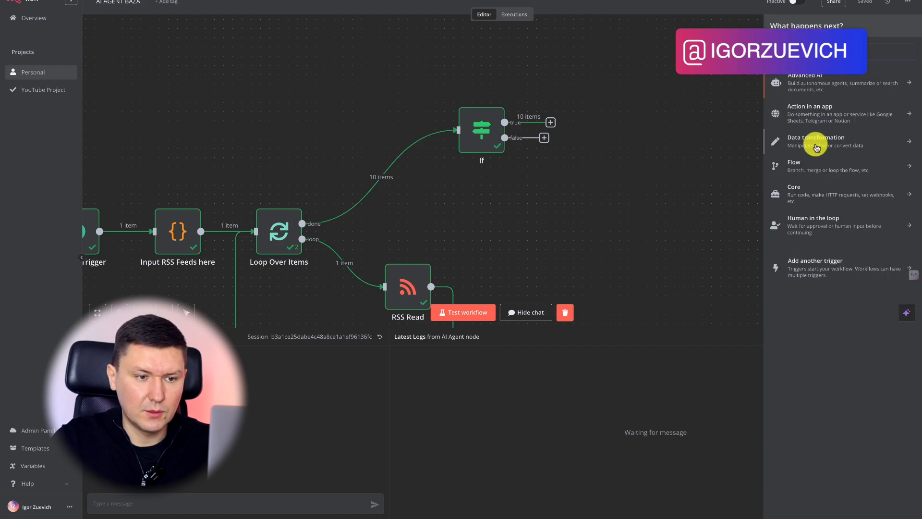
{"action": "left_click", "coordinate": [822, 187]}
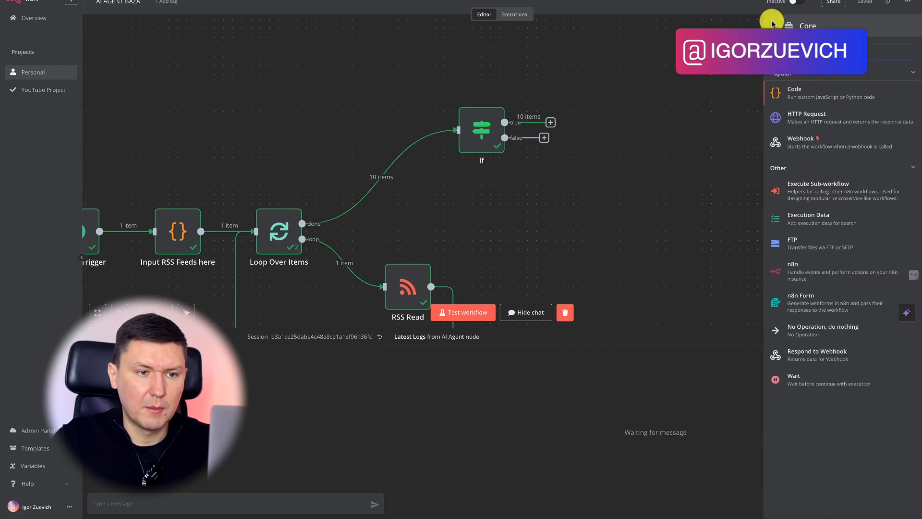
{"action": "left_click", "coordinate": [773, 25]}
{"action": "left_click", "coordinate": [814, 191]}
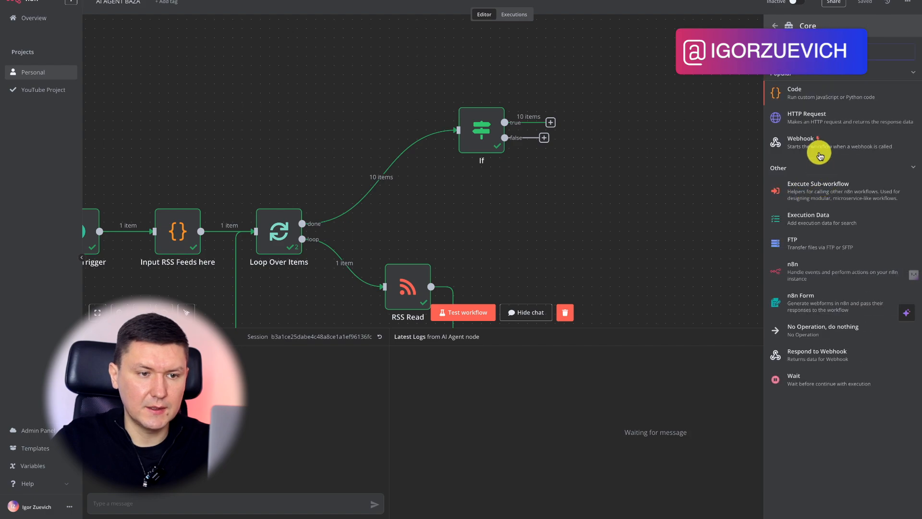
{"action": "left_click", "coordinate": [807, 119]}
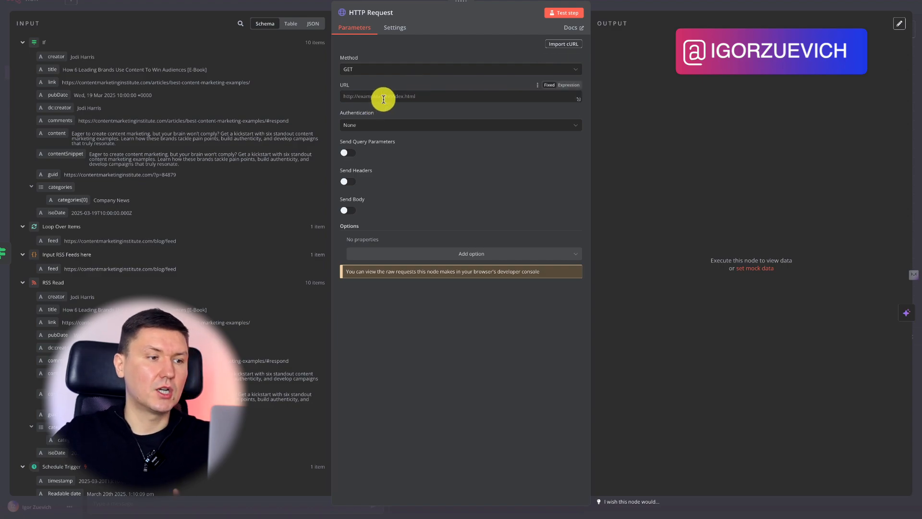
Map the If node's link value into the HTTP Request URL as the expression {{ $json.link }}
{"action": "left_click", "coordinate": [416, 99]}
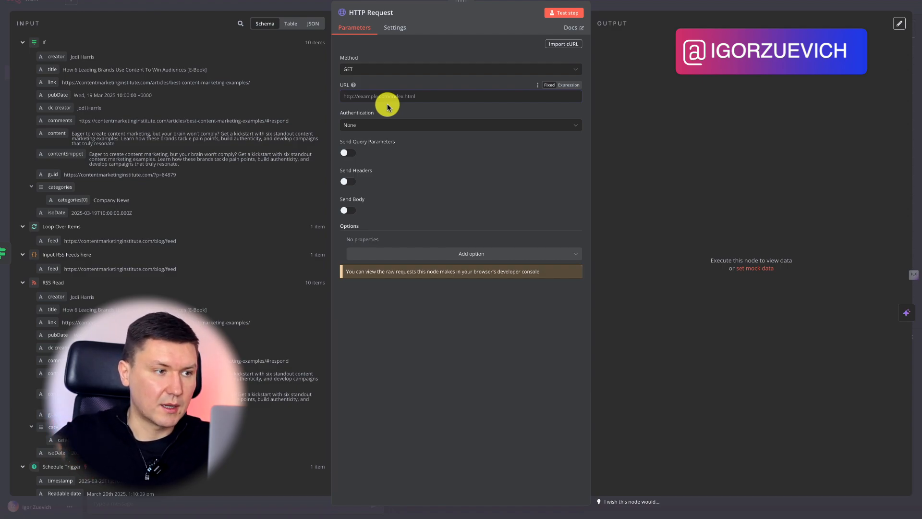
{"action": "left_click", "coordinate": [569, 85]}
{"action": "left_click", "coordinate": [365, 93]}
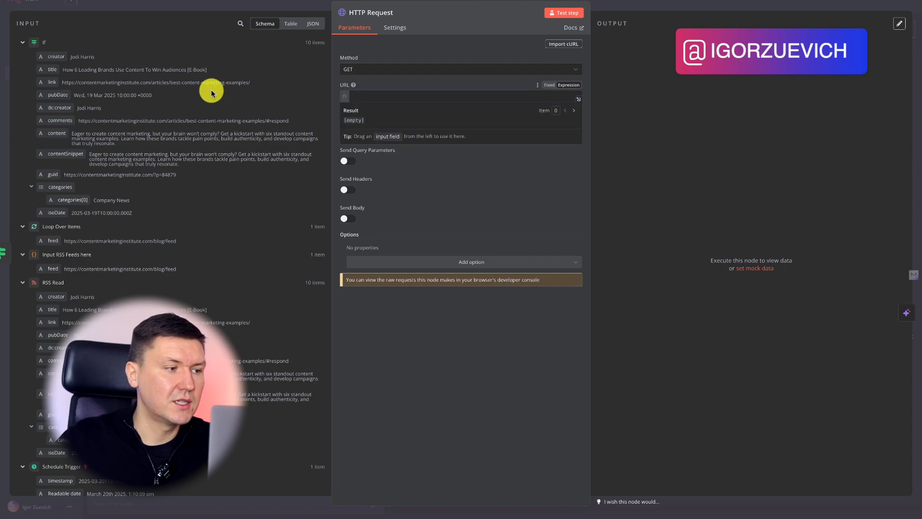
{"action": "left_click_drag", "start_coordinate": [46, 84], "coordinate": [382, 95]}
{"action": "left_click", "coordinate": [400, 85]}
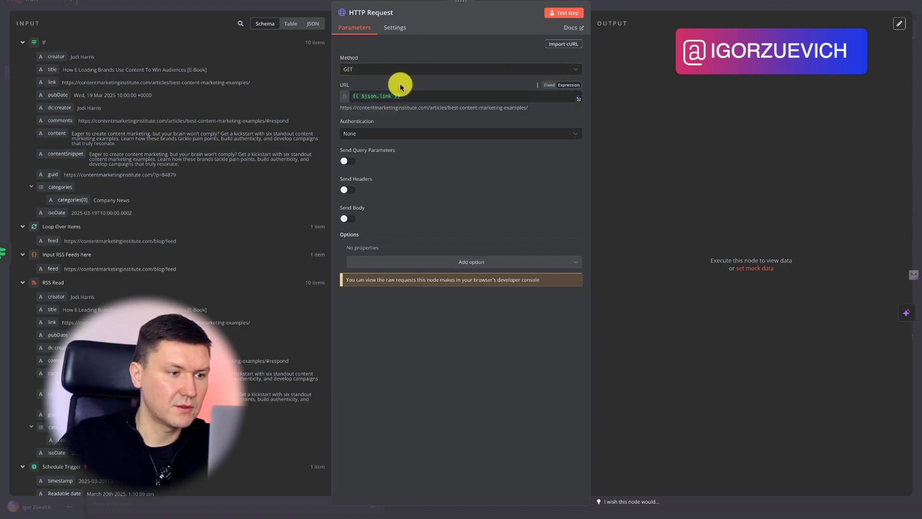
{"action": "left_click", "coordinate": [407, 95]}
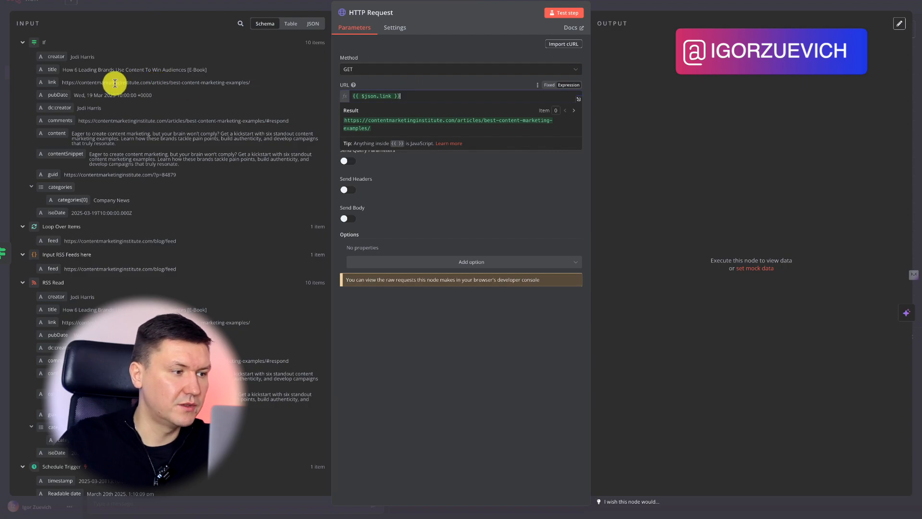
{"action": "left_click", "coordinate": [469, 197]}
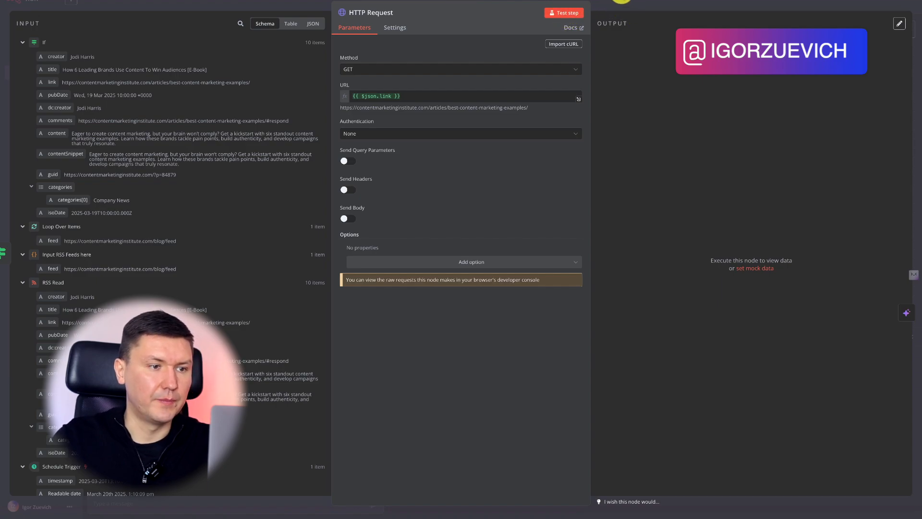
Test the HTTP Request node and view its output as a schema
{"action": "left_click", "coordinate": [565, 8]}
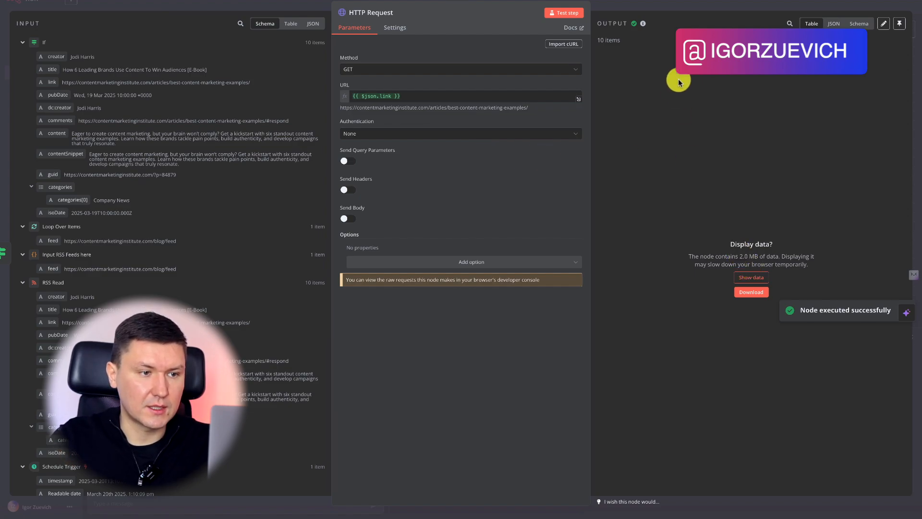
{"action": "left_click", "coordinate": [847, 24]}
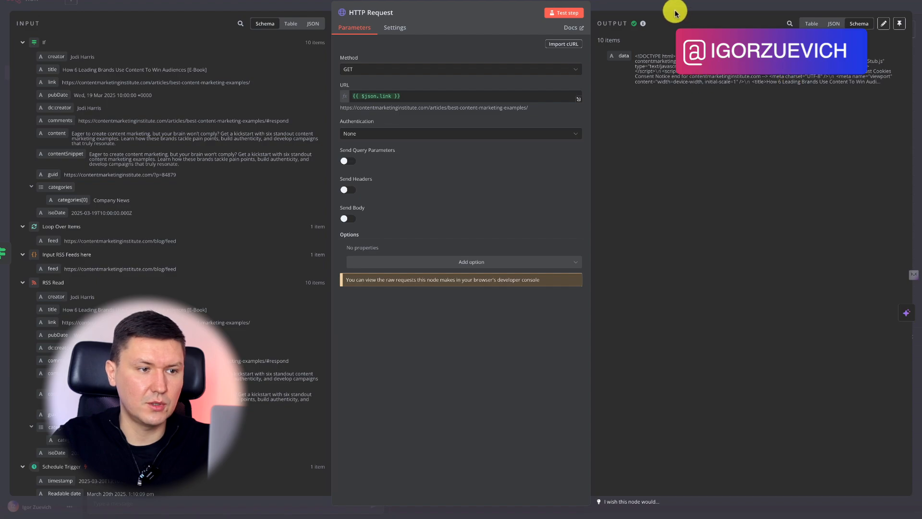
Add a Code node to the HTTP Request node's output
{"action": "left_click", "coordinate": [651, 2]}
{"action": "scroll", "coordinate": [666, 130], "scroll_direction": "right", "scroll_amount": 3}
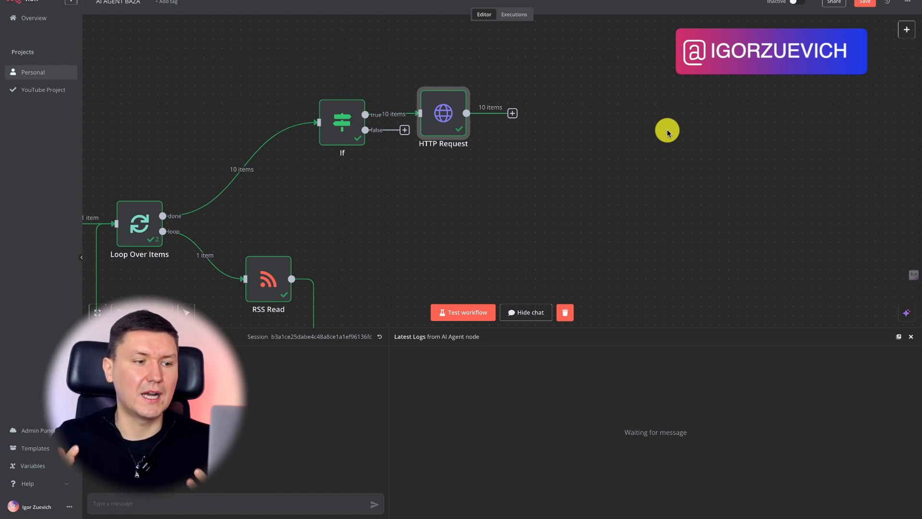
{"action": "left_click", "coordinate": [512, 113]}
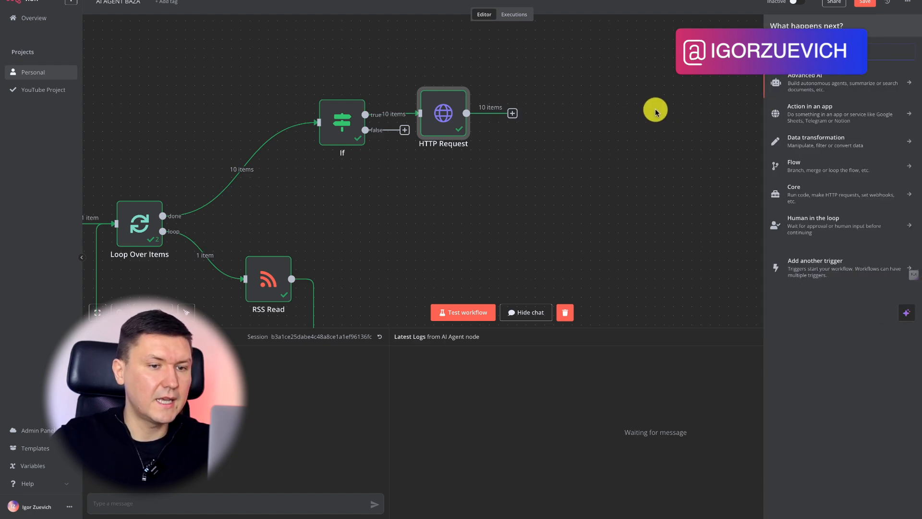
{"action": "type", "text": "cod"}
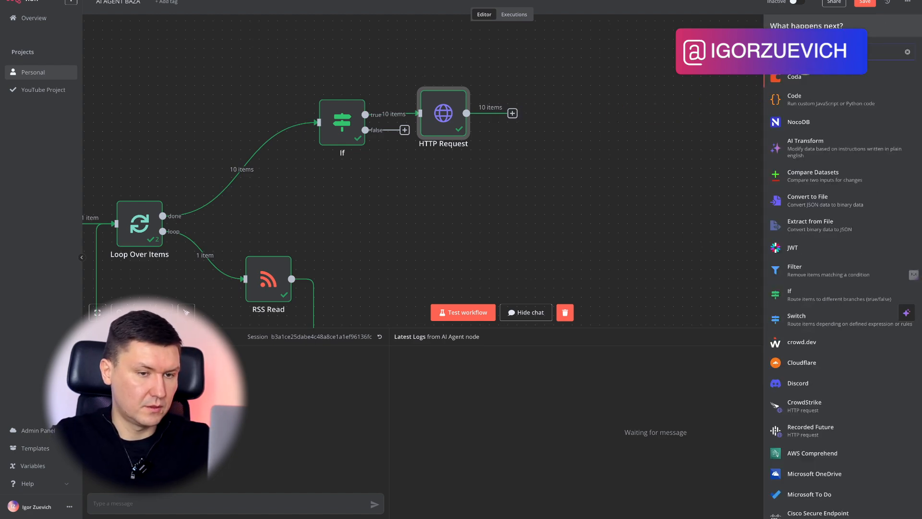
{"action": "left_click", "coordinate": [817, 98]}
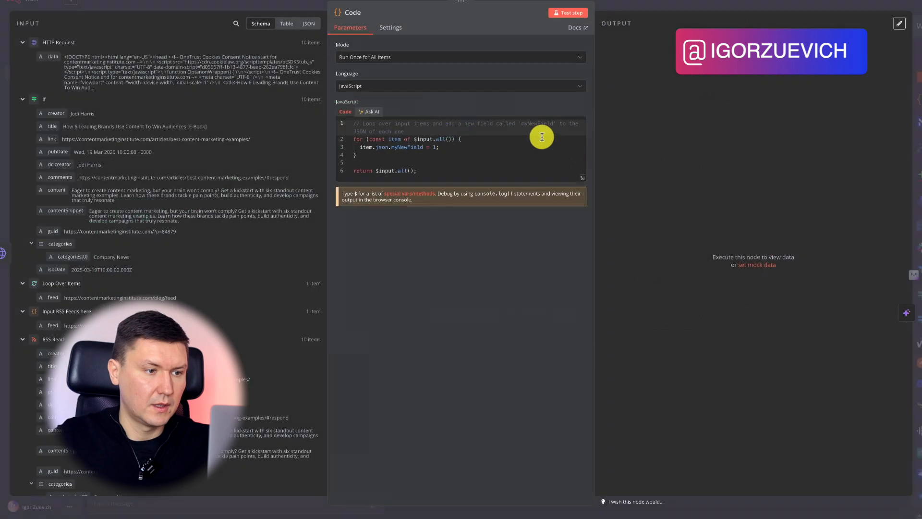
Replace the Code node's default JavaScript with the copied script that converts article HTML to clean text and extracts the publish date
{"action": "left_click_drag", "start_coordinate": [431, 175], "coordinate": [403, 109]}
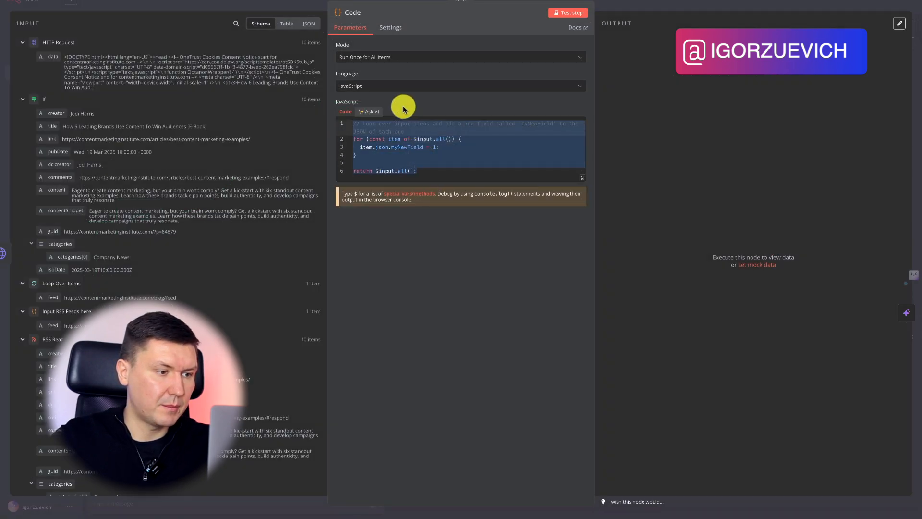
{"action": "key", "text": "BackSpace"}
{"action": "key", "text": "ctrl+v"}
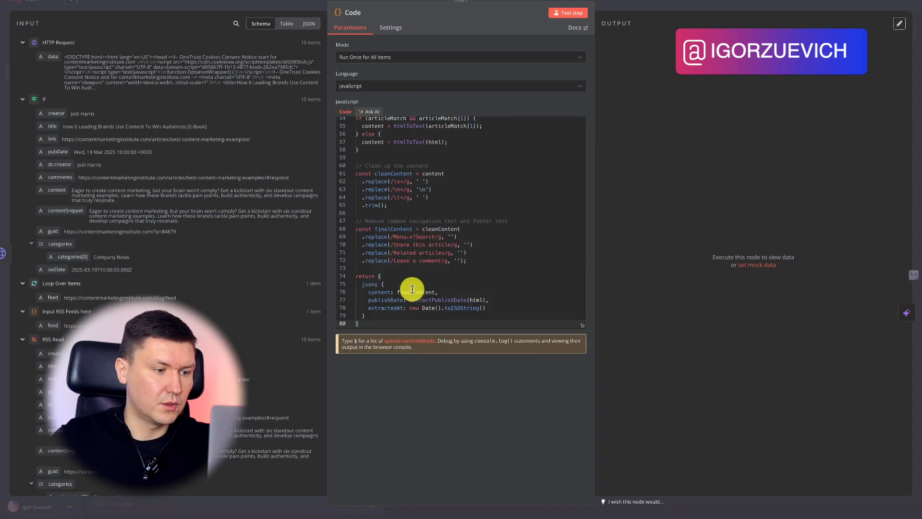
{"action": "scroll", "coordinate": [413, 288], "scroll_direction": "up", "scroll_amount": 15}
{"action": "scroll", "coordinate": [412, 288], "scroll_direction": "up", "scroll_amount": 2}
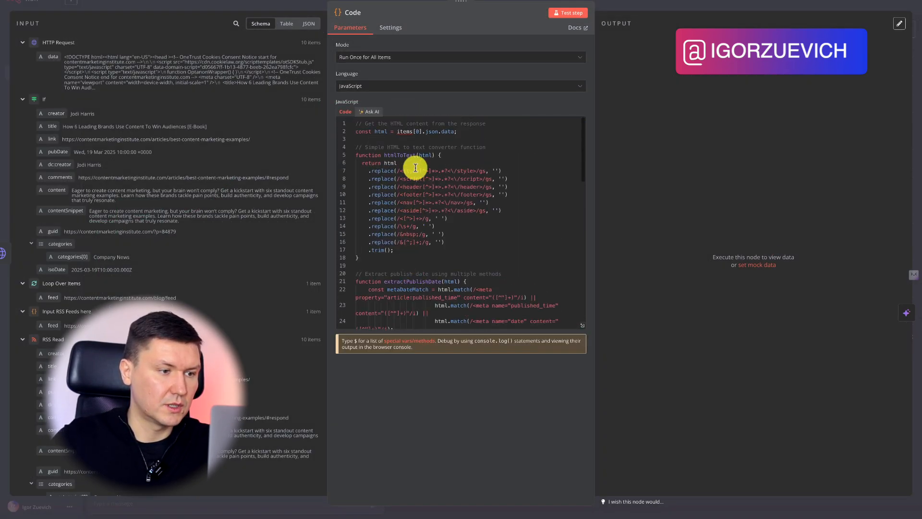
{"action": "left_click", "coordinate": [636, 2]}
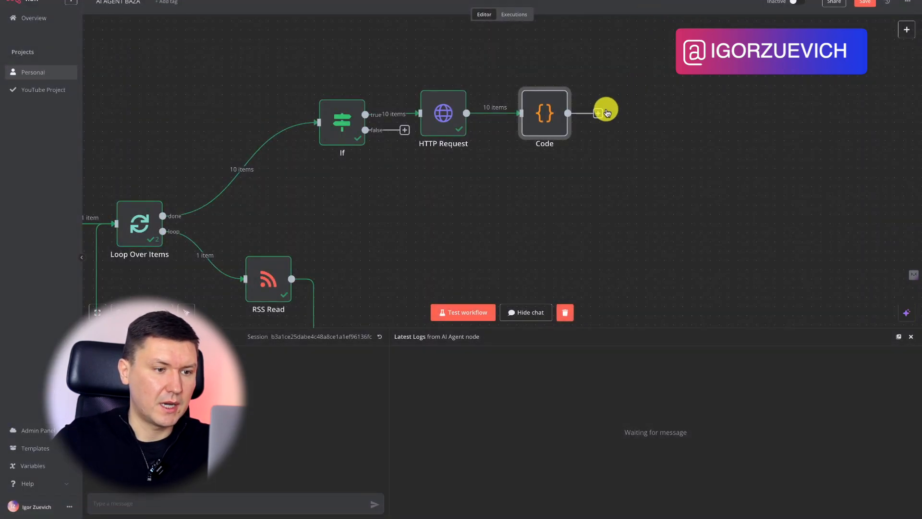
Reopen the Code node, show its input as a schema and test the node
{"action": "double_click", "coordinate": [529, 125]}
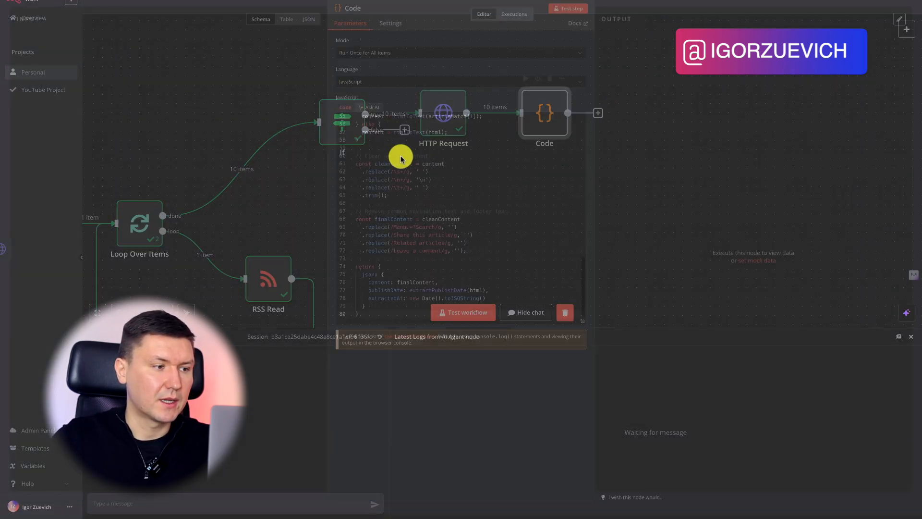
{"action": "left_click", "coordinate": [308, 24]}
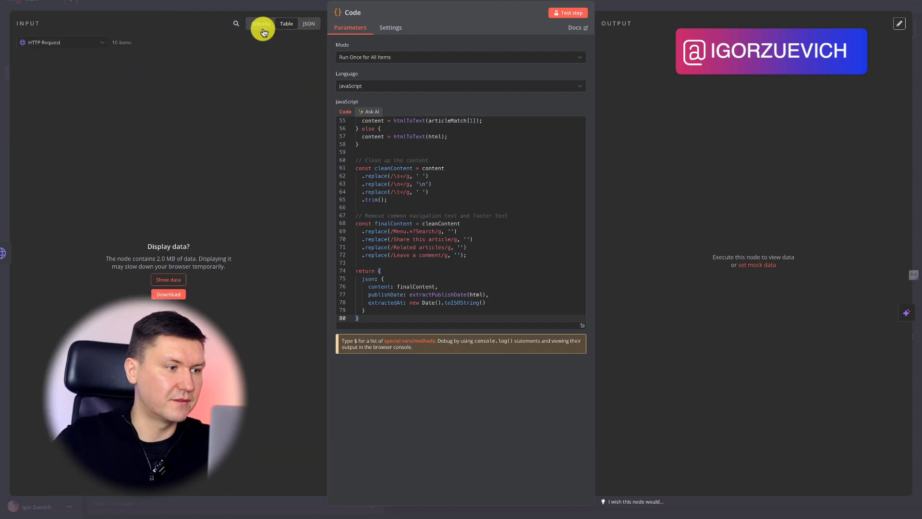
{"action": "left_click", "coordinate": [261, 27]}
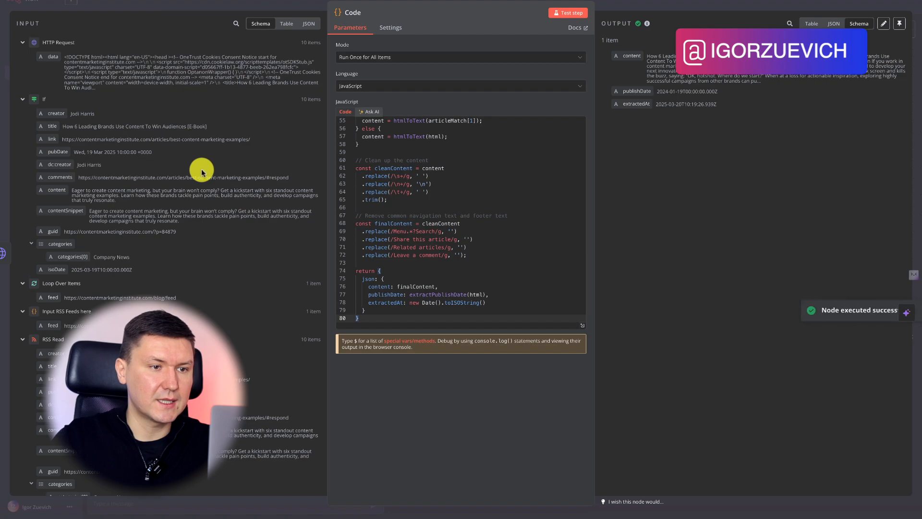
Examine the Code node's output as a table and as JSON, checking the extracted article content and date fields
{"action": "scroll", "coordinate": [200, 171], "scroll_direction": "down", "scroll_amount": 1}
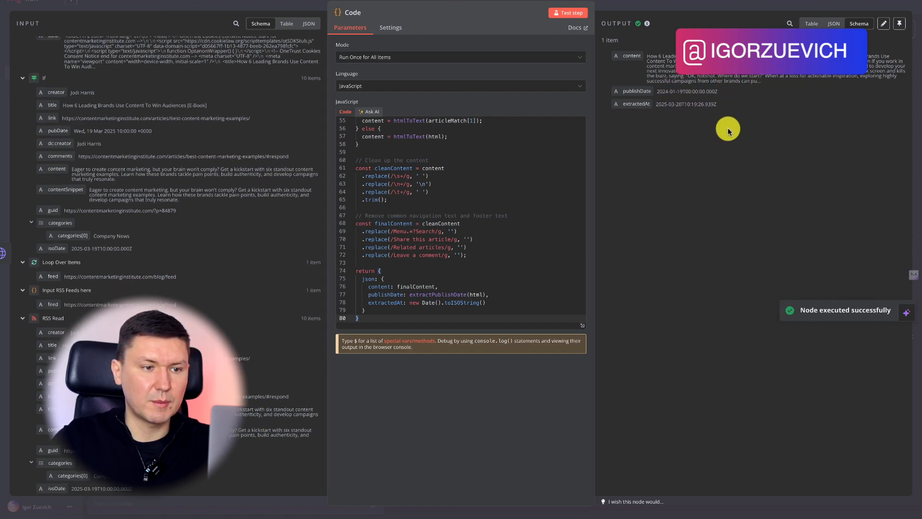
{"action": "left_click", "coordinate": [812, 24]}
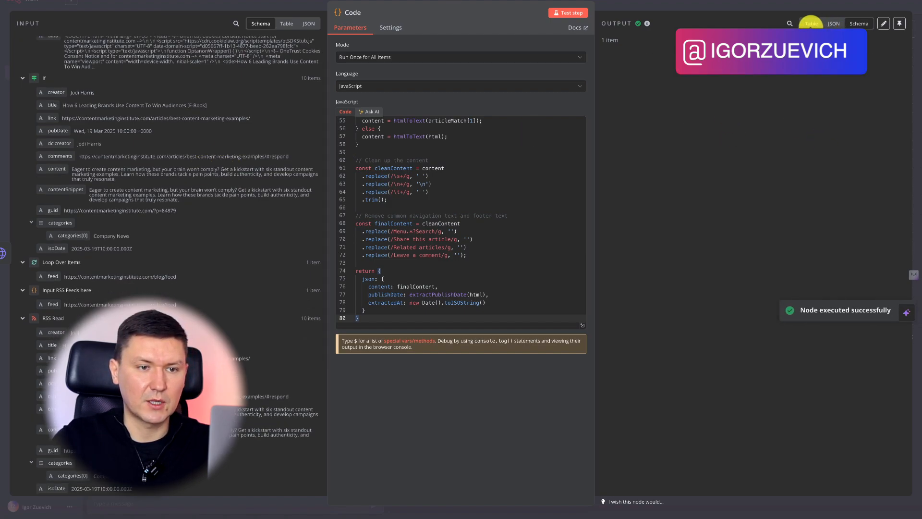
{"action": "scroll", "coordinate": [683, 127], "scroll_direction": "down", "scroll_amount": 20}
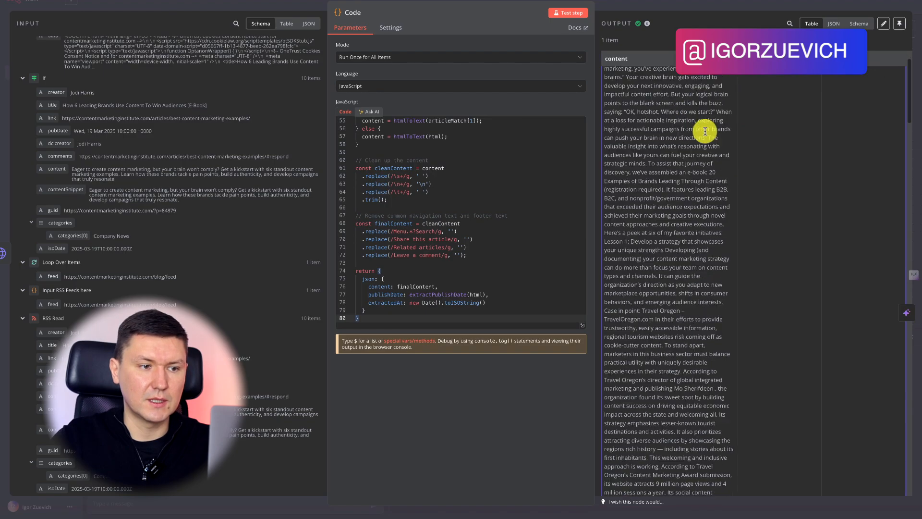
{"action": "scroll", "coordinate": [742, 224], "scroll_direction": "down", "scroll_amount": 3}
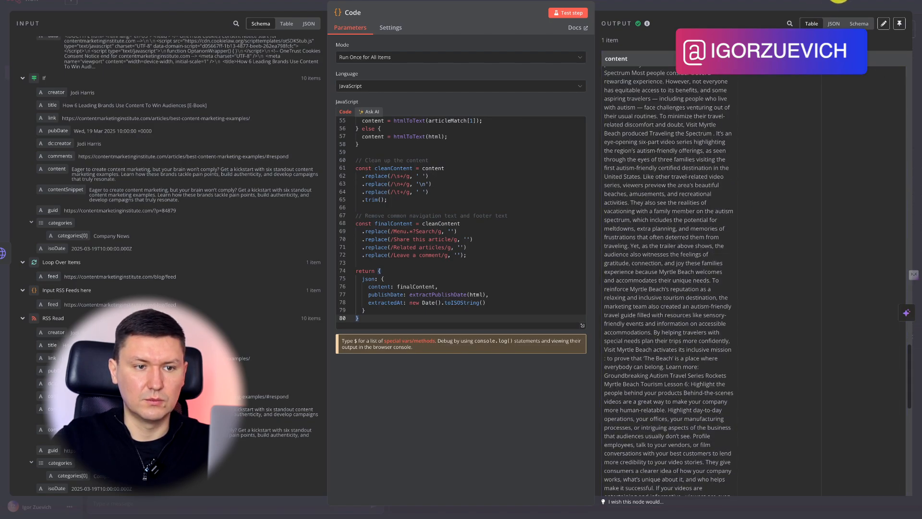
{"action": "left_click", "coordinate": [839, 24]}
{"action": "scroll", "coordinate": [739, 191], "scroll_direction": "down", "scroll_amount": 5}
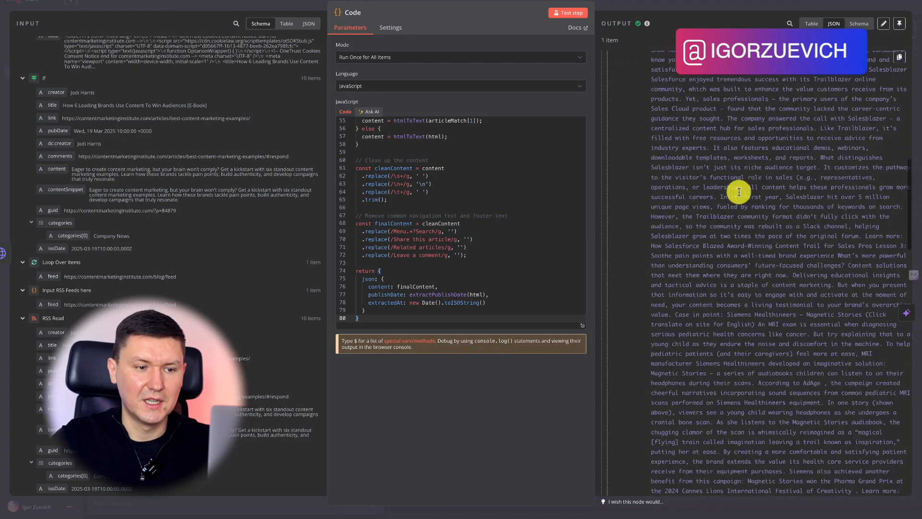
{"action": "scroll", "coordinate": [739, 192], "scroll_direction": "down", "scroll_amount": 10}
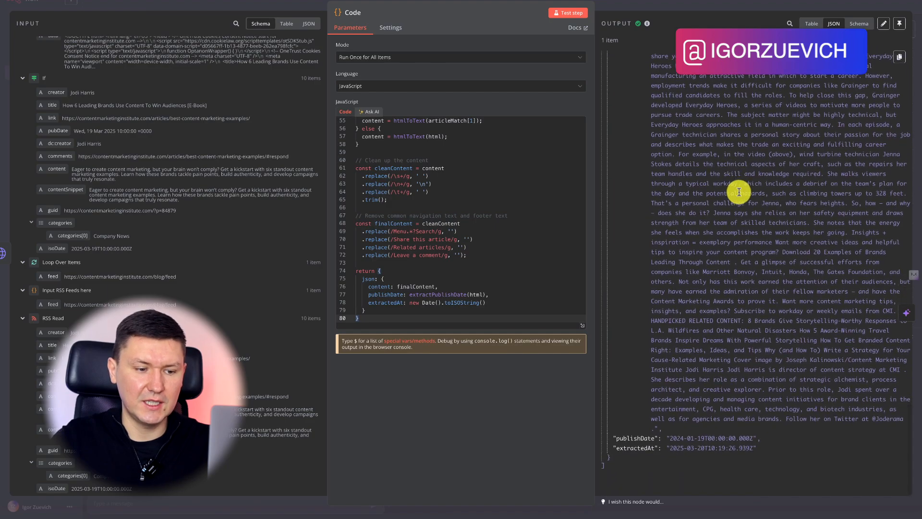
{"action": "scroll", "coordinate": [739, 192], "scroll_direction": "up", "scroll_amount": 15}
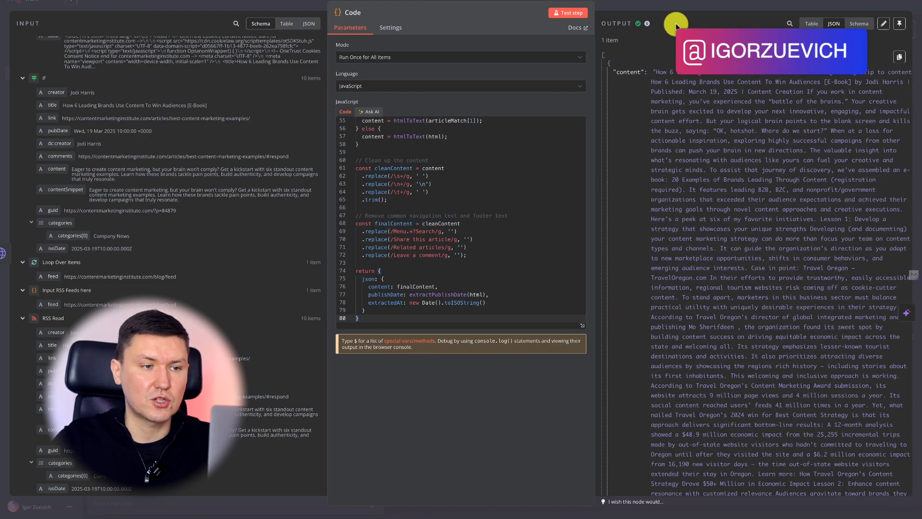
Add a Pinecone Vector Store node to the Code node's output
{"action": "left_click", "coordinate": [652, 4]}
{"action": "left_click", "coordinate": [479, 117]}
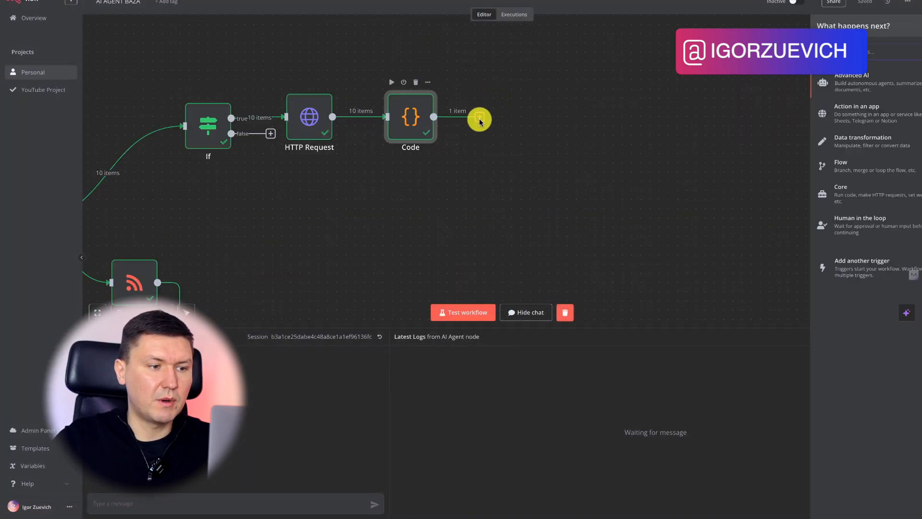
{"action": "type", "text": "p"}
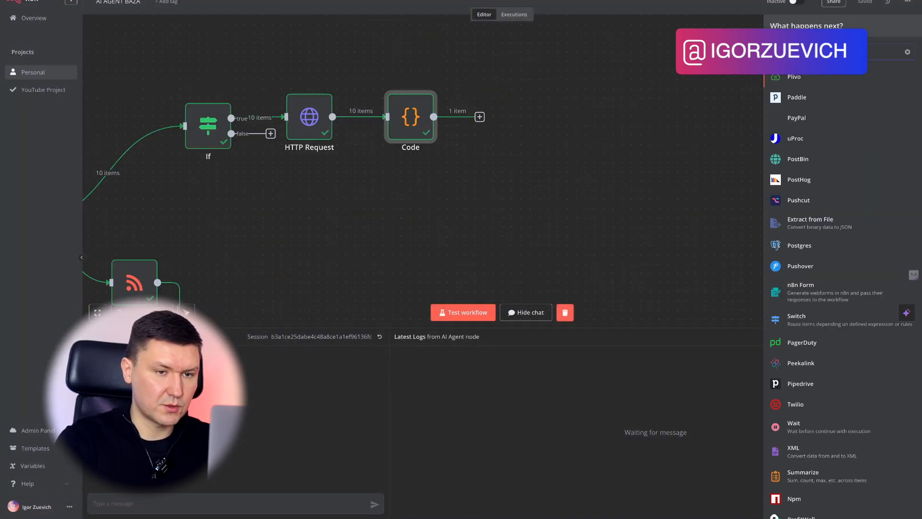
{"action": "type", "text": "i"}
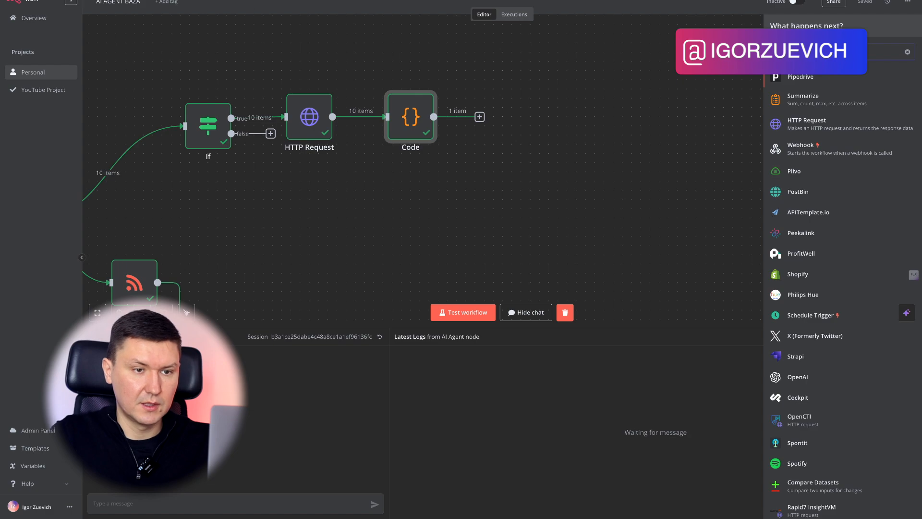
{"action": "type", "text": "n"}
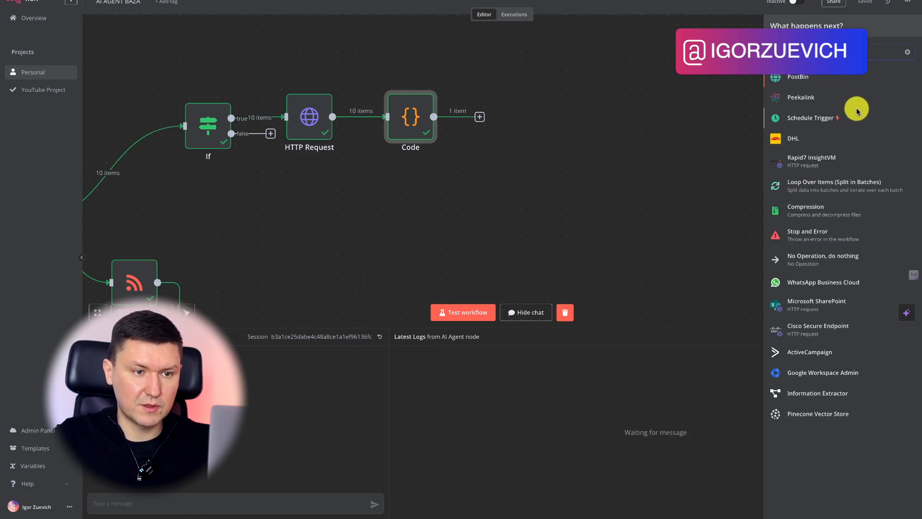
{"action": "type", "text": "e"}
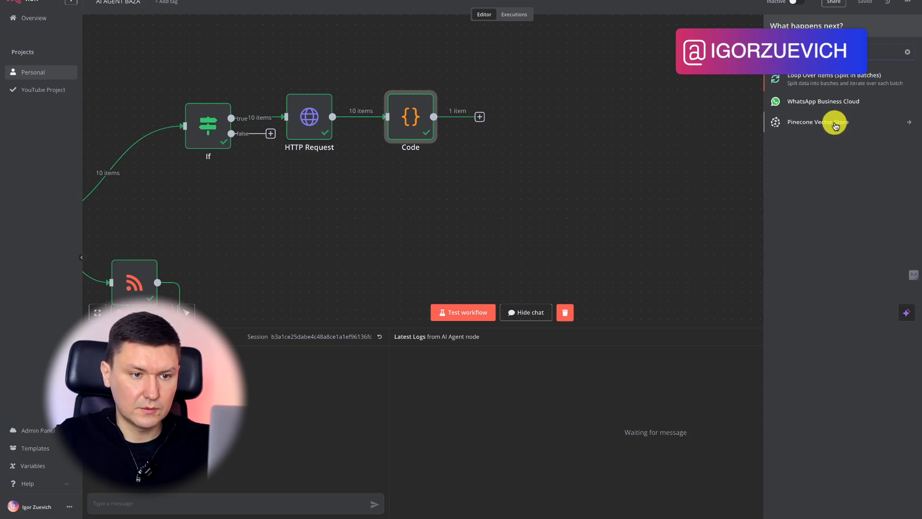
{"action": "left_click", "coordinate": [834, 120]}
{"action": "left_click", "coordinate": [773, 110]}
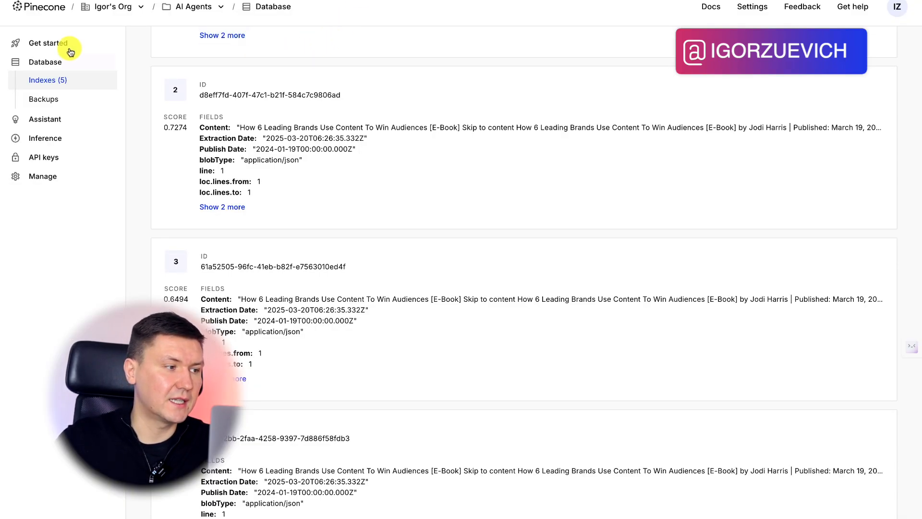
In the Pinecone console, start creating a new database index and name it textindeksbazazzz
{"action": "left_click", "coordinate": [49, 41]}
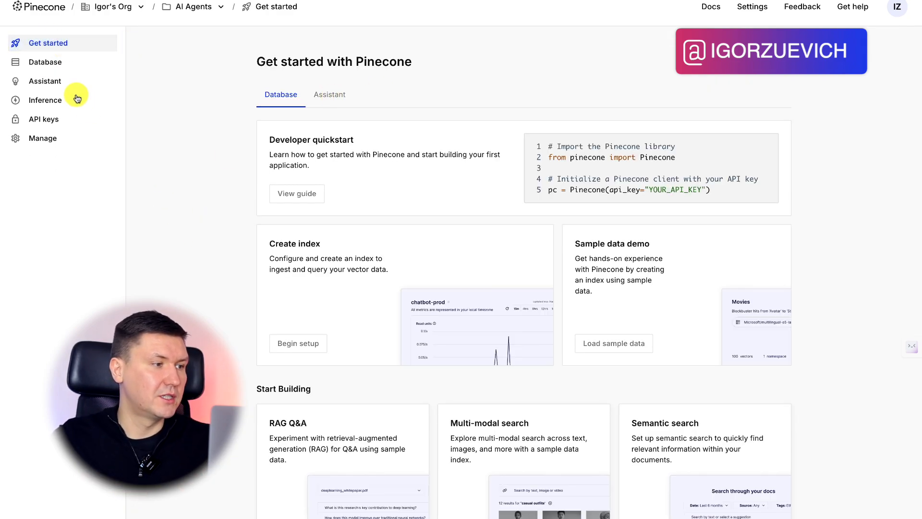
{"action": "left_click", "coordinate": [57, 63]}
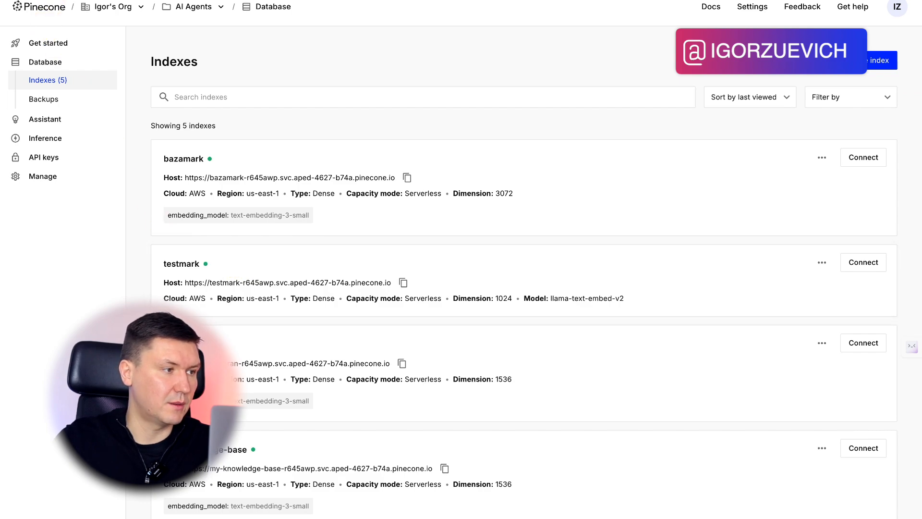
{"action": "left_click", "coordinate": [54, 42]}
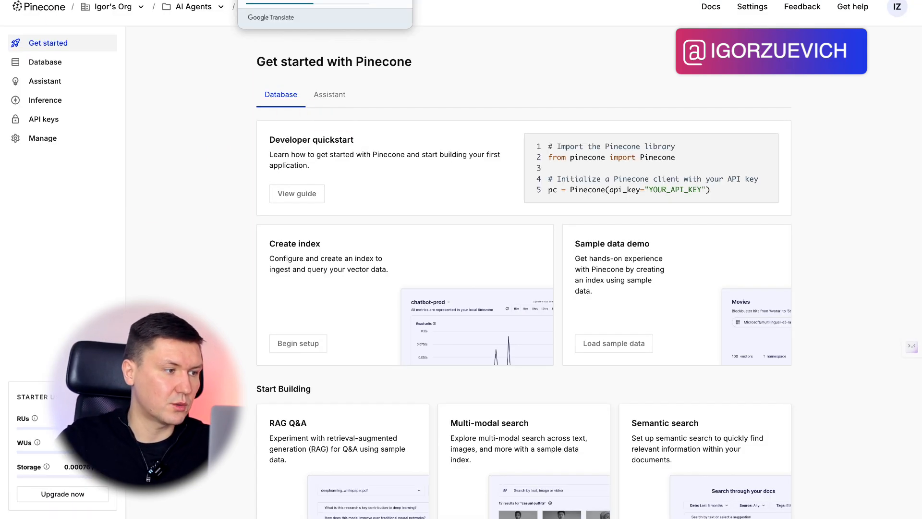
{"action": "left_click", "coordinate": [68, 62]}
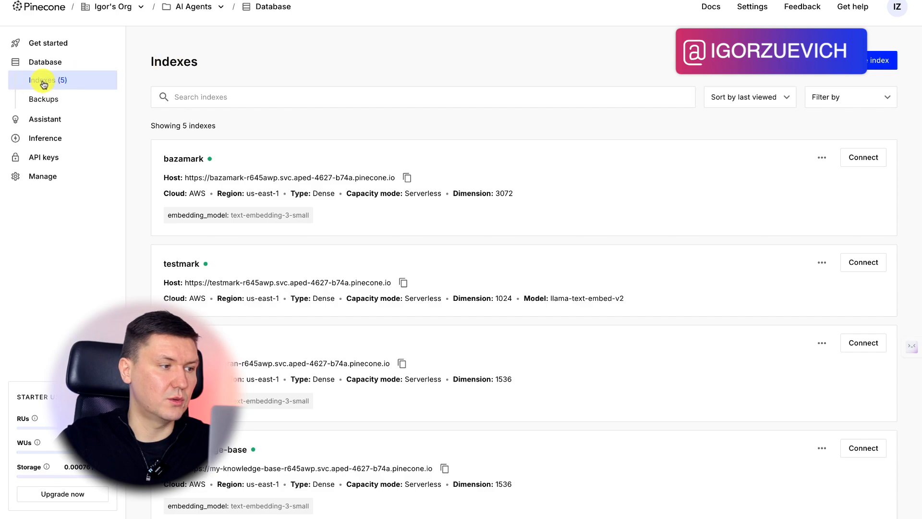
{"action": "left_click", "coordinate": [869, 60]}
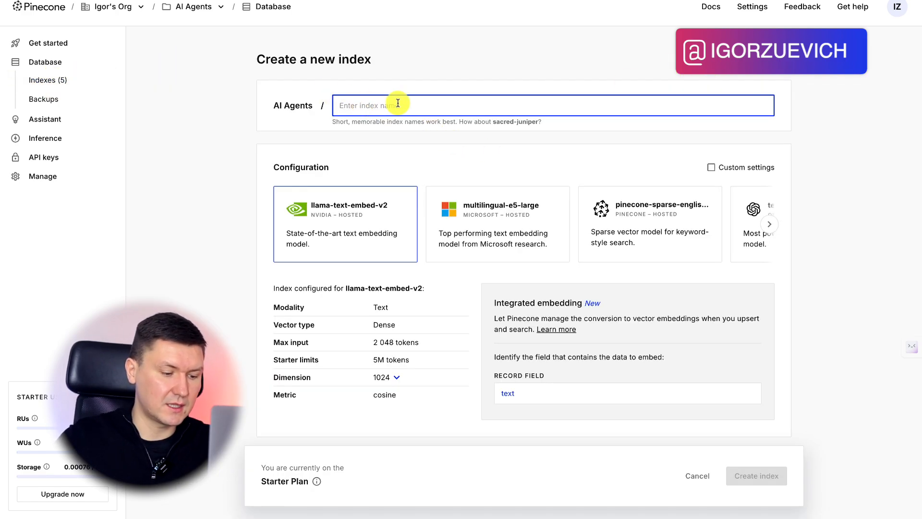
{"action": "type", "text": "textindeksbazazzz"}
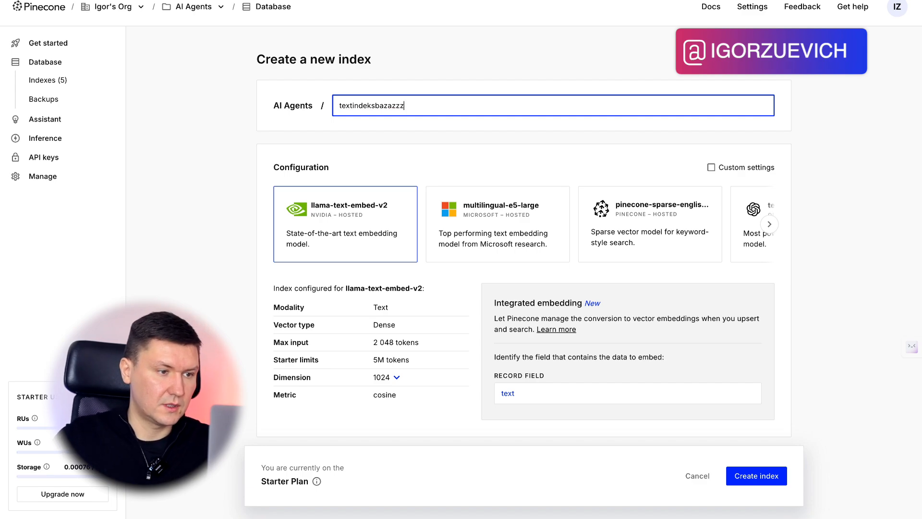
{"action": "left_click", "coordinate": [438, 120]}
Review the embedding models offered for the new index and the dimension options of llama-text-embed-v2
{"action": "scroll", "coordinate": [379, 102], "scroll_direction": "down", "scroll_amount": 1}
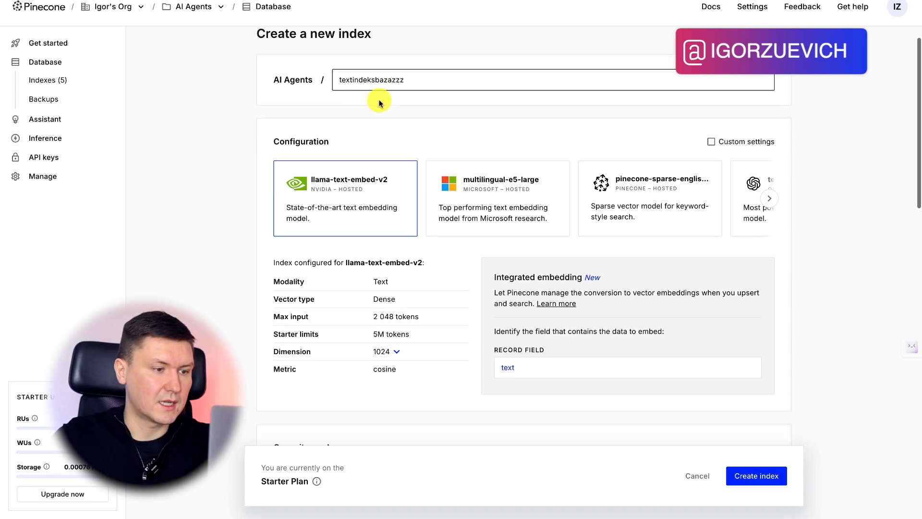
{"action": "scroll", "coordinate": [443, 186], "scroll_direction": "down", "scroll_amount": 3}
{"action": "scroll", "coordinate": [504, 131], "scroll_direction": "right", "scroll_amount": 1}
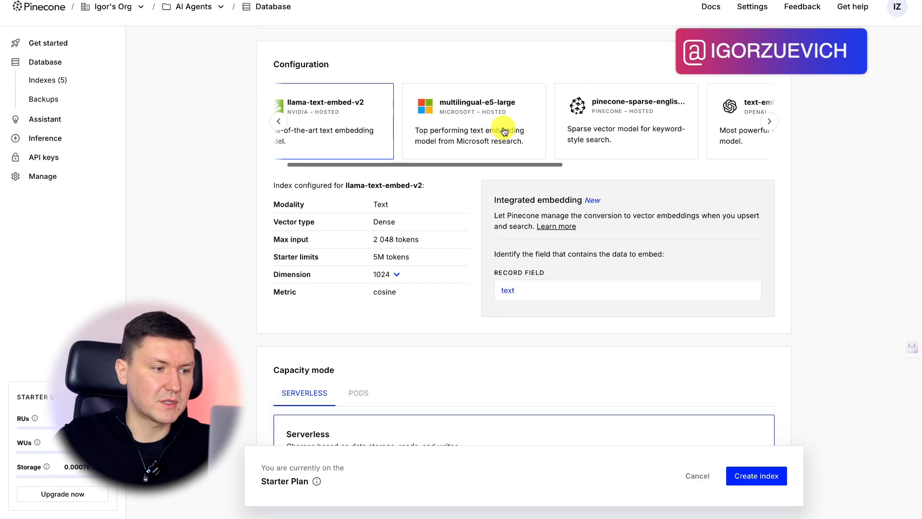
{"action": "scroll", "coordinate": [504, 131], "scroll_direction": "left", "scroll_amount": 1}
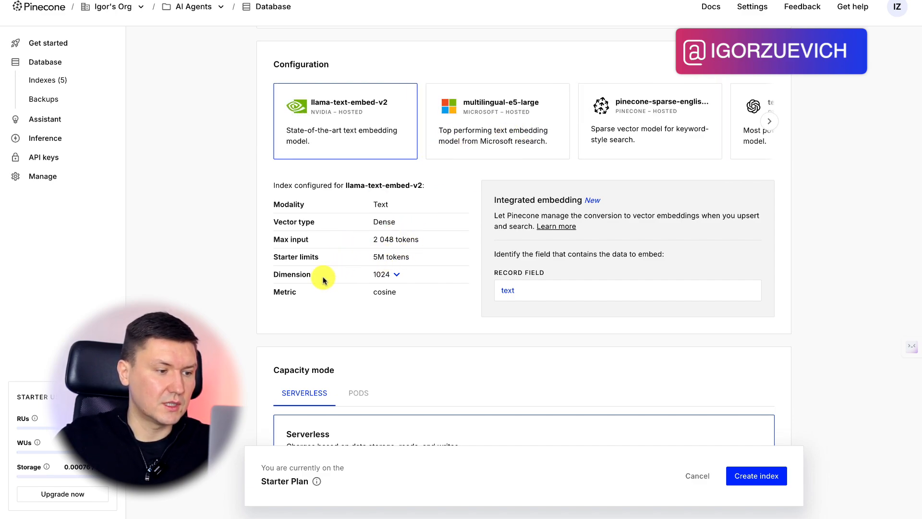
{"action": "left_click", "coordinate": [397, 275]}
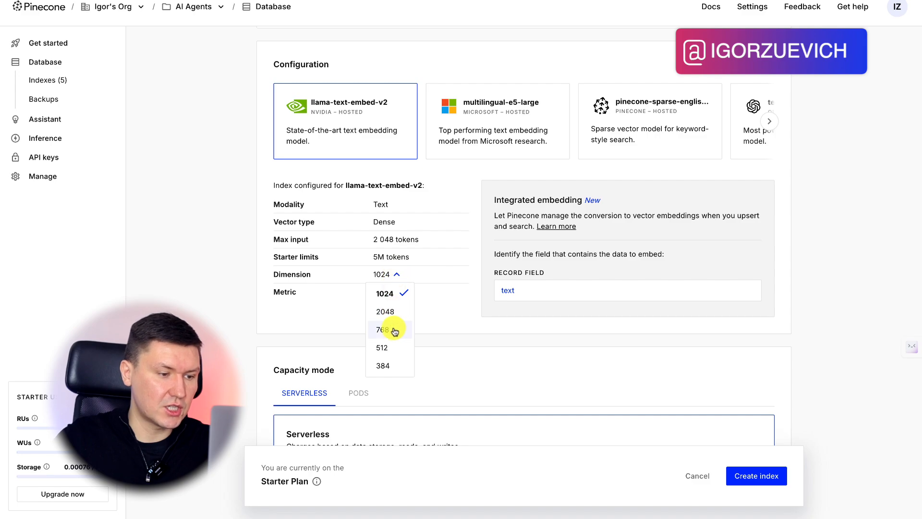
{"action": "key", "text": "Escape"}
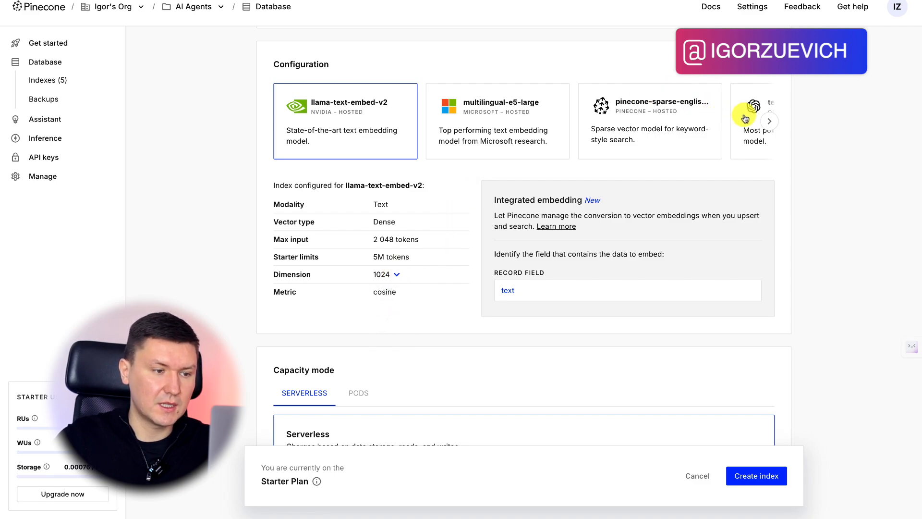
Try to create the index with the text-embedding-3-large model on AWS in the Virginia region, and translate the message shown
{"action": "left_click", "coordinate": [745, 118]}
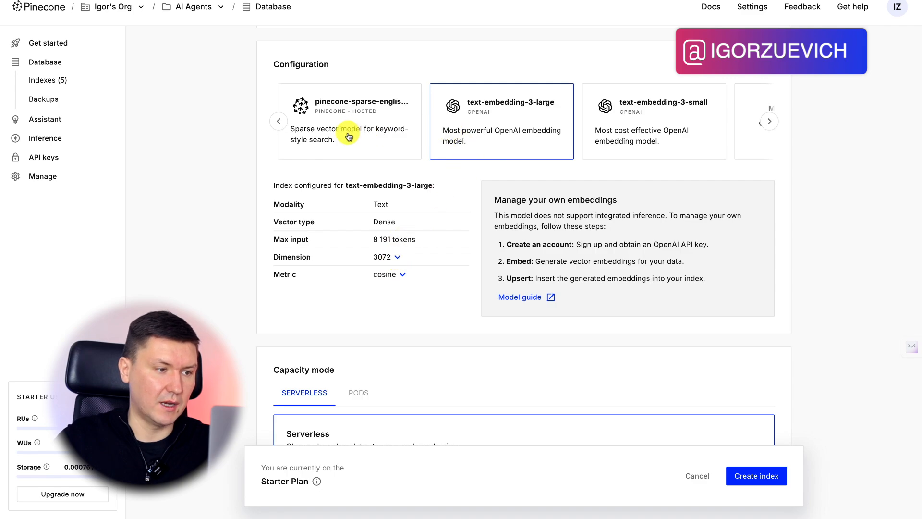
{"action": "scroll", "coordinate": [468, 177], "scroll_direction": "down", "scroll_amount": 2}
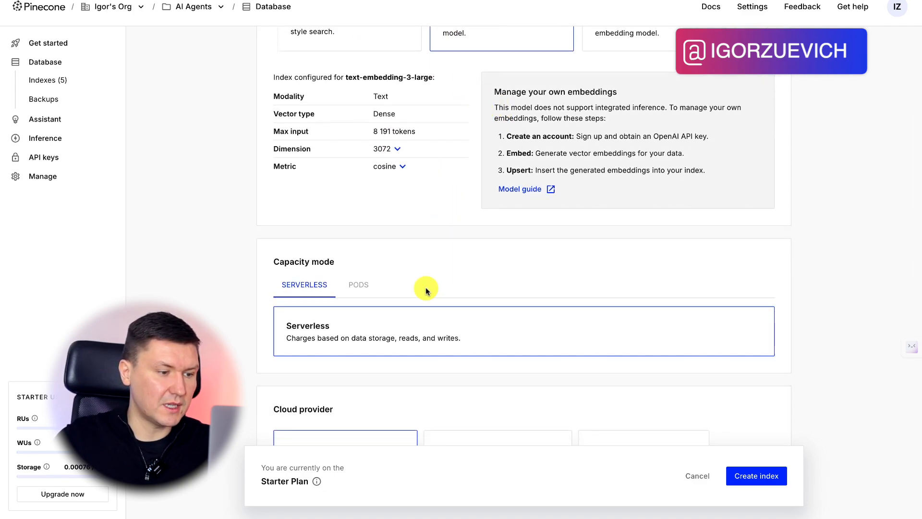
{"action": "scroll", "coordinate": [424, 288], "scroll_direction": "down", "scroll_amount": 3}
{"action": "scroll", "coordinate": [365, 221], "scroll_direction": "down", "scroll_amount": 3}
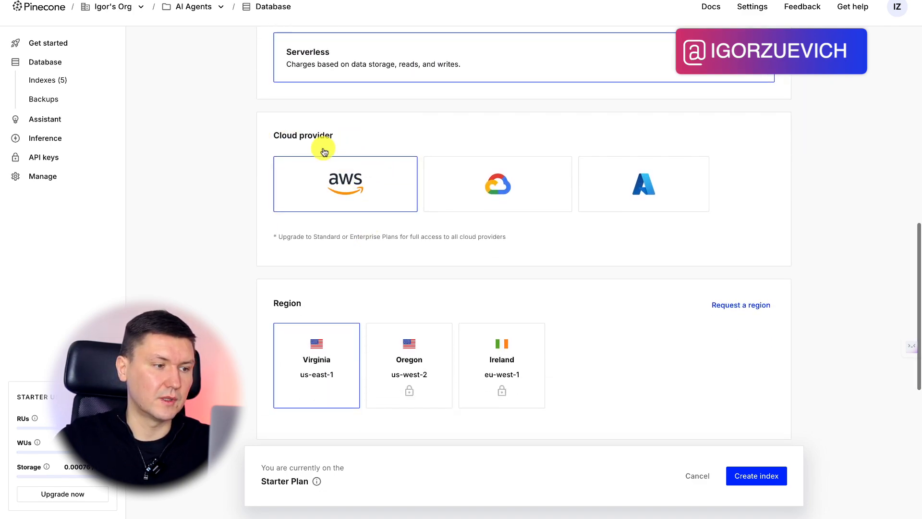
{"action": "scroll", "coordinate": [379, 168], "scroll_direction": "down", "scroll_amount": 1}
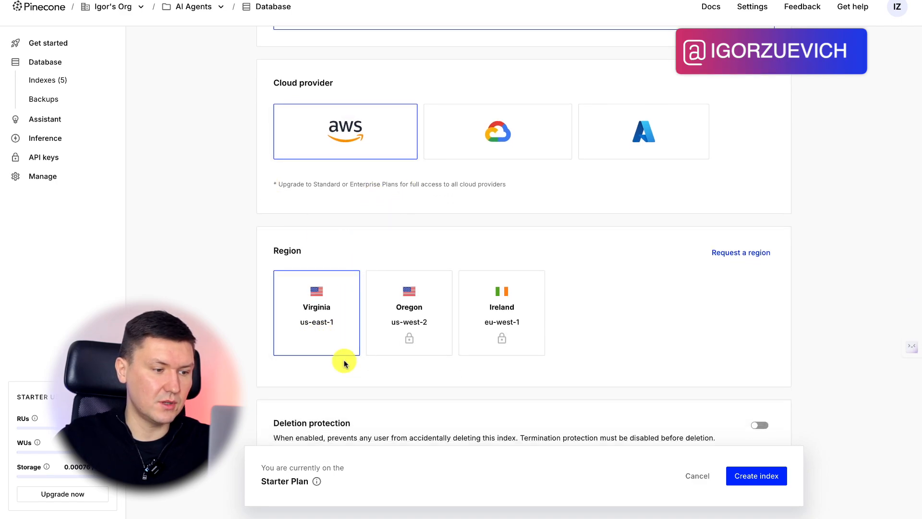
{"action": "scroll", "coordinate": [356, 288], "scroll_direction": "down", "scroll_amount": 2}
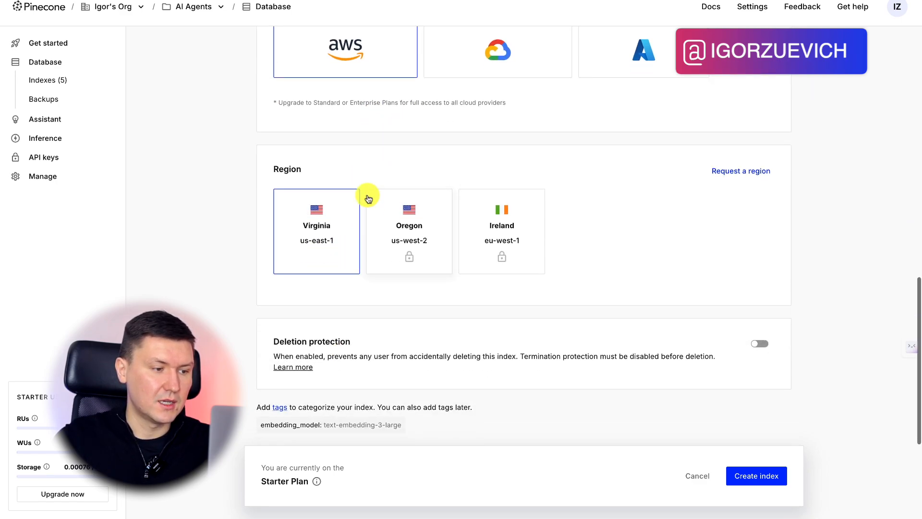
{"action": "left_click", "coordinate": [762, 478]}
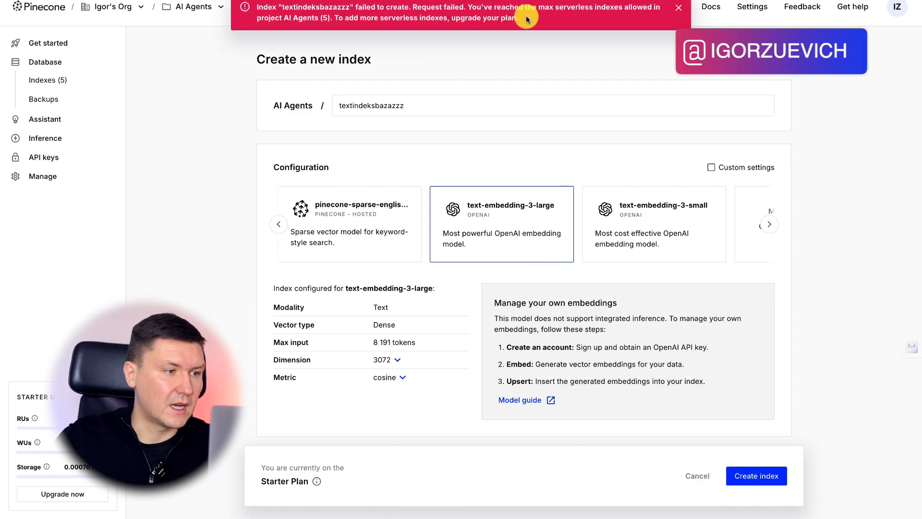
{"action": "left_click_drag", "start_coordinate": [524, 18], "coordinate": [301, 2]}
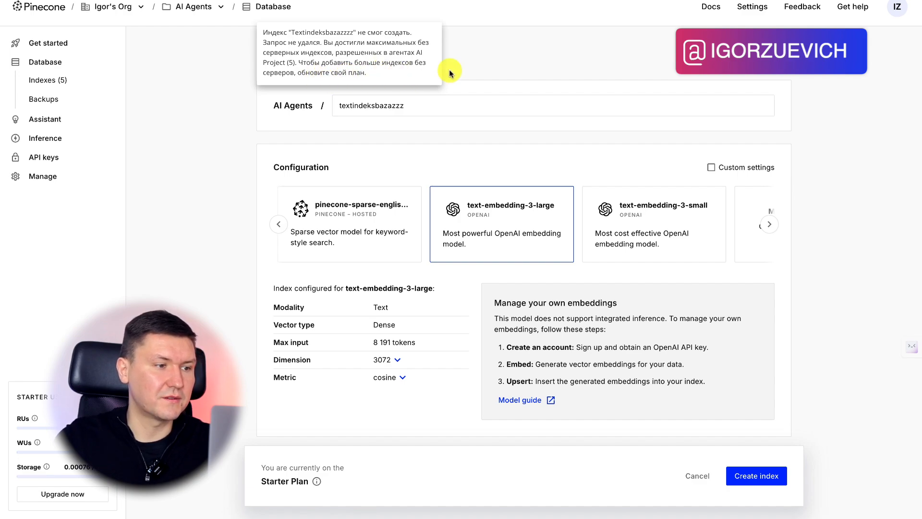
{"action": "left_click", "coordinate": [544, 58]}
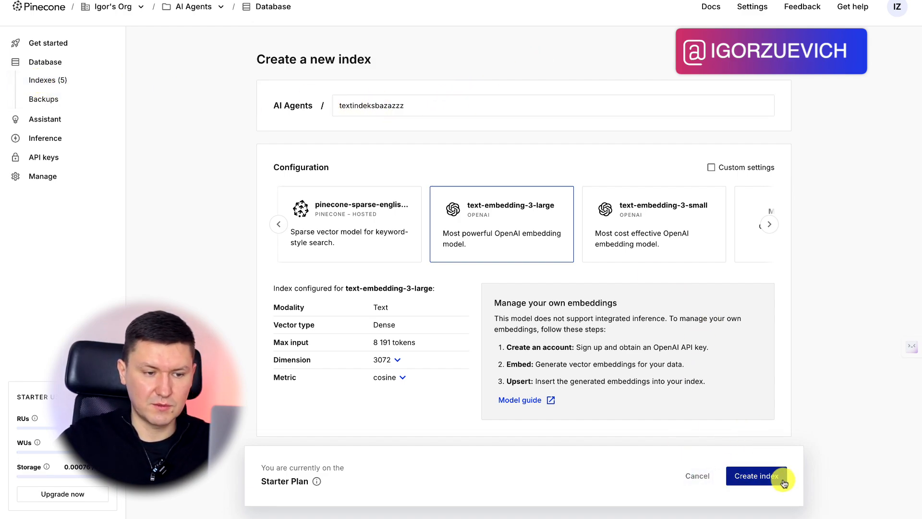
Cancel the index creation and review the existing Pinecone indexes
{"action": "left_click", "coordinate": [697, 474]}
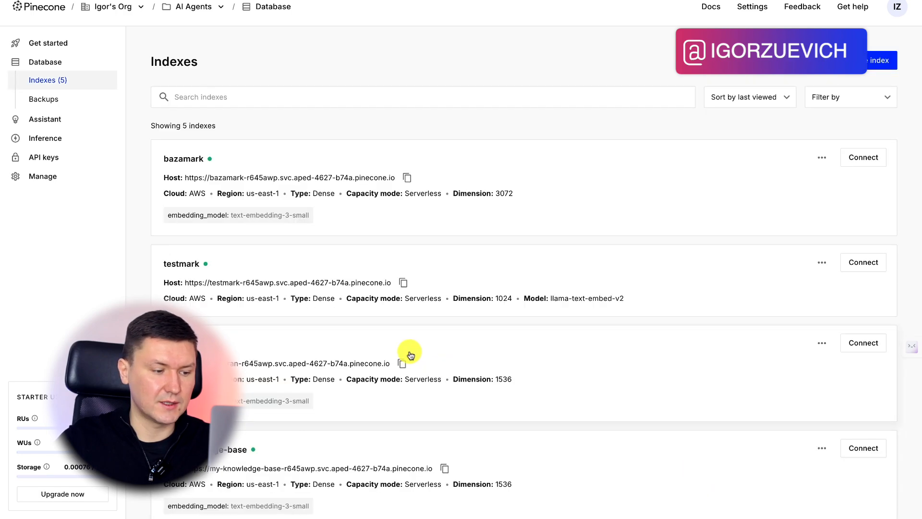
{"action": "scroll", "coordinate": [336, 171], "scroll_direction": "down", "scroll_amount": 2}
{"action": "scroll", "coordinate": [338, 90], "scroll_direction": "up", "scroll_amount": 2}
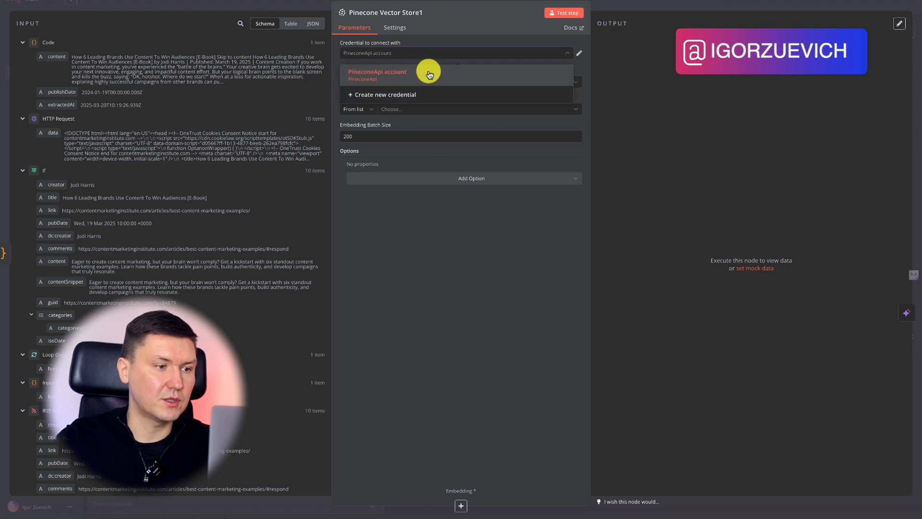
Switch to n8n, set the Pinecone Vector Store node's index to bazamark and test the node
{"action": "left_click", "coordinate": [445, 42]}
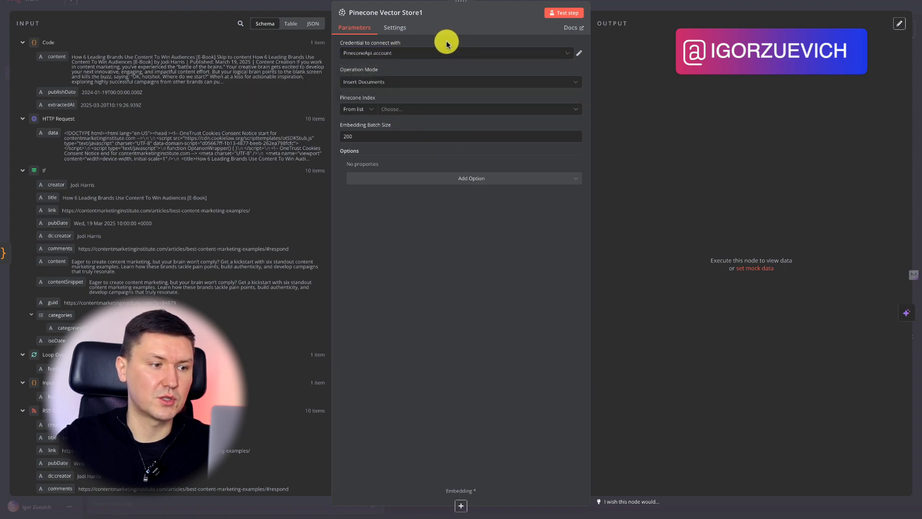
{"action": "left_click", "coordinate": [402, 109]}
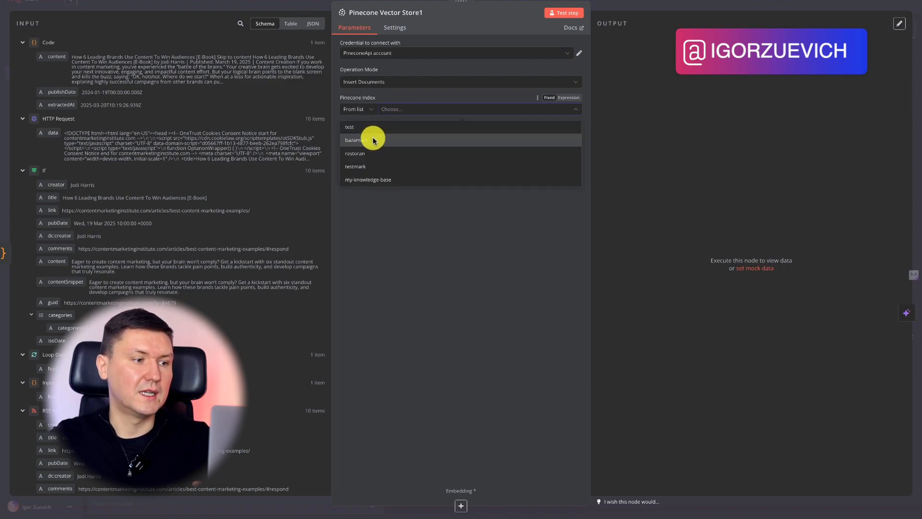
{"action": "left_click", "coordinate": [382, 142]}
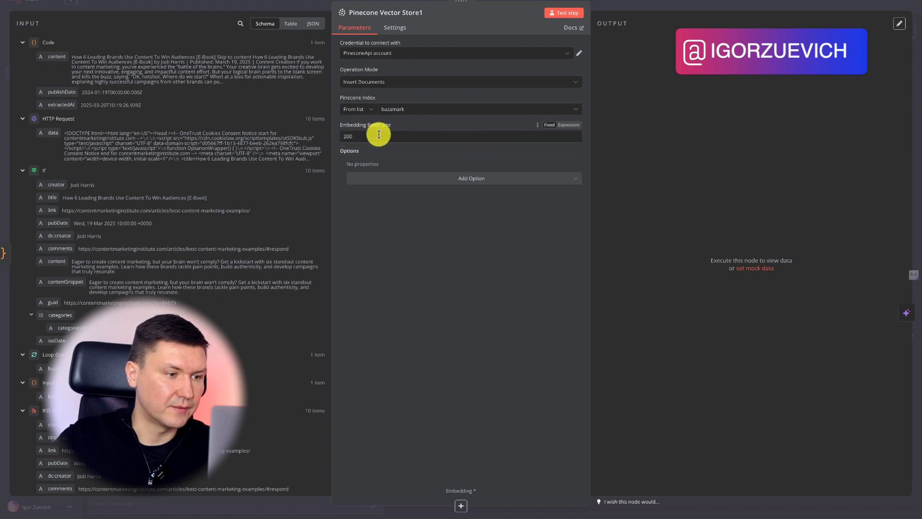
{"action": "left_click", "coordinate": [564, 12]}
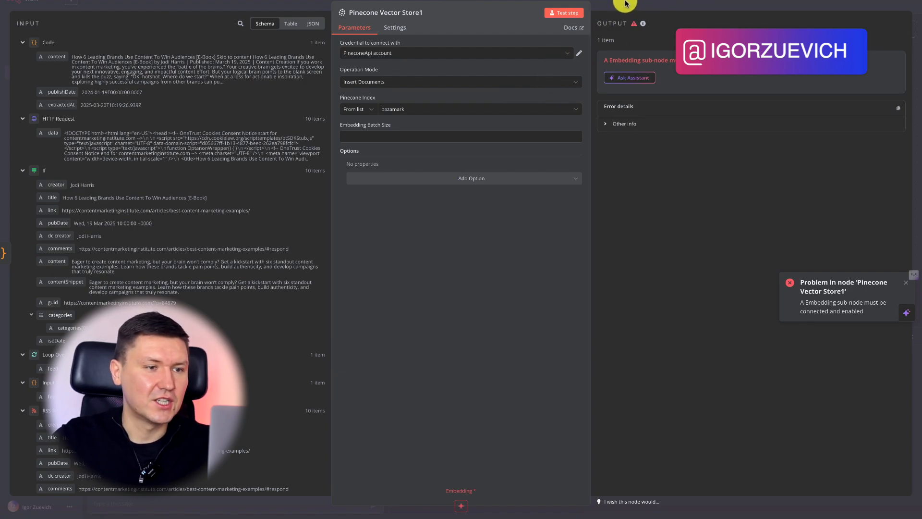
{"action": "left_click", "coordinate": [639, 2]}
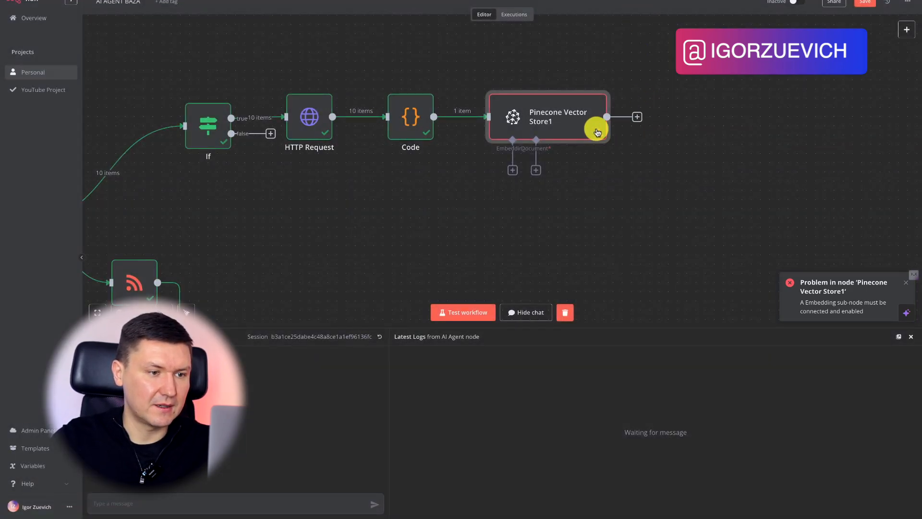
{"action": "double_click", "coordinate": [581, 126]}
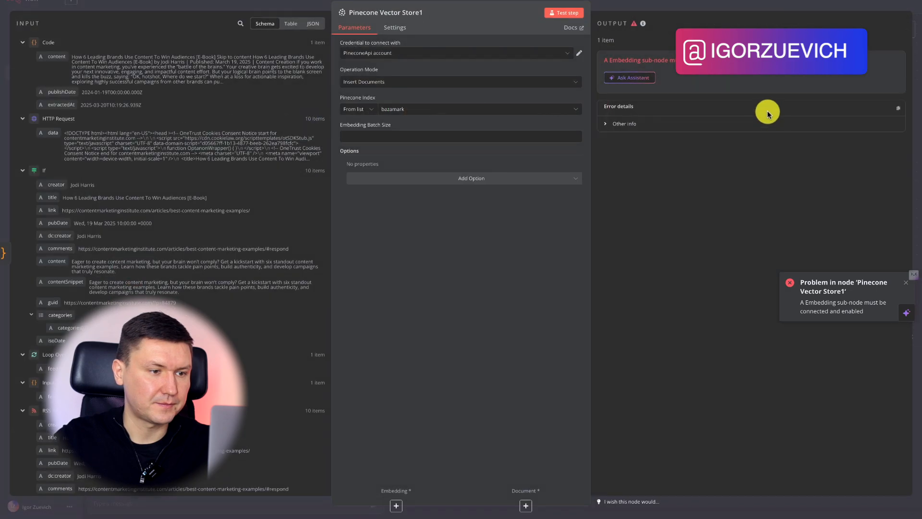
{"action": "left_click", "coordinate": [700, 10]}
Attach an Embeddings OpenAI sub-node to the vector store using the OpenAi account credential and text-embedding-3-large model, and save the workflow
{"action": "left_click", "coordinate": [512, 171]}
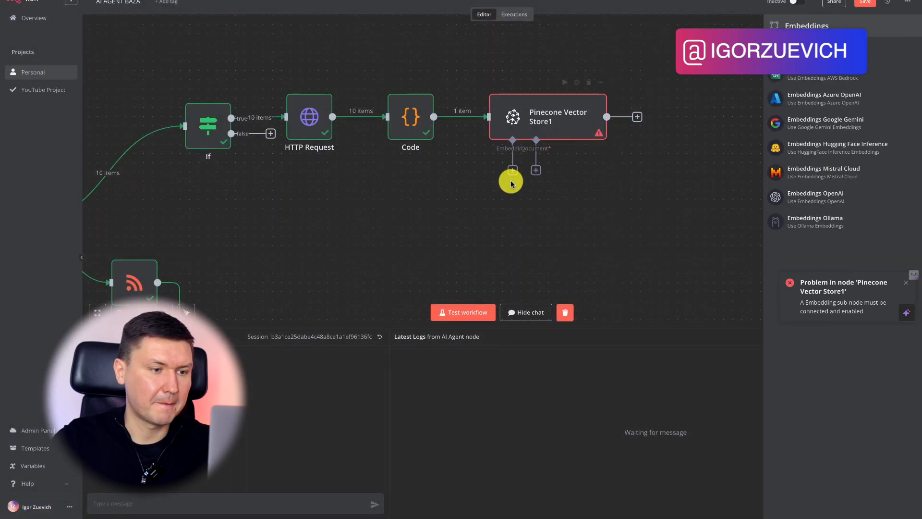
{"action": "left_click", "coordinate": [801, 197]}
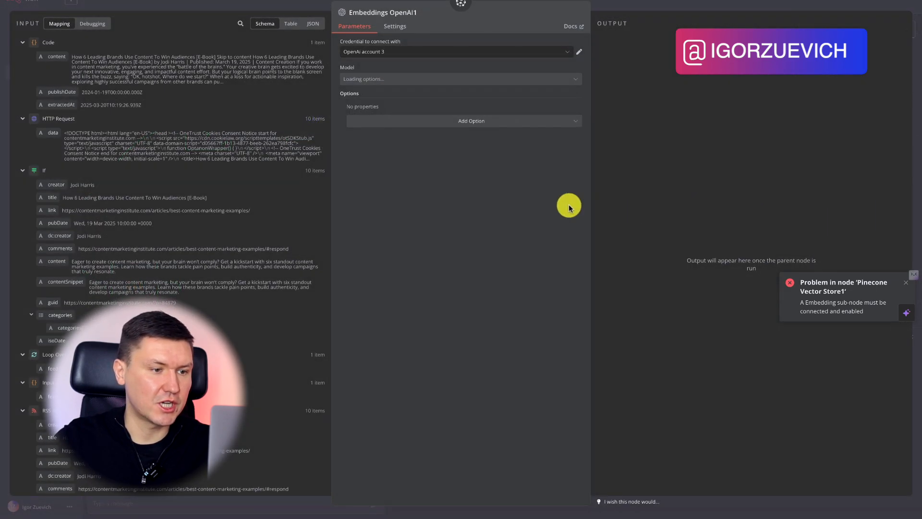
{"action": "left_click", "coordinate": [405, 52]}
{"action": "left_click", "coordinate": [393, 70]}
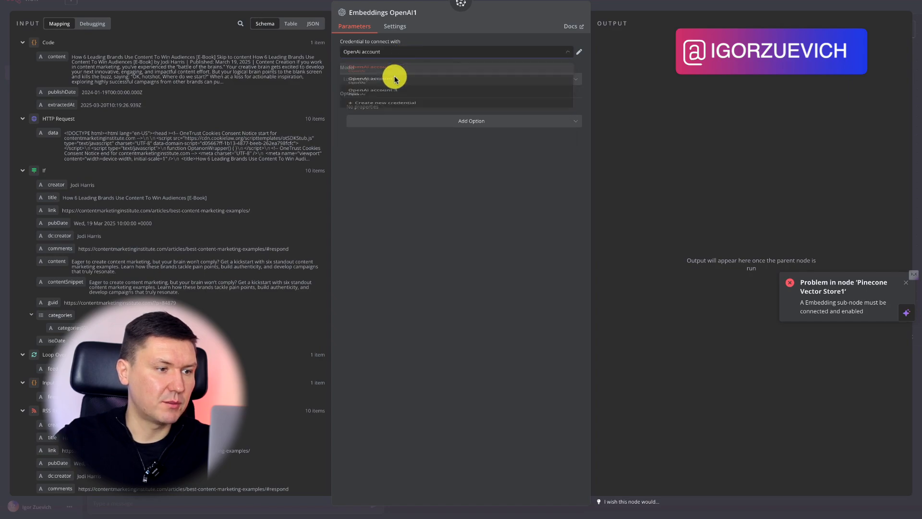
{"action": "left_click", "coordinate": [404, 79]}
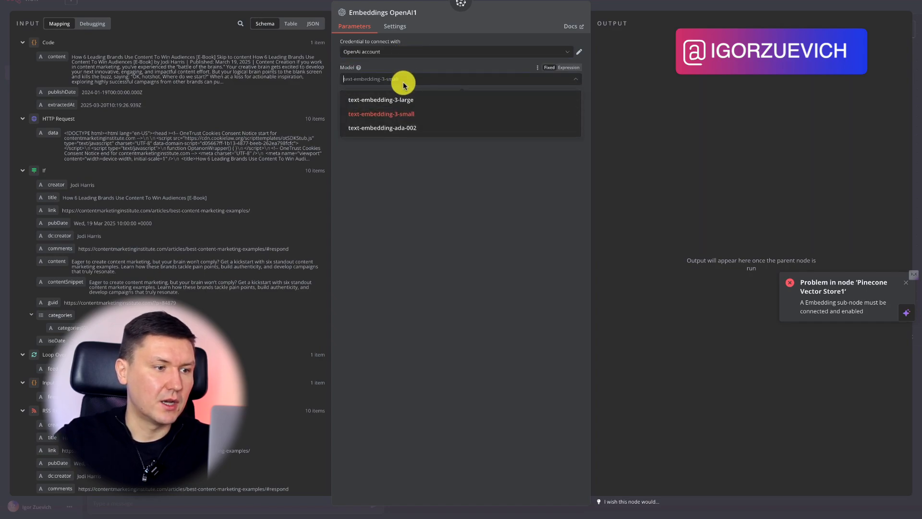
{"action": "left_click", "coordinate": [405, 100]}
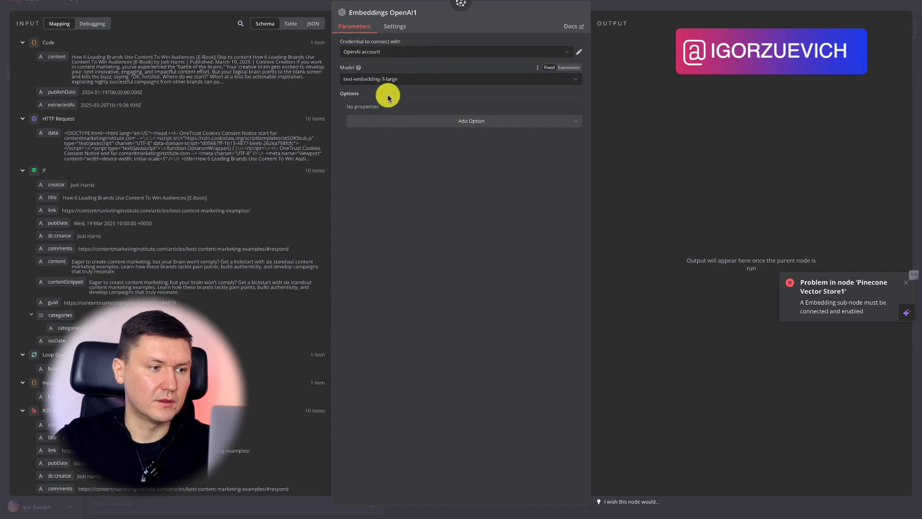
{"action": "left_click", "coordinate": [623, 7]}
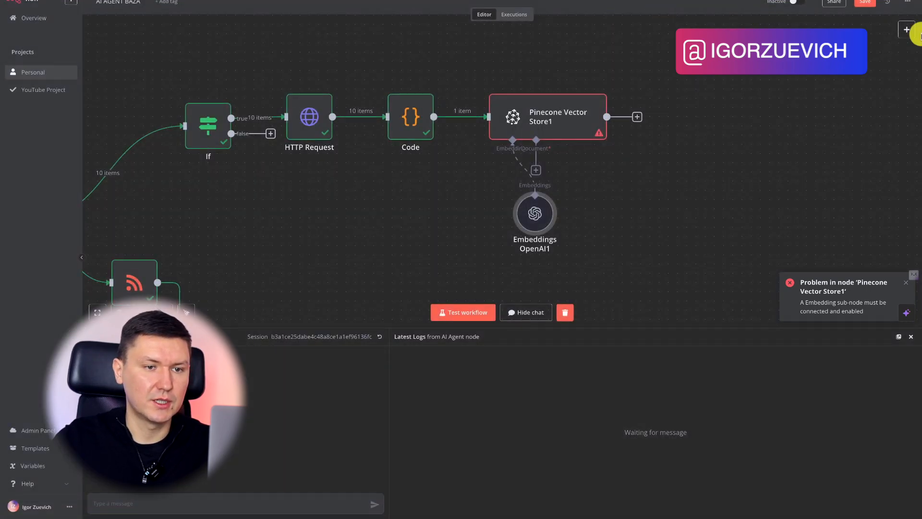
{"action": "left_click", "coordinate": [860, 6]}
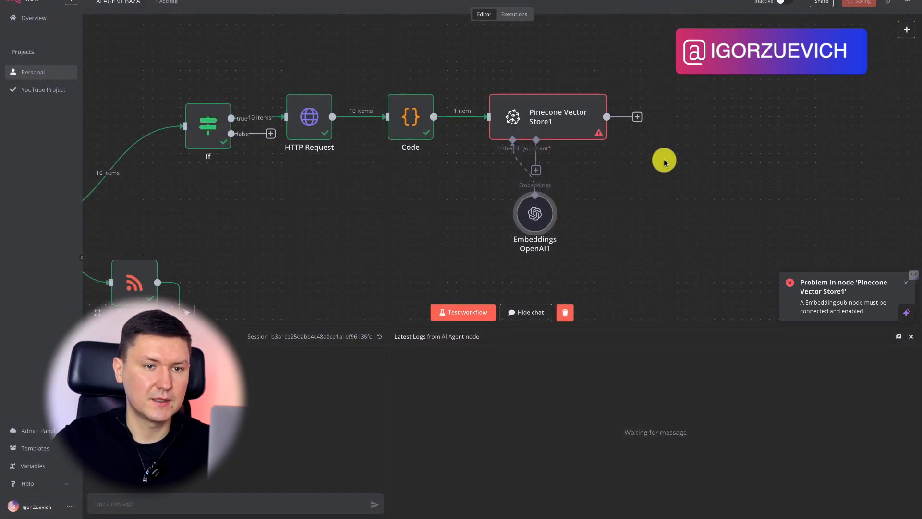
{"action": "left_click_drag", "start_coordinate": [535, 213], "coordinate": [471, 229]}
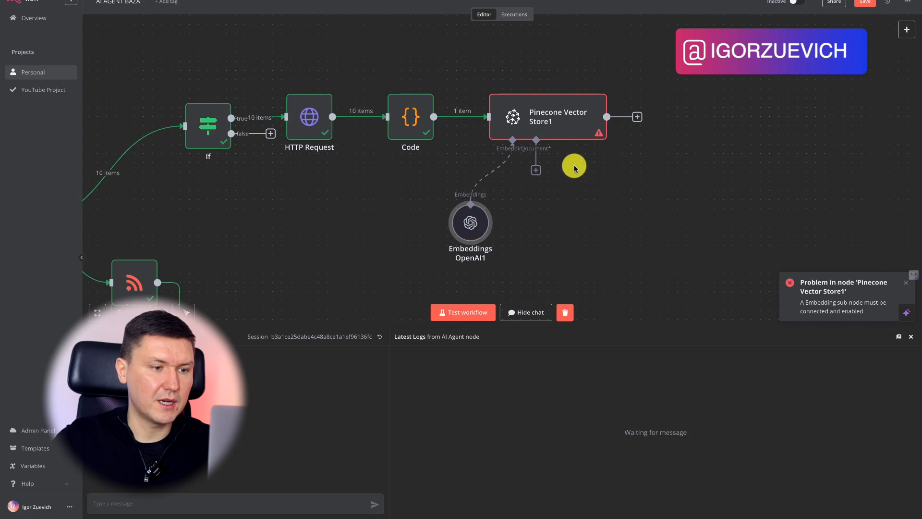
Attach a Default Data Loader to the vector store and add metadata properties named Publish Date, Extraction Date and Content
{"action": "left_click", "coordinate": [534, 170]}
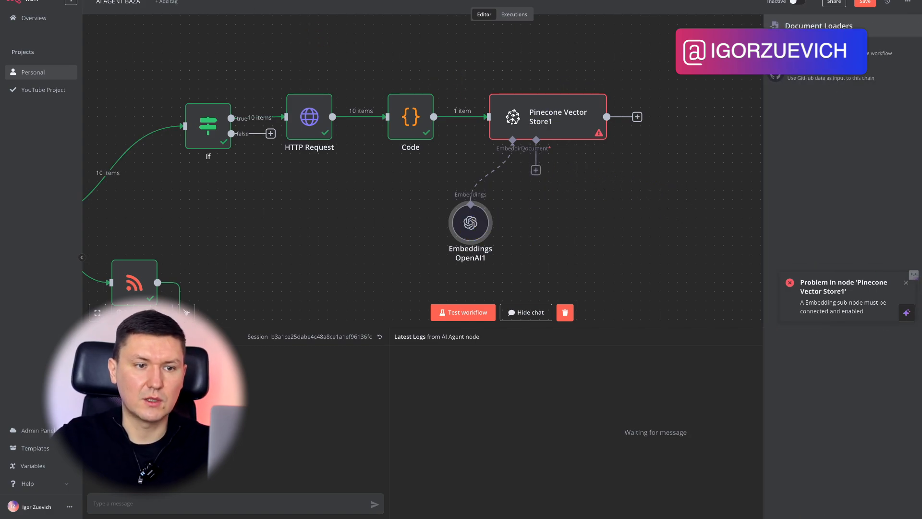
{"action": "left_click", "coordinate": [816, 51]}
{"action": "left_click", "coordinate": [486, 144]}
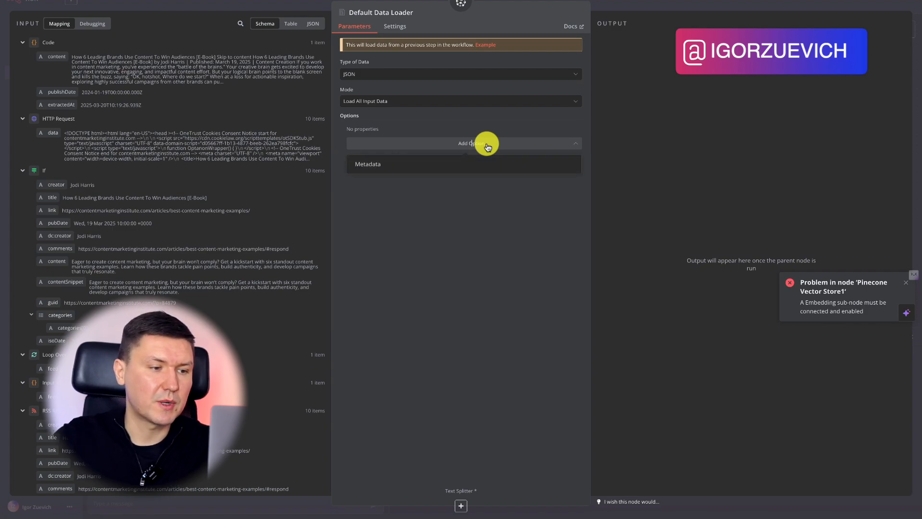
{"action": "left_click", "coordinate": [387, 166]}
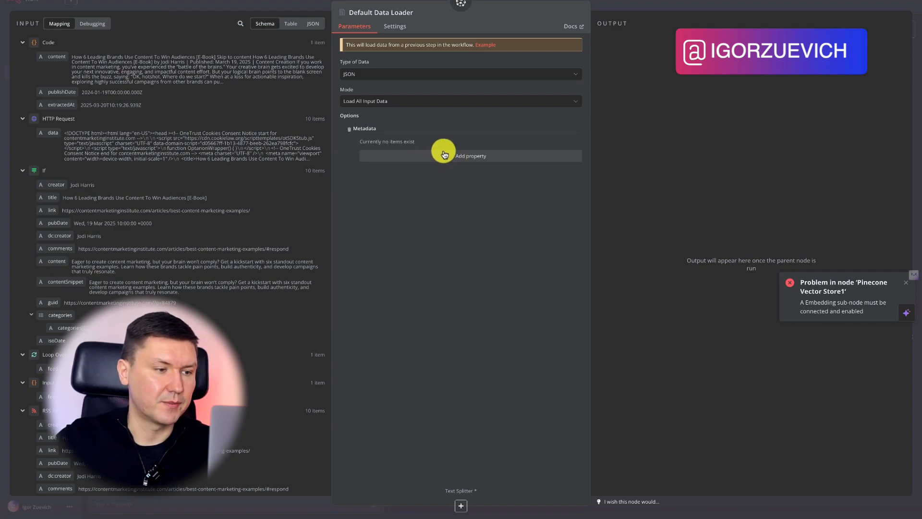
{"action": "left_click", "coordinate": [475, 161]}
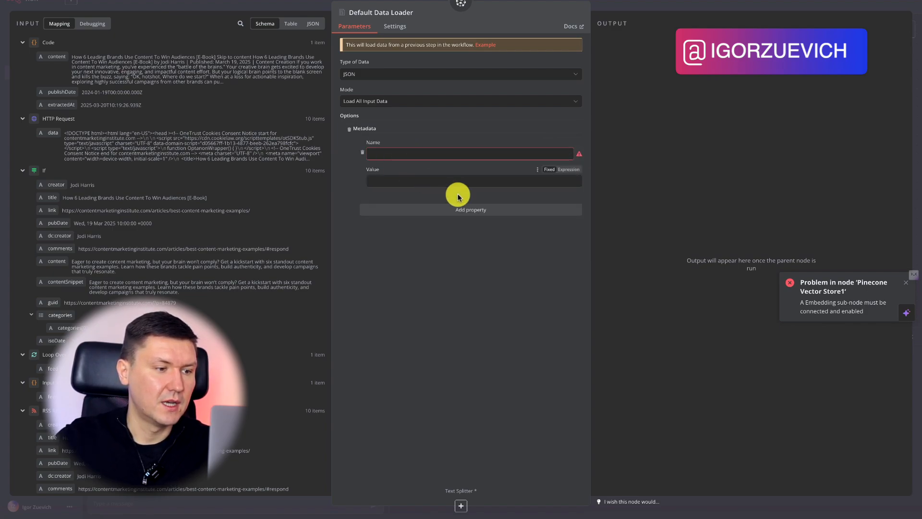
{"action": "left_click", "coordinate": [465, 212]}
{"action": "left_click", "coordinate": [468, 281]}
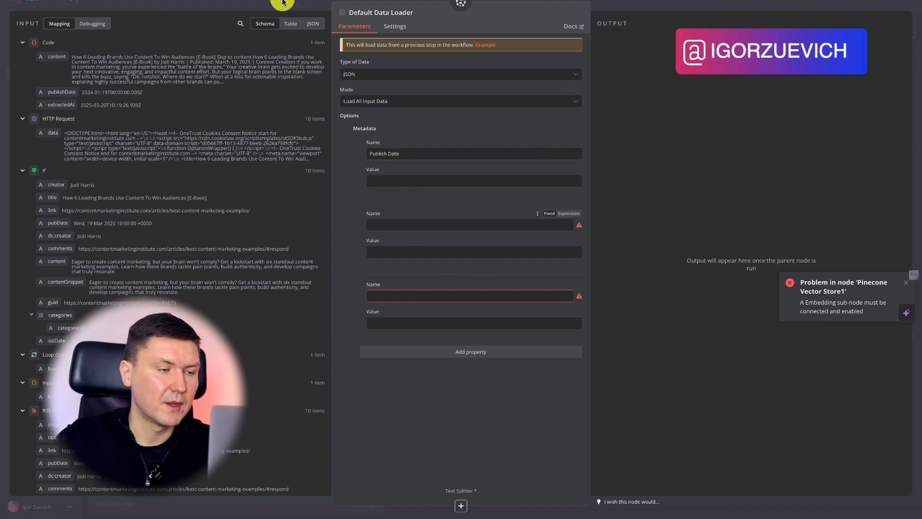
{"action": "type", "text": "Extraction Date"}
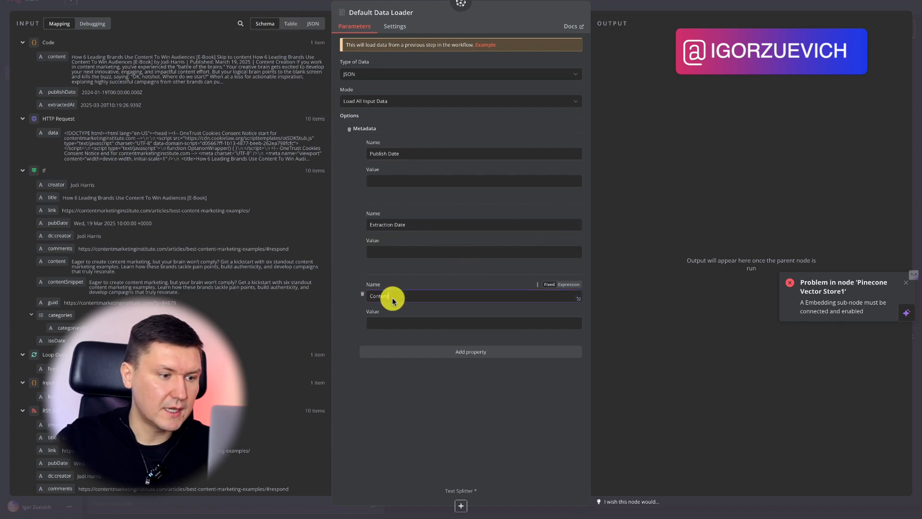
{"action": "left_click", "coordinate": [416, 274]}
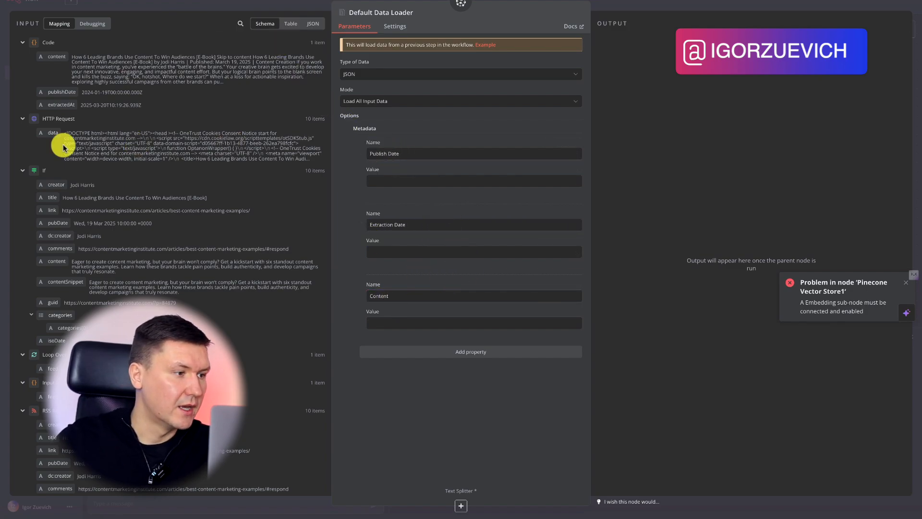
Map the Code node's publishDate, extractedAt and content fields to the Publish Date, Extraction Date and Content metadata values
{"action": "left_click_drag", "start_coordinate": [54, 91], "coordinate": [379, 181]}
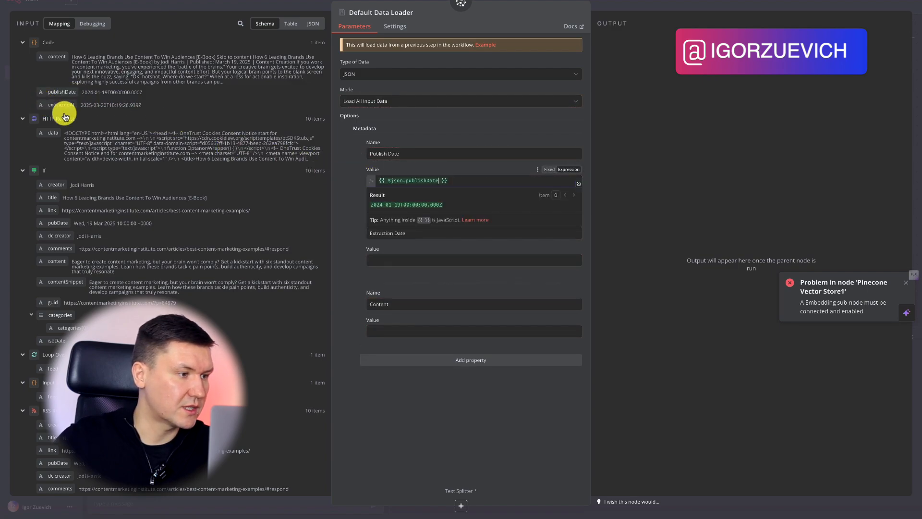
{"action": "left_click_drag", "start_coordinate": [54, 106], "coordinate": [389, 261]}
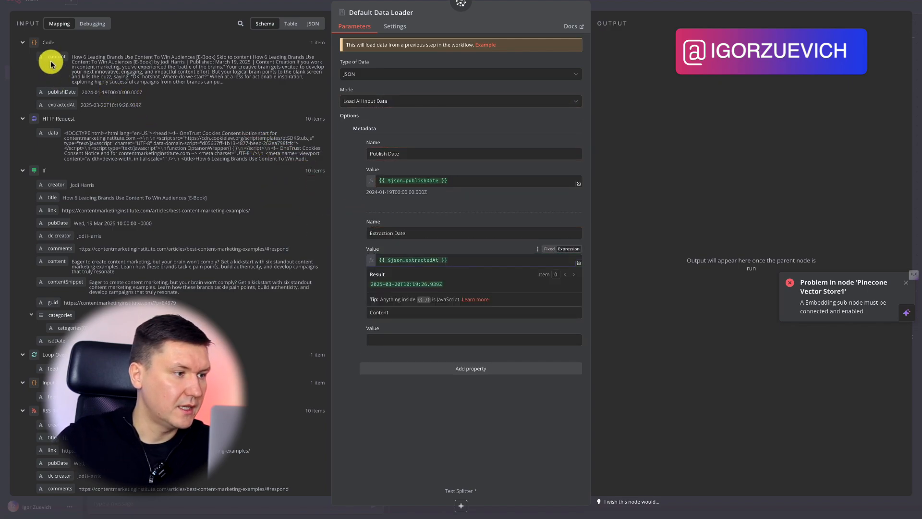
{"action": "left_click_drag", "start_coordinate": [50, 58], "coordinate": [406, 338]}
{"action": "left_click", "coordinate": [456, 441]}
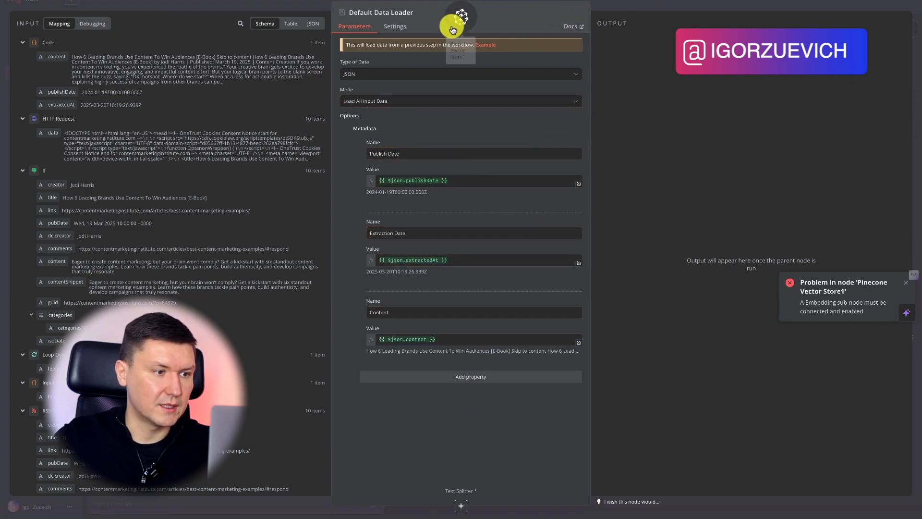
{"action": "left_click", "coordinate": [611, 3]}
{"action": "scroll", "coordinate": [693, 222], "scroll_direction": "down", "scroll_amount": 3}
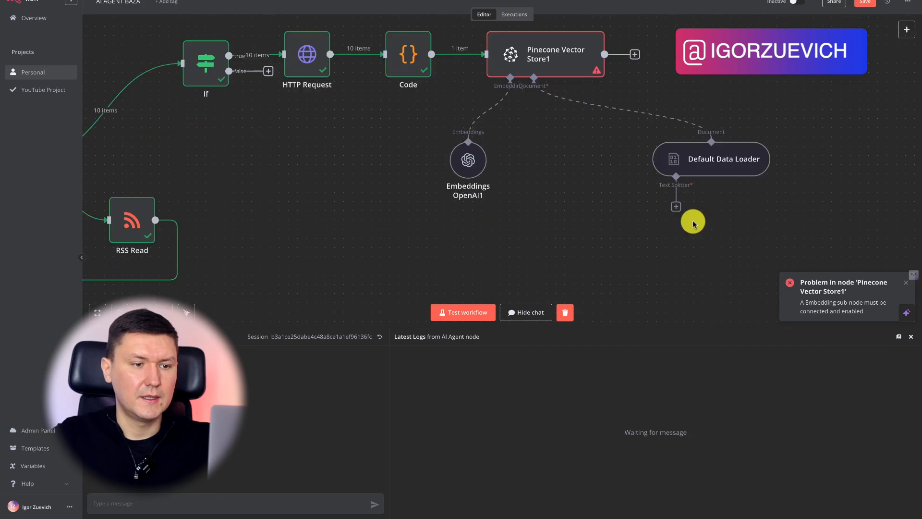
Attach a Character Text Splitter to the Default Data Loader with its default settings and save the workflow
{"action": "left_click", "coordinate": [676, 208]}
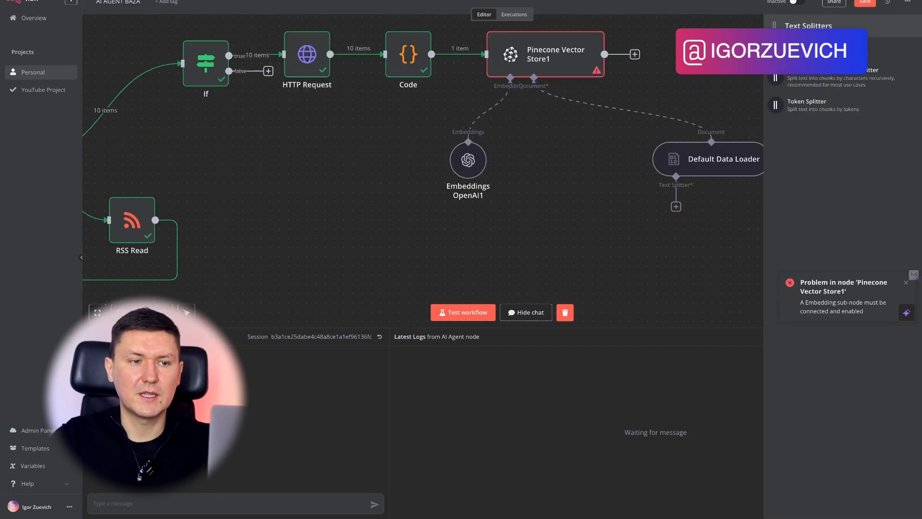
{"action": "left_click", "coordinate": [819, 50]}
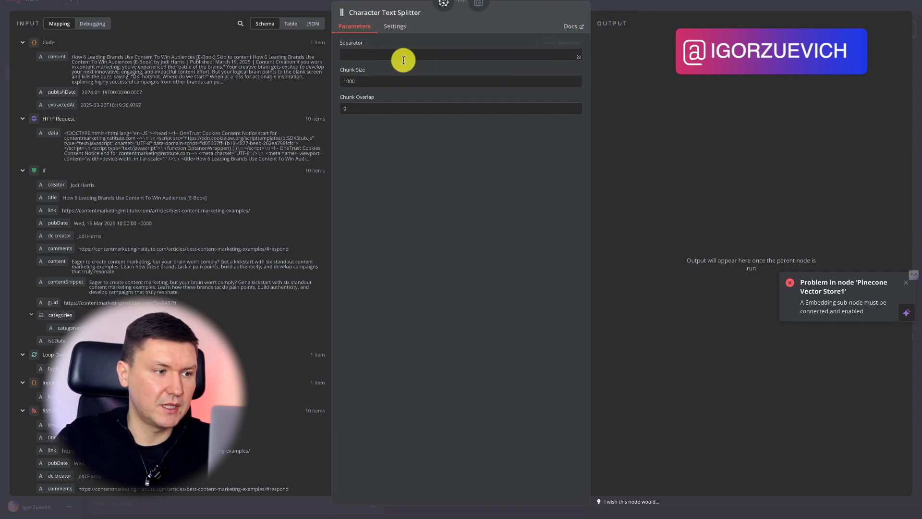
{"action": "left_click", "coordinate": [645, 3]}
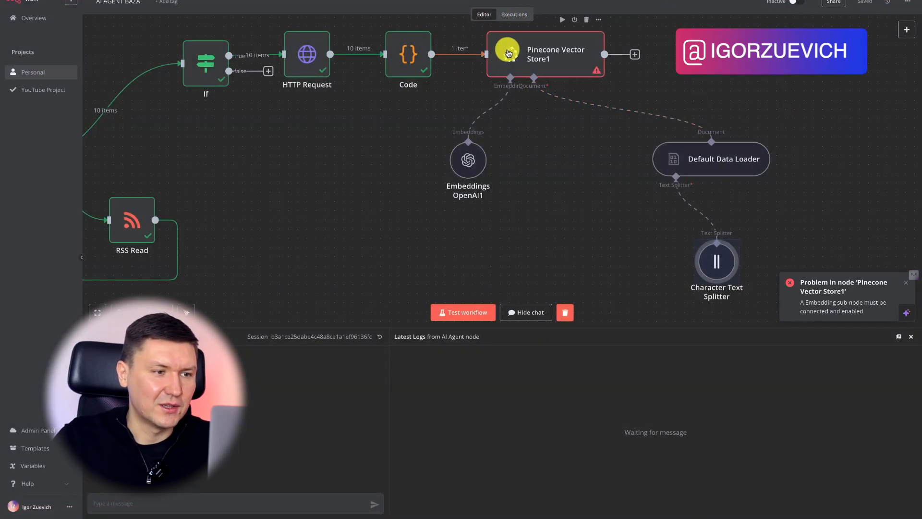
Run the Pinecone Vector Store1 node to insert the article documents into the bazamark index
{"action": "scroll", "coordinate": [524, 50], "scroll_direction": "up", "scroll_amount": 2}
{"action": "left_click", "coordinate": [543, 53]}
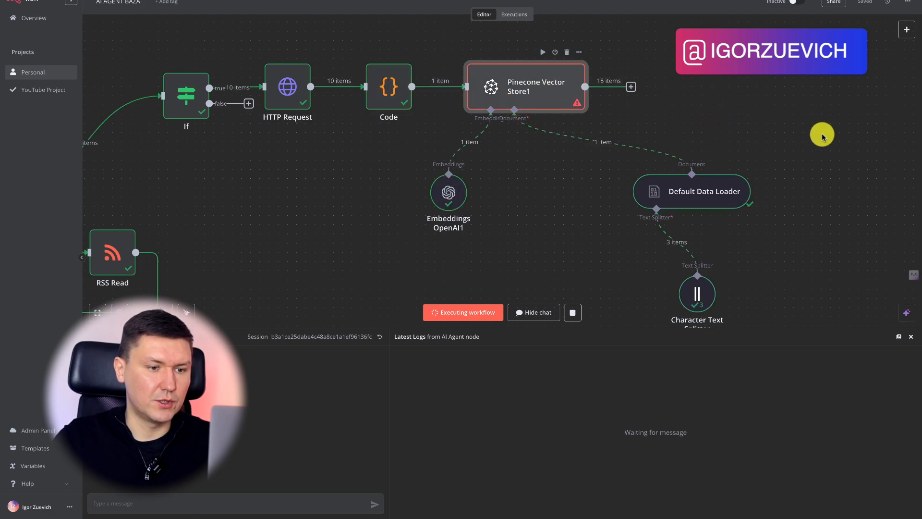
{"action": "scroll", "coordinate": [822, 138], "scroll_direction": "down", "scroll_amount": 1}
{"action": "scroll", "coordinate": [822, 137], "scroll_direction": "down", "scroll_amount": 3}
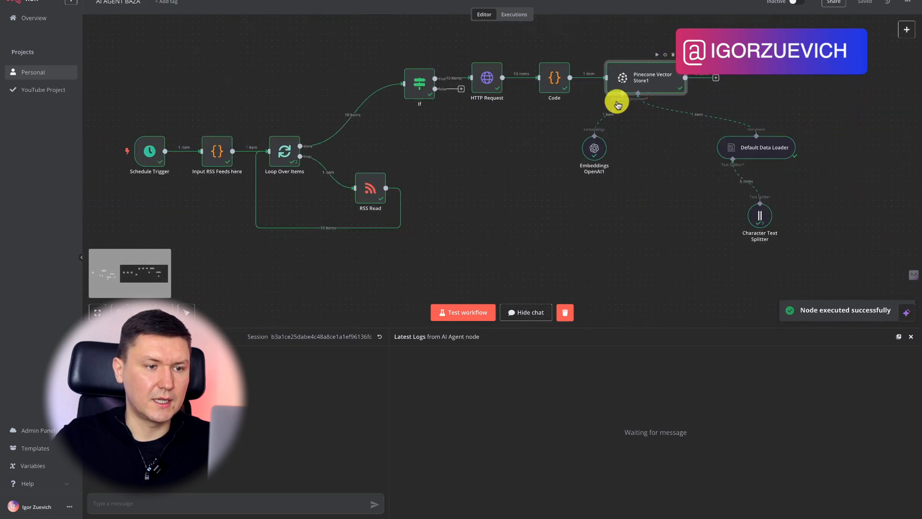
Switch to Pinecone and examine the bazamark index's records, their metadata fields and its namespaces
{"action": "left_click", "coordinate": [358, 1]}
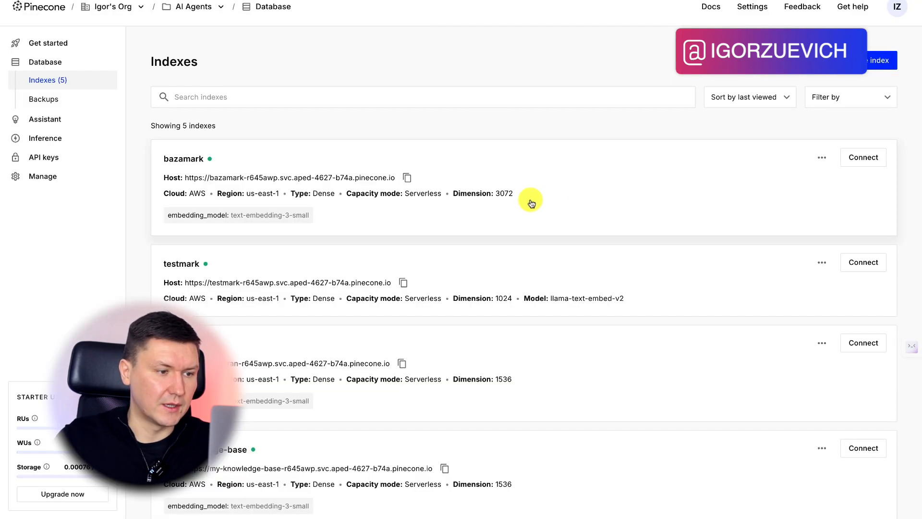
{"action": "left_click", "coordinate": [185, 158]}
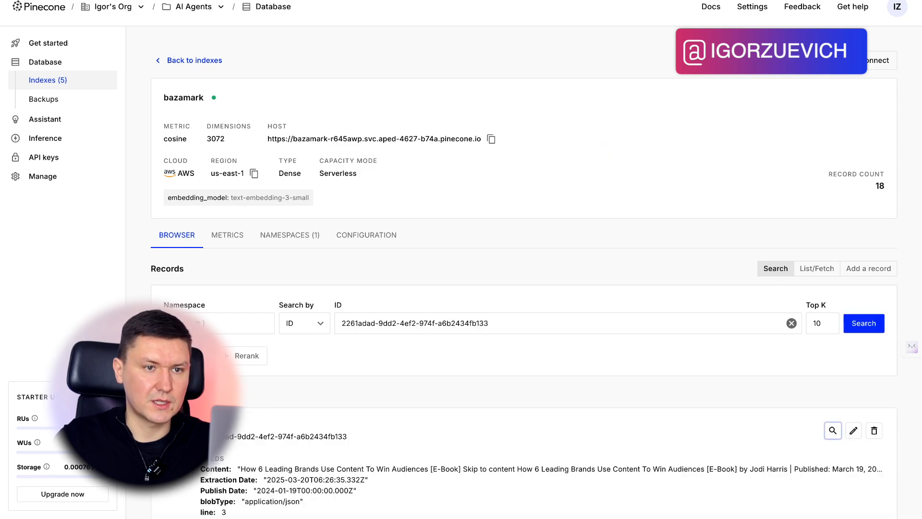
{"action": "scroll", "coordinate": [348, 301], "scroll_direction": "down", "scroll_amount": 5}
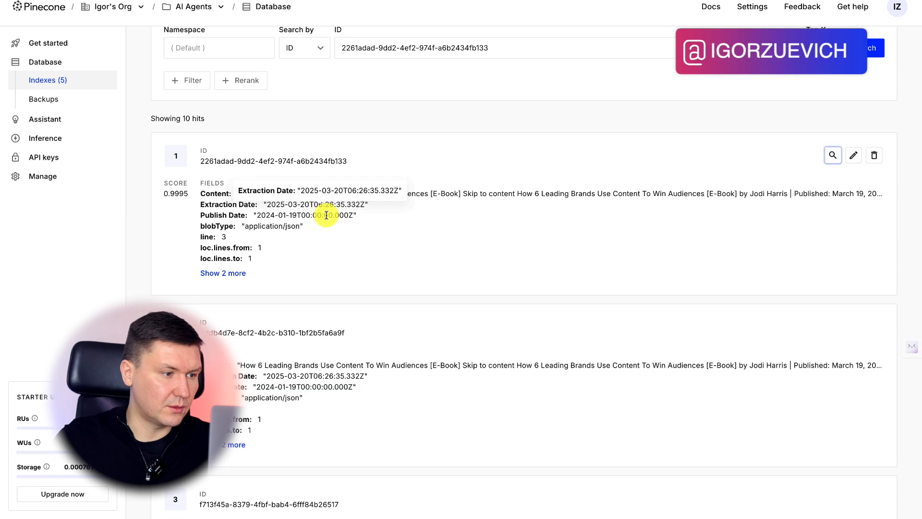
{"action": "scroll", "coordinate": [289, 303], "scroll_direction": "down", "scroll_amount": 2}
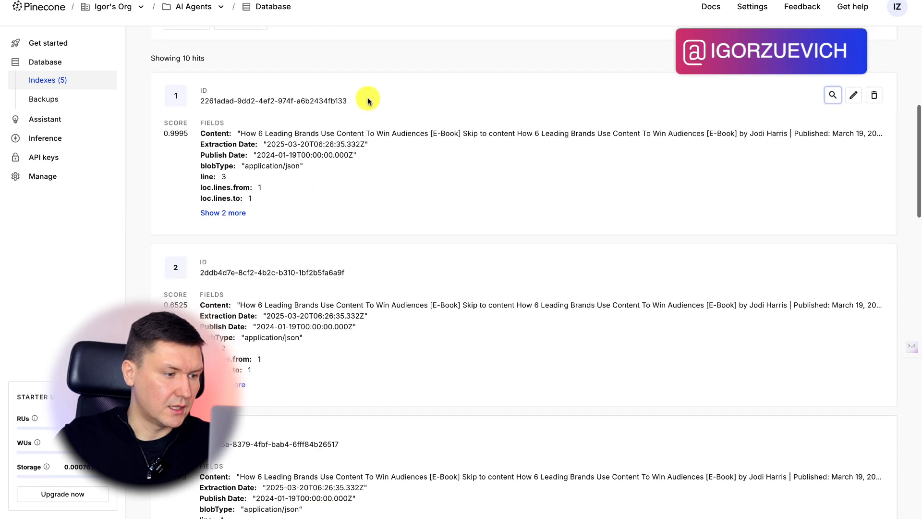
{"action": "scroll", "coordinate": [319, 210], "scroll_direction": "down", "scroll_amount": 20}
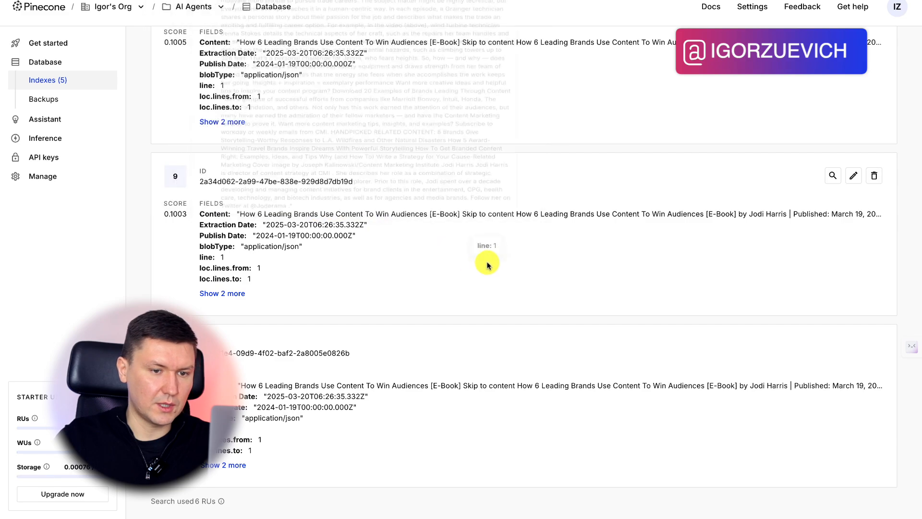
{"action": "scroll", "coordinate": [606, 288], "scroll_direction": "up", "scroll_amount": 20}
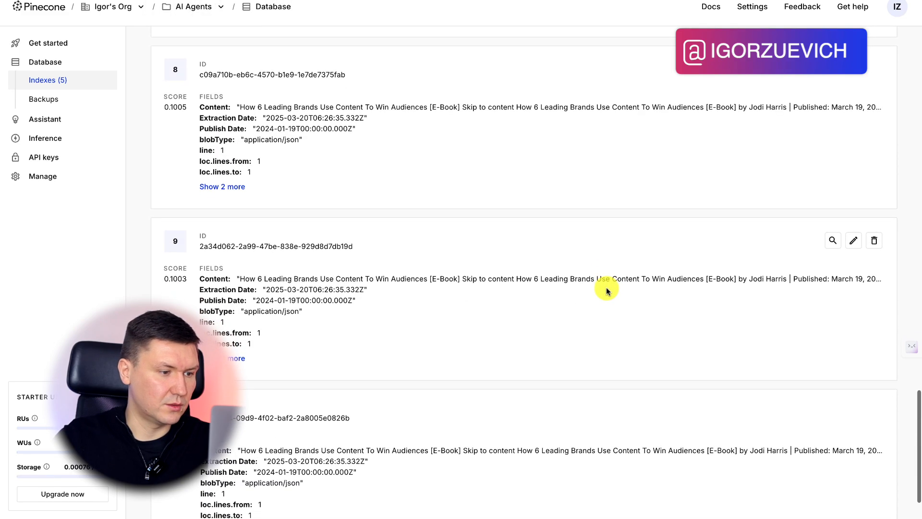
{"action": "scroll", "coordinate": [606, 288], "scroll_direction": "down", "scroll_amount": 3}
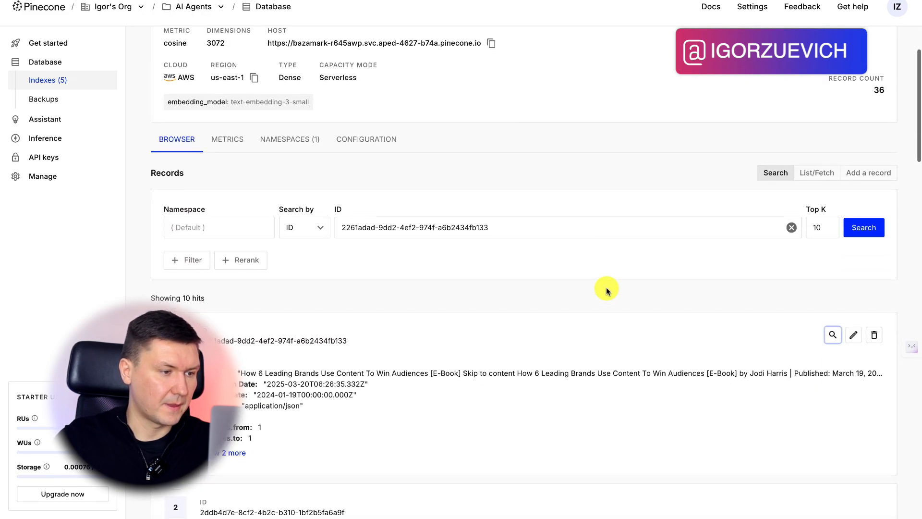
{"action": "left_click", "coordinate": [276, 113]}
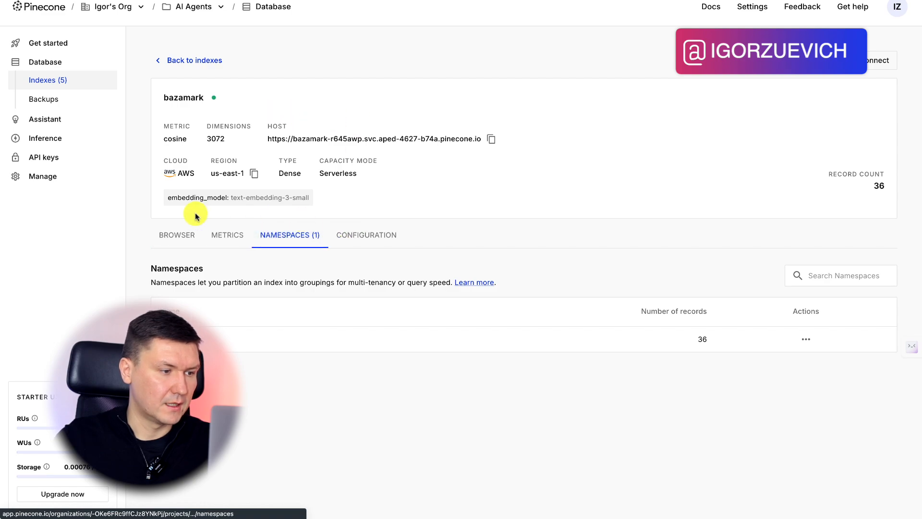
{"action": "left_click", "coordinate": [182, 235]}
{"action": "scroll", "coordinate": [362, 303], "scroll_direction": "down", "scroll_amount": 5}
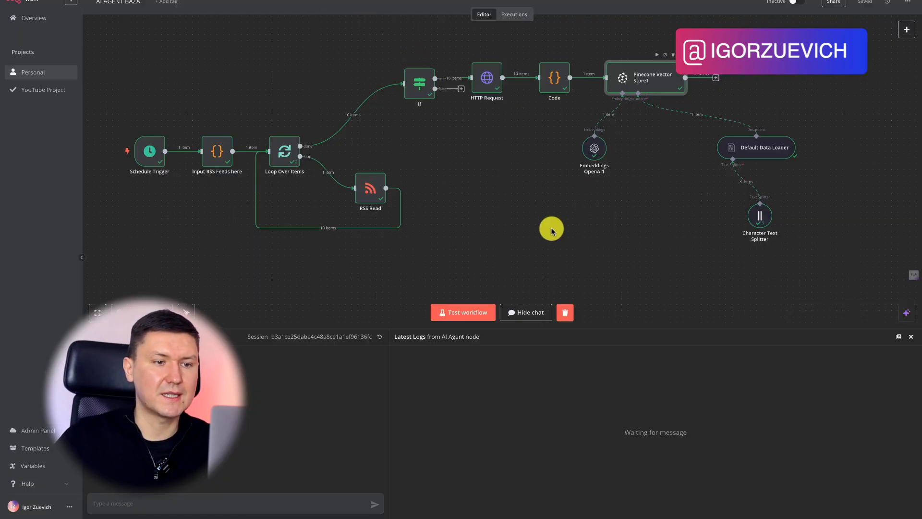
Switch to n8n and give the agent's vector store question tool the description "Contains data on marketing" and the data name marketing
{"action": "scroll", "coordinate": [552, 229], "scroll_direction": "down", "scroll_amount": 5}
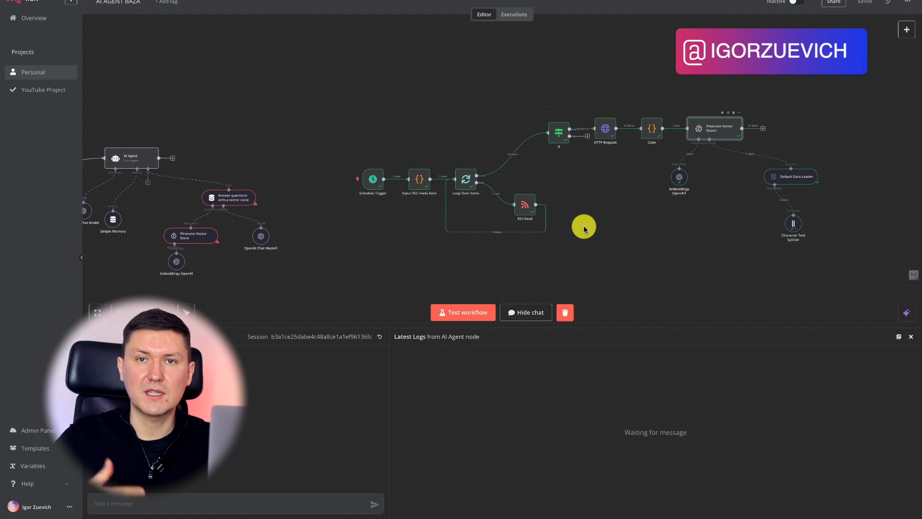
{"action": "scroll", "coordinate": [584, 229], "scroll_direction": "left", "scroll_amount": 10}
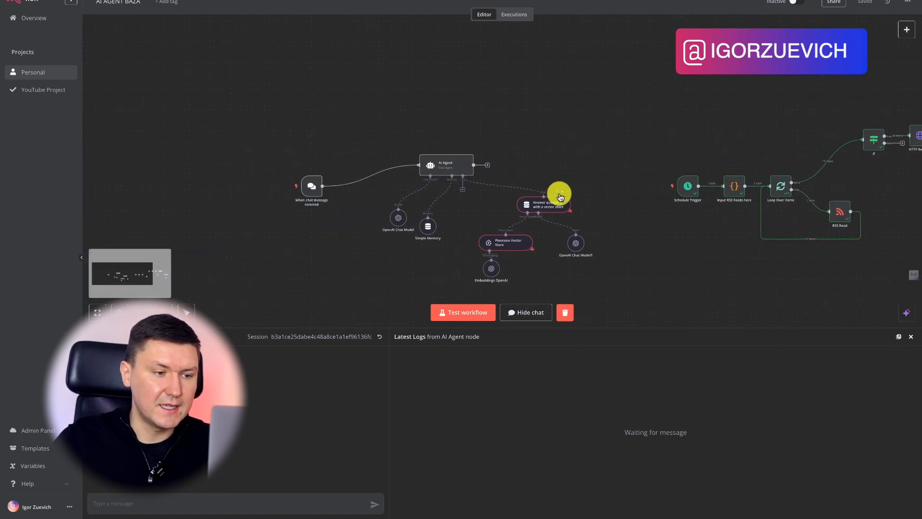
{"action": "scroll", "coordinate": [558, 191], "scroll_direction": "down", "scroll_amount": 1}
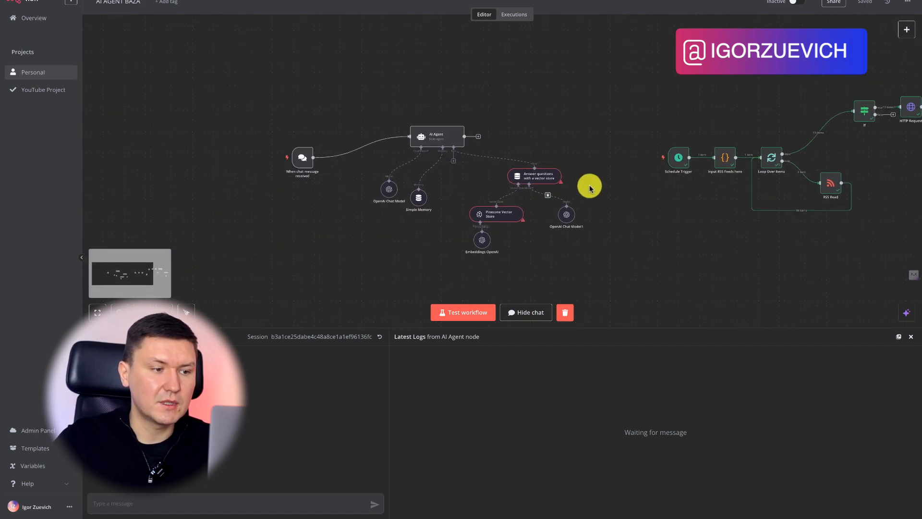
{"action": "double_click", "coordinate": [542, 179]}
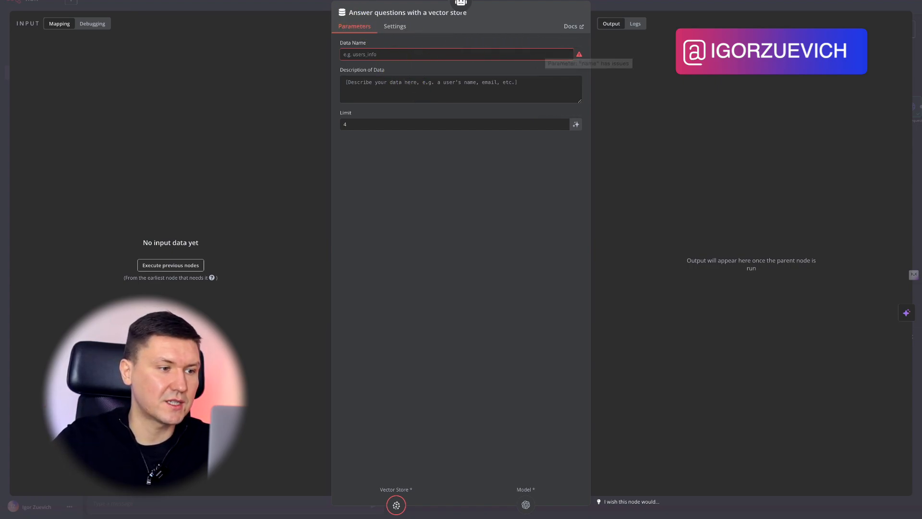
{"action": "type", "text": "Contains data on marketing"}
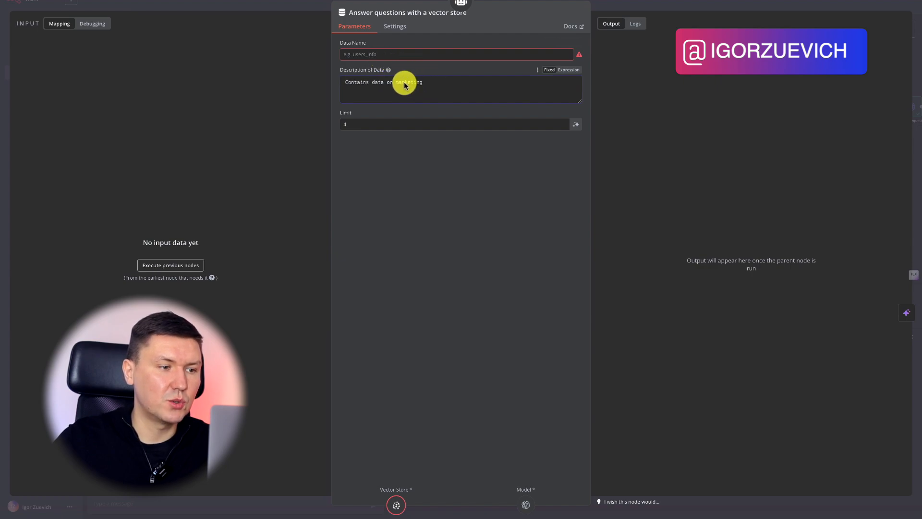
{"action": "key", "text": "ctrl+c"}
{"action": "left_click", "coordinate": [370, 53]}
{"action": "key", "text": "ctrl+v"}
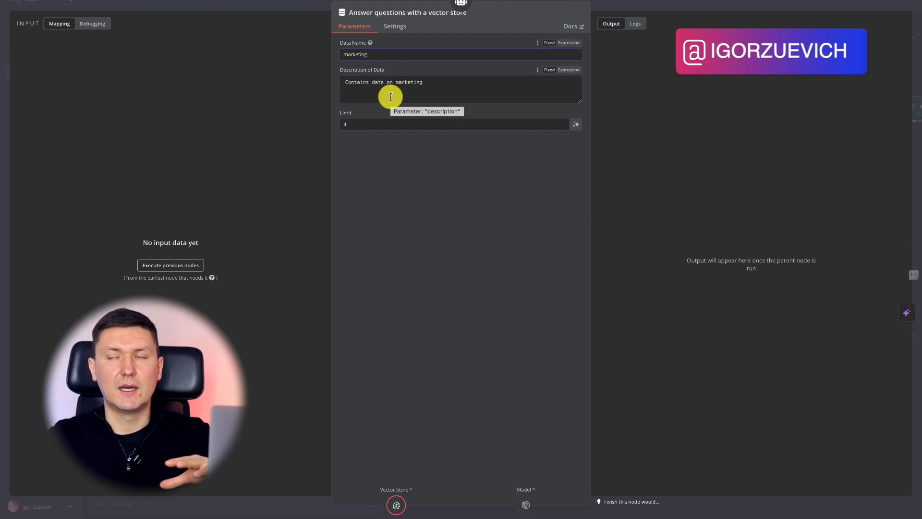
{"action": "left_click", "coordinate": [613, 6]}
Set the index of the agent's Pinecone Vector Store node to bazamark and save the workflow
{"action": "scroll", "coordinate": [534, 154], "scroll_direction": "down", "scroll_amount": 1}
{"action": "scroll", "coordinate": [534, 154], "scroll_direction": "down", "scroll_amount": 1}
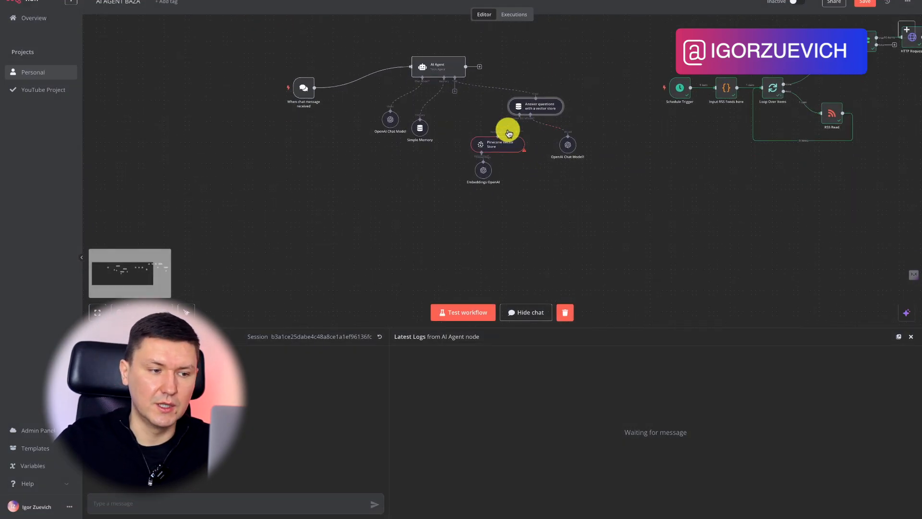
{"action": "double_click", "coordinate": [506, 145]}
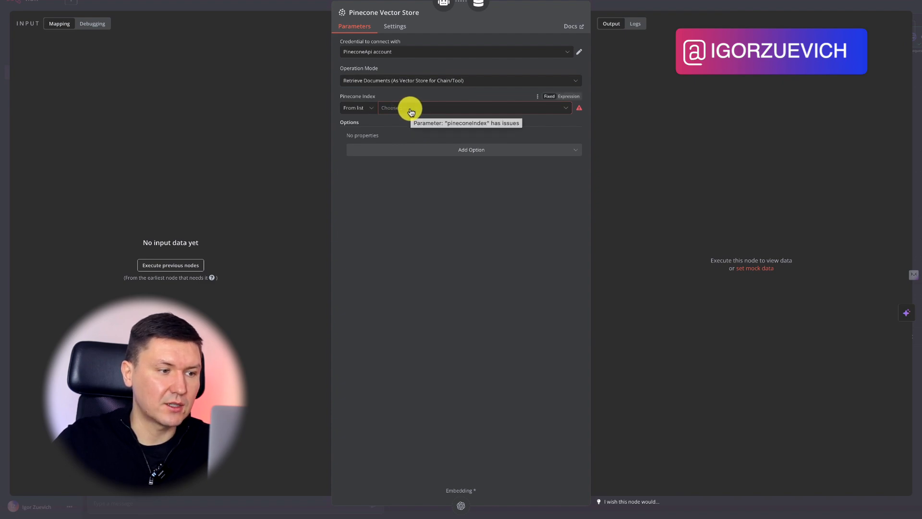
{"action": "left_click", "coordinate": [411, 109]}
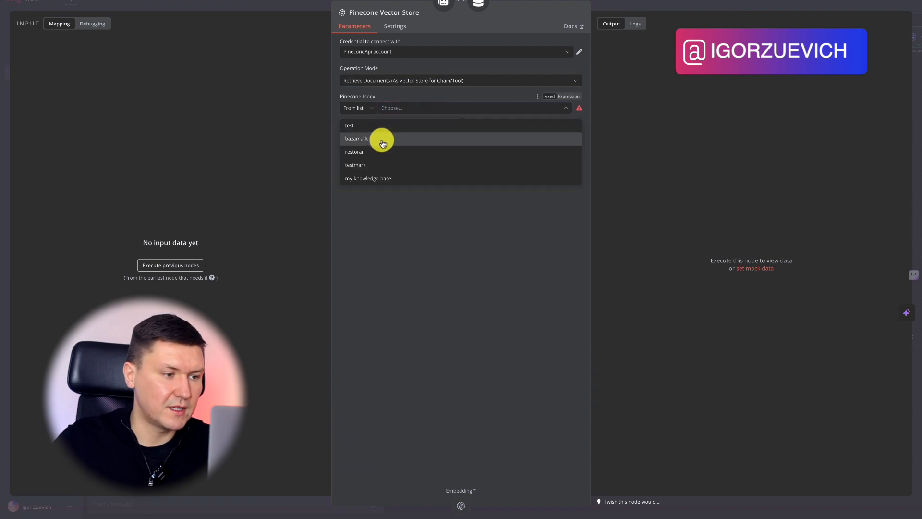
{"action": "left_click", "coordinate": [376, 142]}
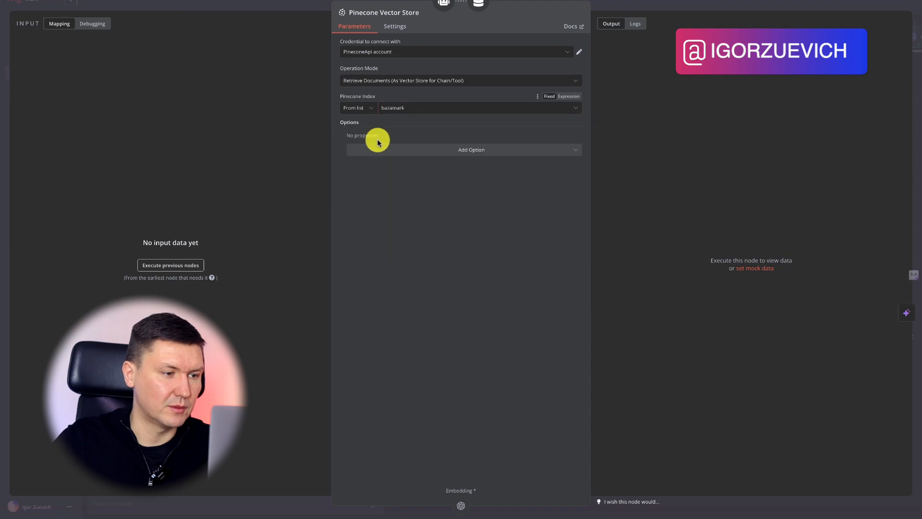
{"action": "key", "text": "Escape"}
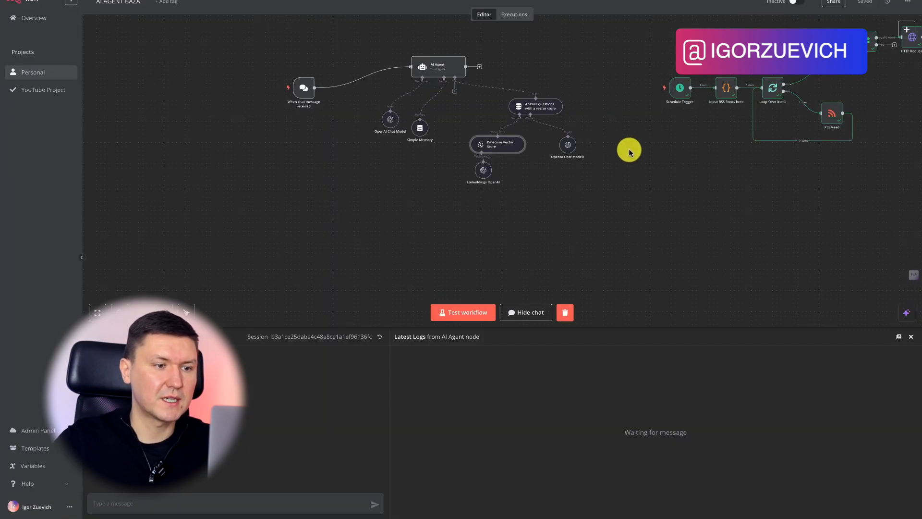
Test the agent by sending the chat message "Расскажи какой-нибудь кейс по маркетингу."
{"action": "scroll", "coordinate": [629, 150], "scroll_direction": "up", "scroll_amount": 1}
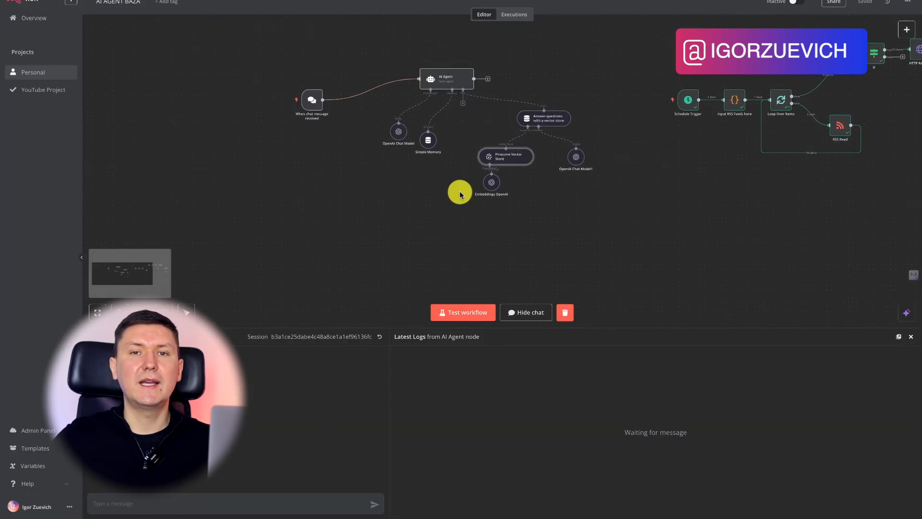
{"action": "scroll", "coordinate": [460, 195], "scroll_direction": "right", "scroll_amount": 4}
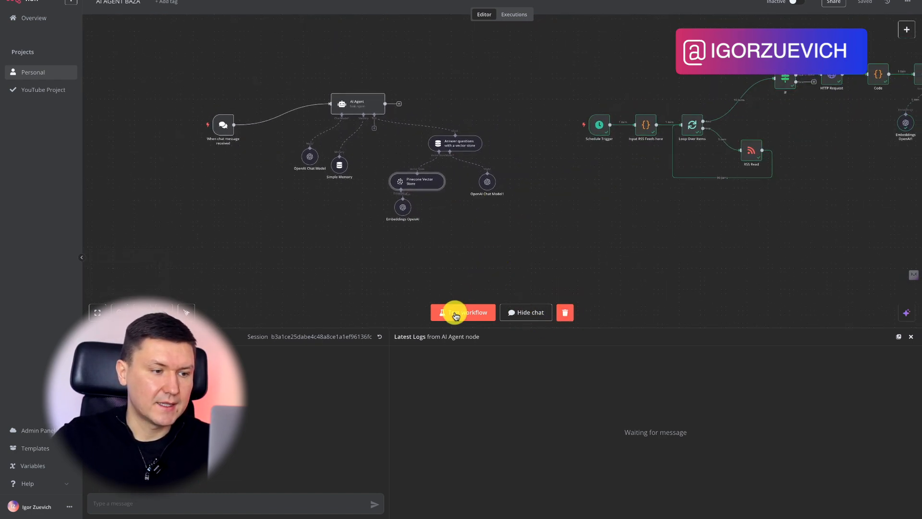
{"action": "left_click", "coordinate": [138, 508]}
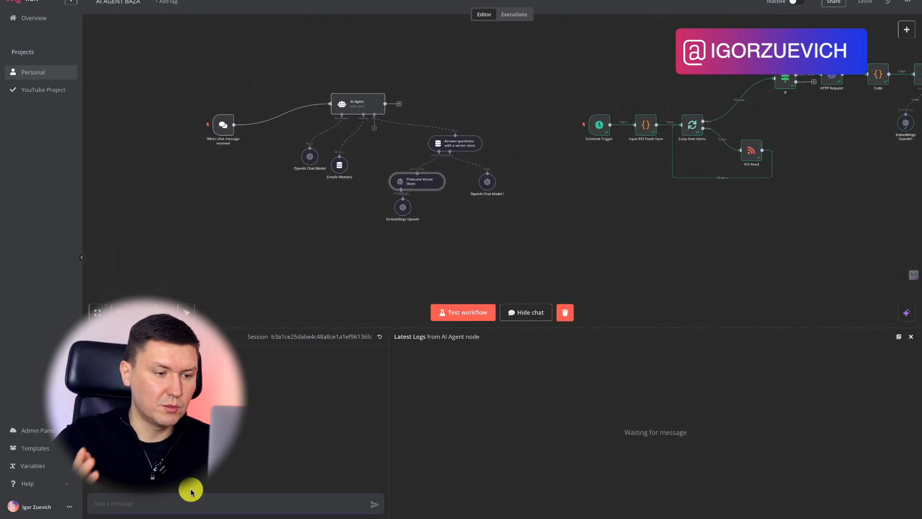
{"action": "key", "text": "ctrl+v"}
{"action": "key", "text": "Return"}
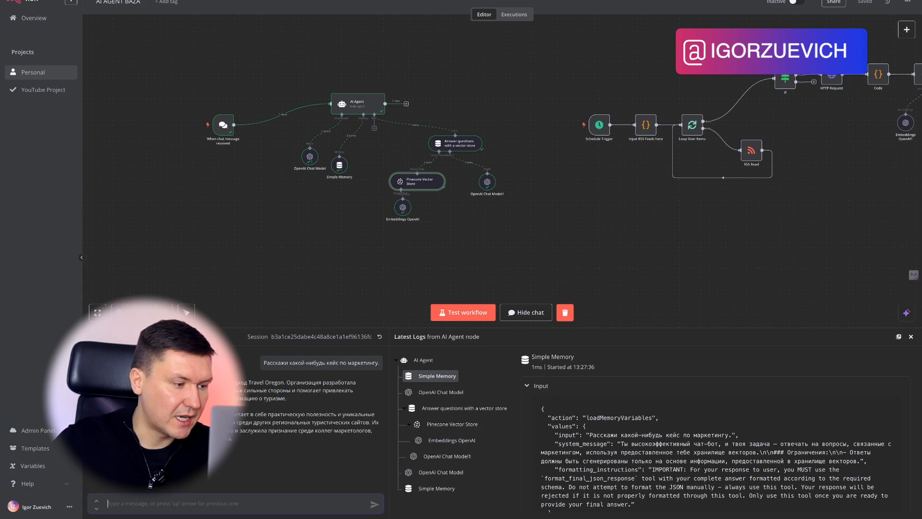
Review the scheduled branch's Pinecone Vector Store1 settings and the Default Data Loader's metadata mappings
{"action": "scroll", "coordinate": [692, 240], "scroll_direction": "right", "scroll_amount": 5}
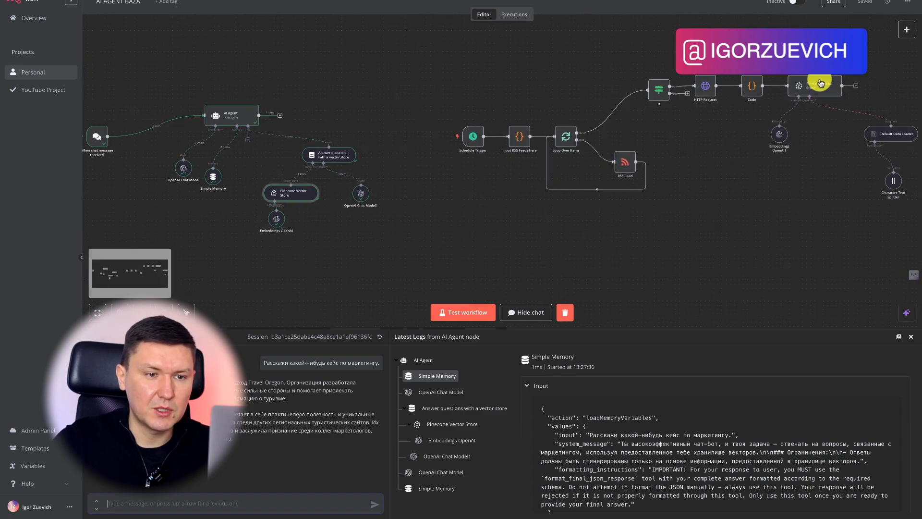
{"action": "double_click", "coordinate": [818, 83]}
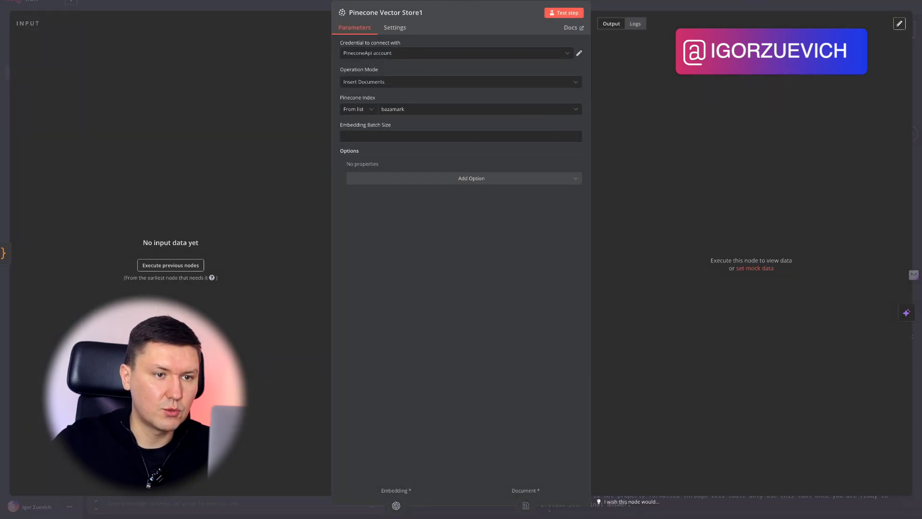
{"action": "key", "text": "Escape"}
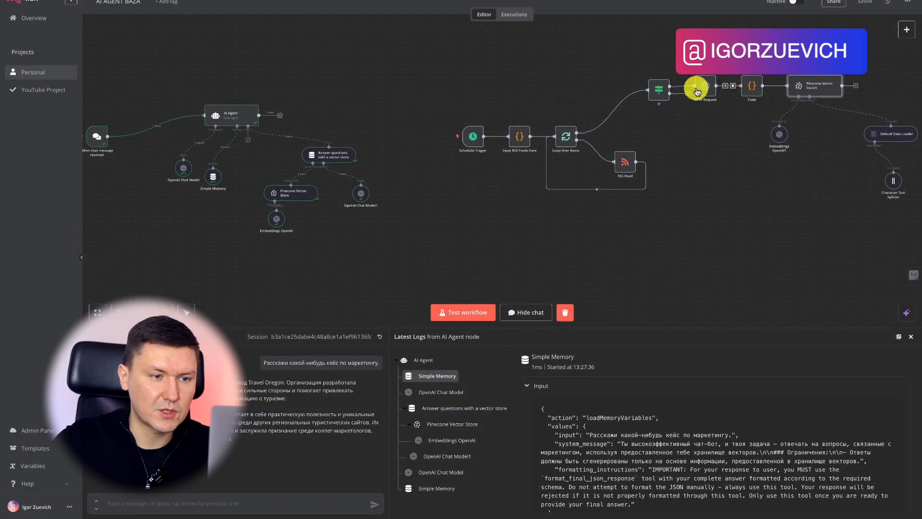
{"action": "double_click", "coordinate": [665, 107]}
{"action": "scroll", "coordinate": [745, 129], "scroll_direction": "right", "scroll_amount": 3}
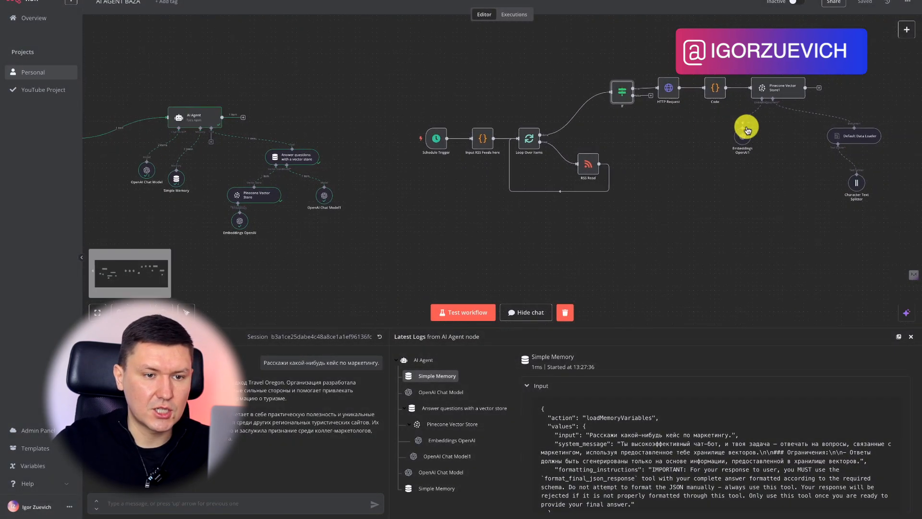
{"action": "double_click", "coordinate": [850, 139]}
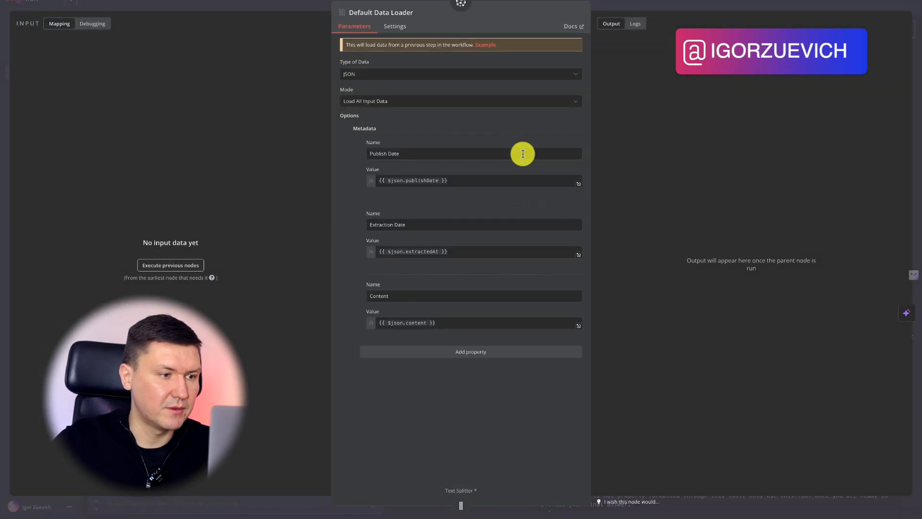
{"action": "left_click", "coordinate": [673, 5]}
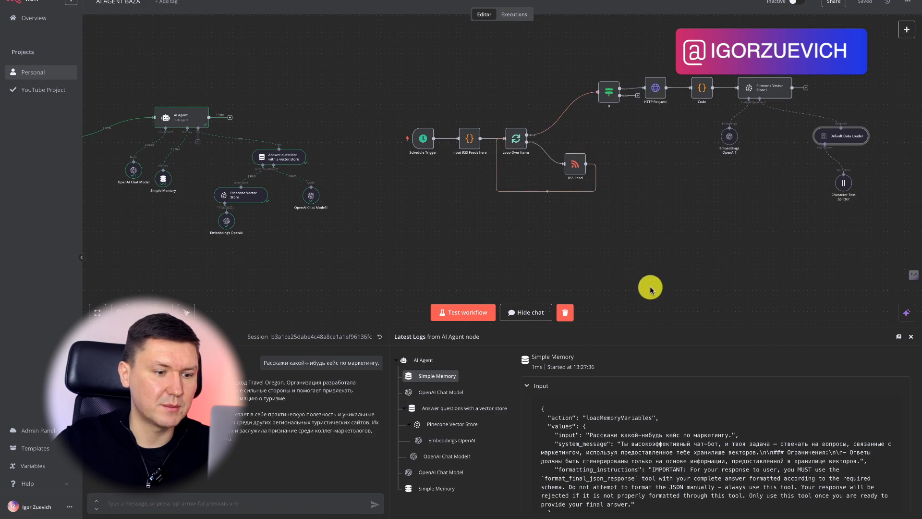
Examine the agent run's logs for the Pinecone Vector Store, Embeddings OpenAI, vector store question tool and both OpenAI chat models
{"action": "scroll", "coordinate": [648, 288], "scroll_direction": "down", "scroll_amount": 3}
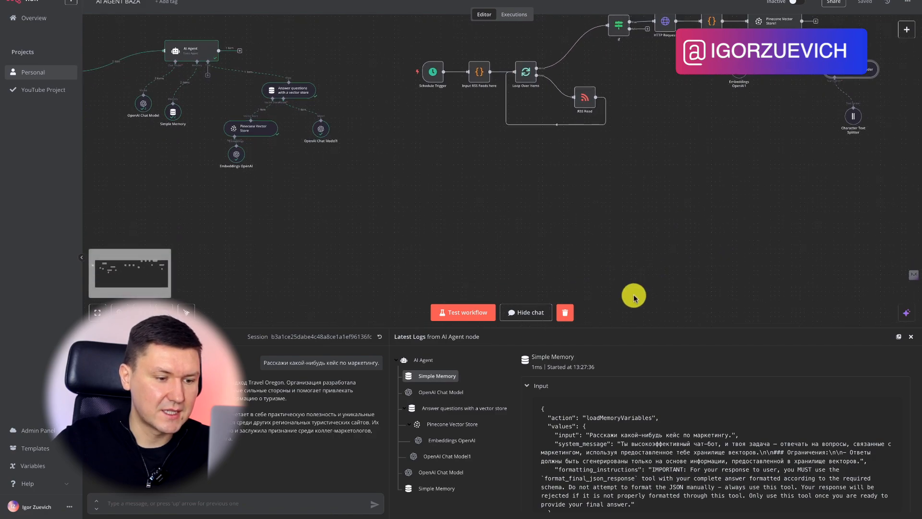
{"action": "left_click", "coordinate": [441, 429]}
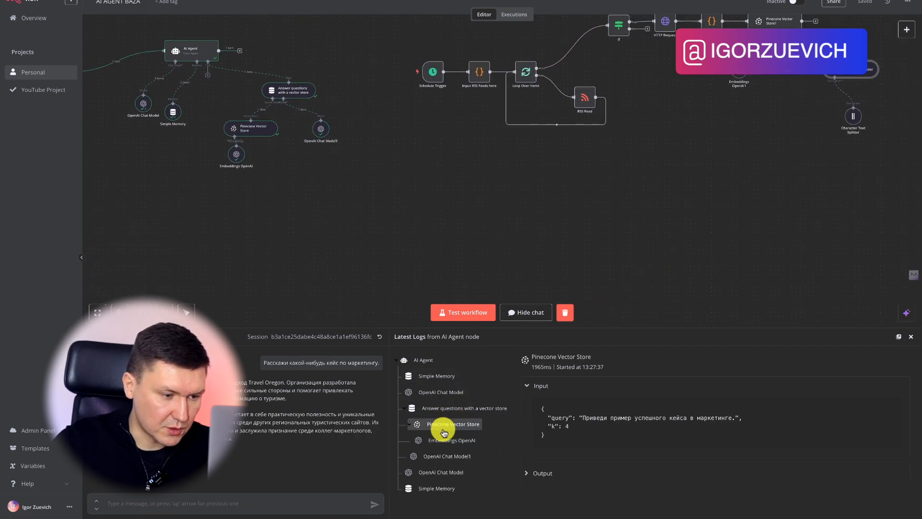
{"action": "left_click", "coordinate": [441, 442]}
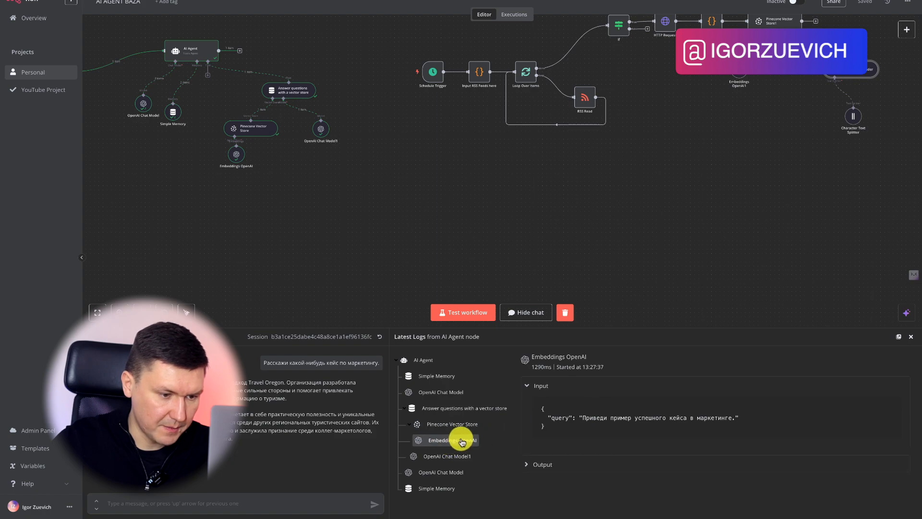
{"action": "left_click", "coordinate": [452, 459]}
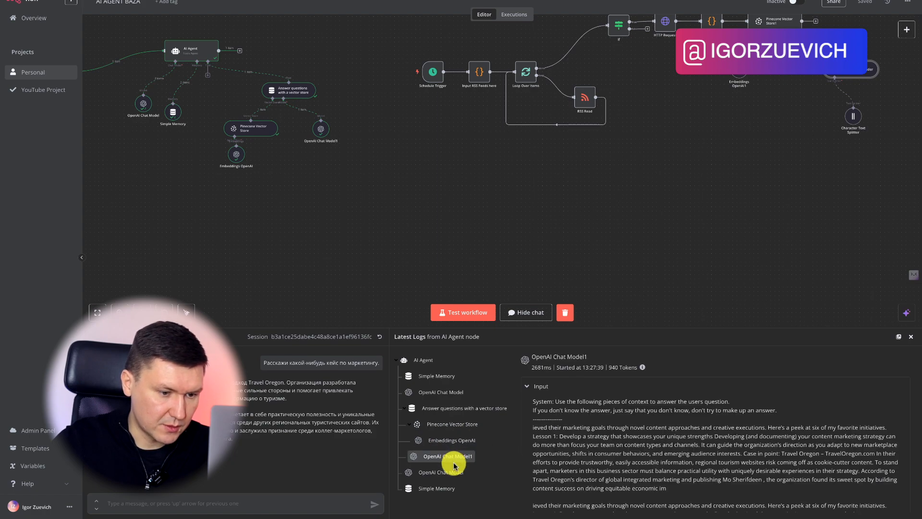
{"action": "scroll", "coordinate": [641, 416], "scroll_direction": "down", "scroll_amount": 4}
{"action": "scroll", "coordinate": [641, 416], "scroll_direction": "down", "scroll_amount": 2}
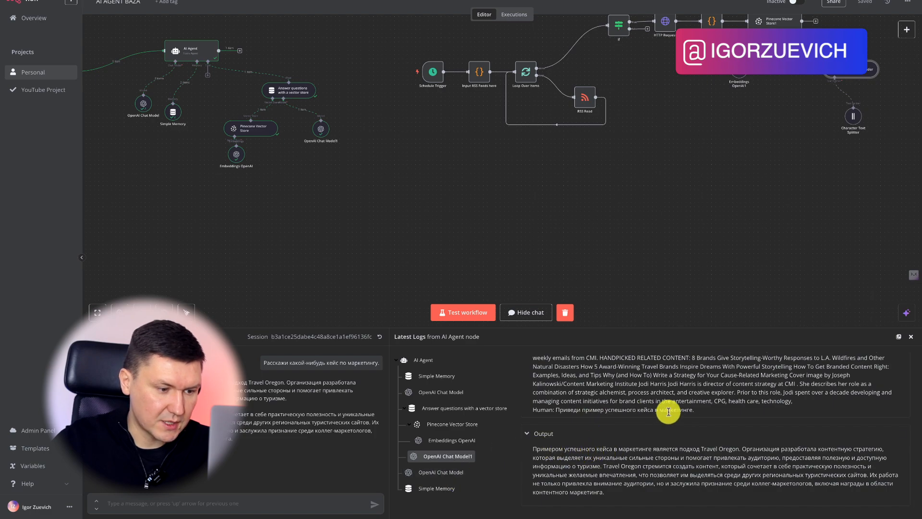
{"action": "scroll", "coordinate": [668, 412], "scroll_direction": "up", "scroll_amount": 2}
{"action": "scroll", "coordinate": [630, 428], "scroll_direction": "up", "scroll_amount": 3}
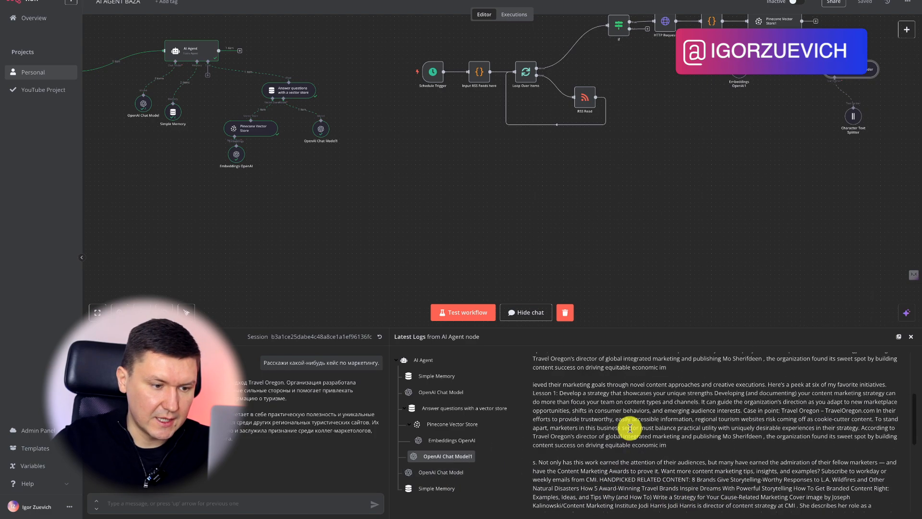
{"action": "scroll", "coordinate": [634, 408], "scroll_direction": "down", "scroll_amount": 3}
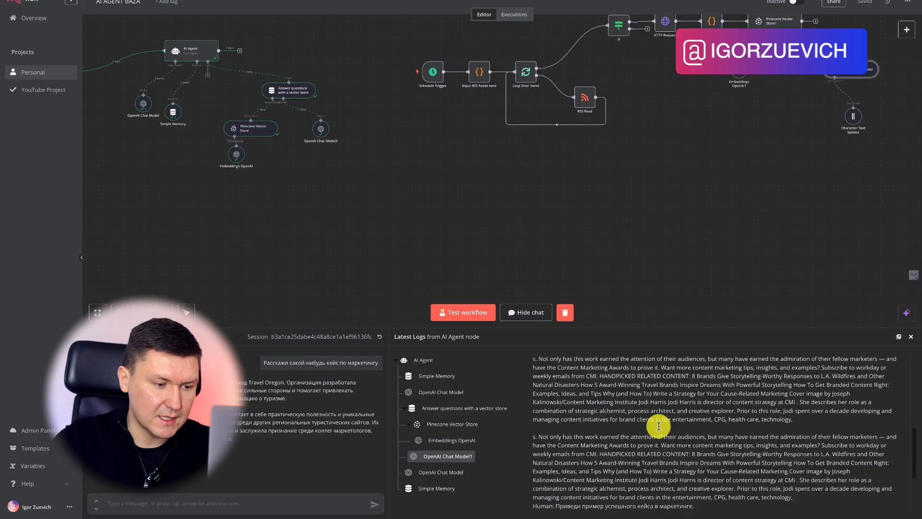
{"action": "left_click", "coordinate": [445, 424]}
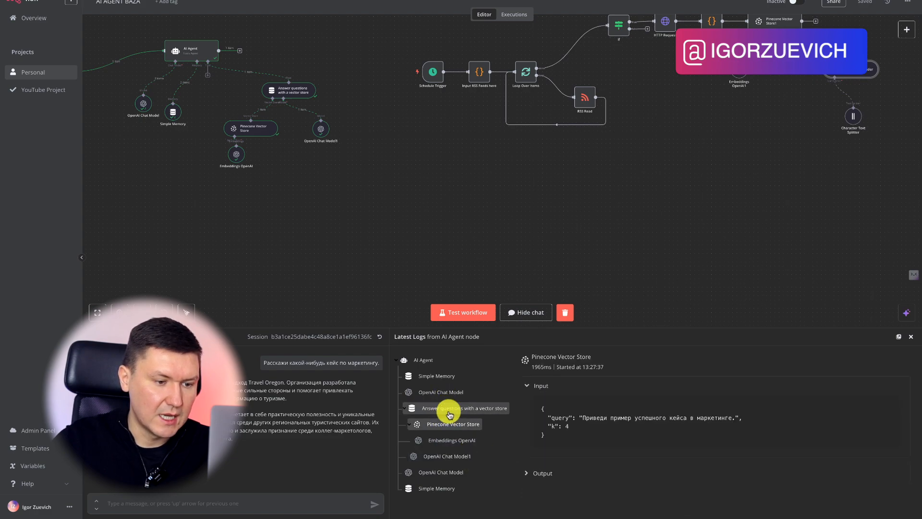
{"action": "left_click", "coordinate": [449, 410]}
{"action": "left_click", "coordinate": [438, 392]}
{"action": "scroll", "coordinate": [654, 130], "scroll_direction": "up", "scroll_amount": 3}
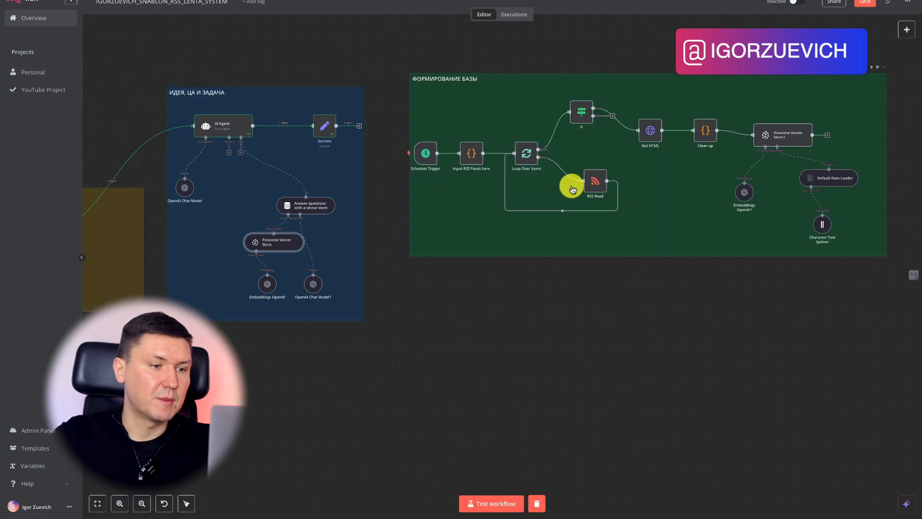
Look over the RSS_LENTA_SYSTEM template's start, agent and database-building sections alongside the Главный AI Ассистент workflow
{"action": "scroll", "coordinate": [570, 186], "scroll_direction": "left", "scroll_amount": 10}
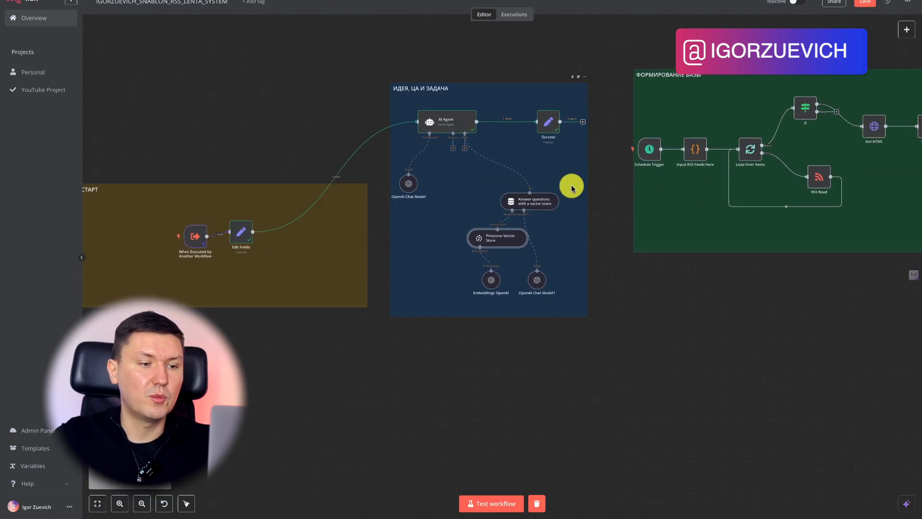
{"action": "scroll", "coordinate": [572, 187], "scroll_direction": "right", "scroll_amount": 3}
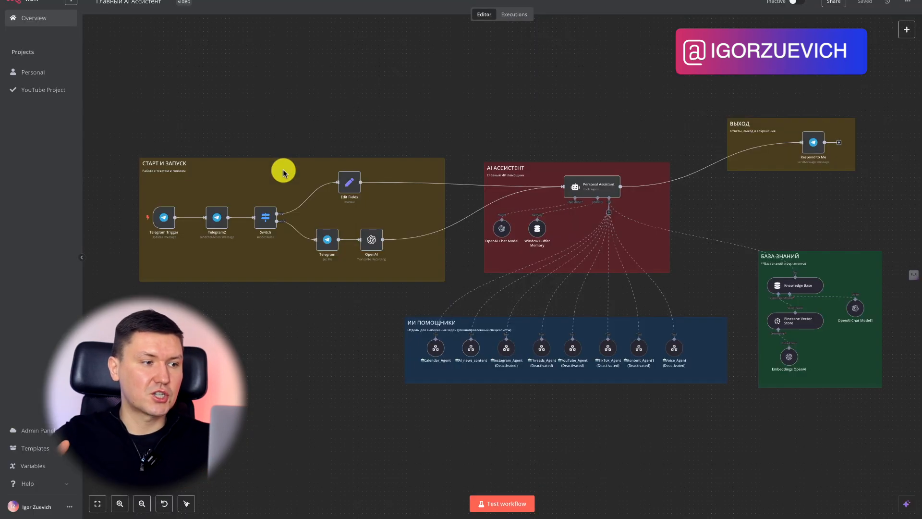
{"action": "scroll", "coordinate": [519, 177], "scroll_direction": "right", "scroll_amount": 3}
{"action": "scroll", "coordinate": [519, 177], "scroll_direction": "down", "scroll_amount": 1}
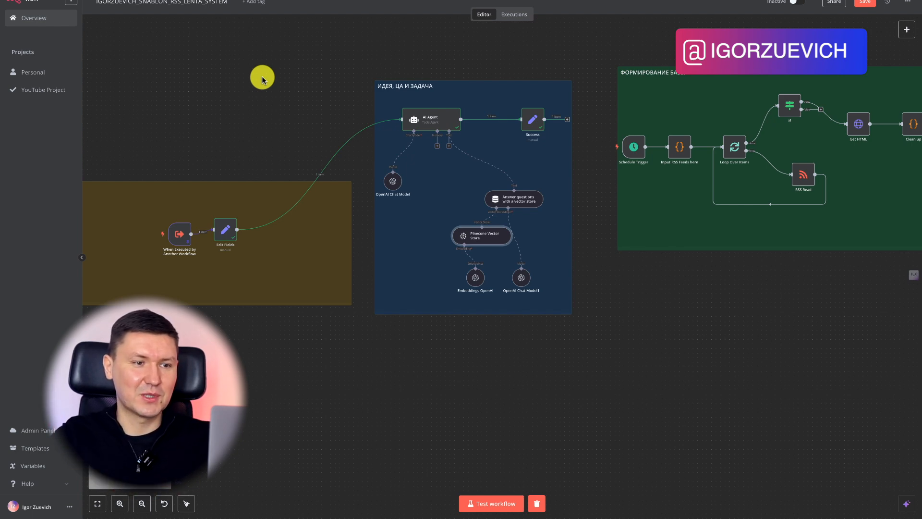
{"action": "scroll", "coordinate": [344, 73], "scroll_direction": "right", "scroll_amount": 2}
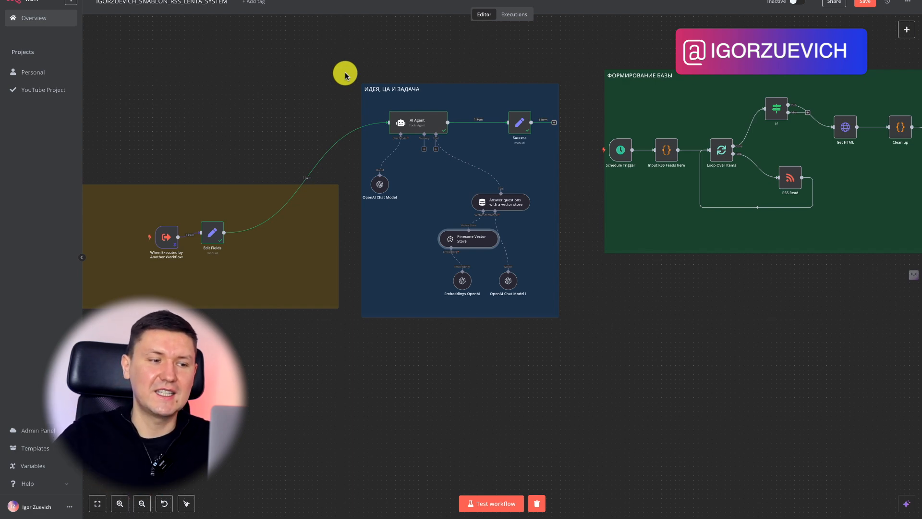
{"action": "scroll", "coordinate": [344, 72], "scroll_direction": "down", "scroll_amount": 3}
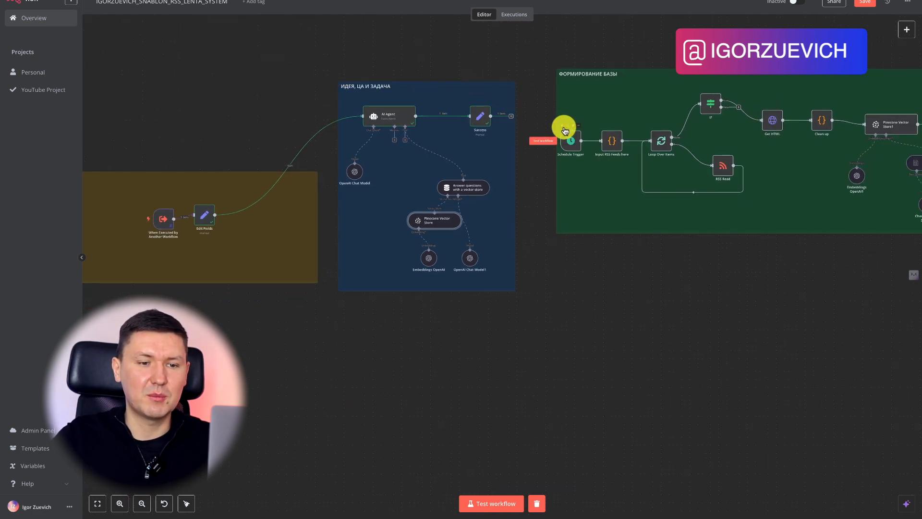
{"action": "scroll", "coordinate": [563, 124], "scroll_direction": "right", "scroll_amount": 3}
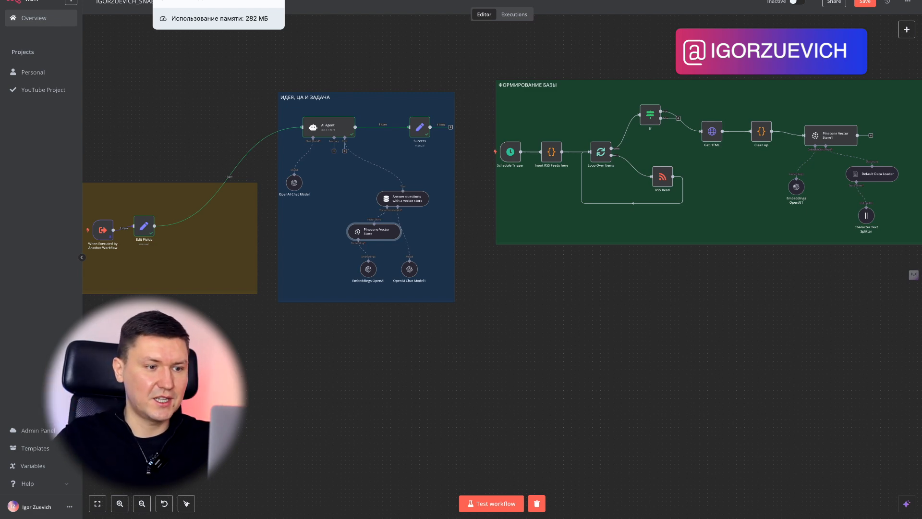
Compare the RSS_LENTA_TELEGRAM template with the AI AGENT BAZA workflow, and return to the full RSS_LENTA_SYSTEM layout
{"action": "left_click", "coordinate": [192, 0]}
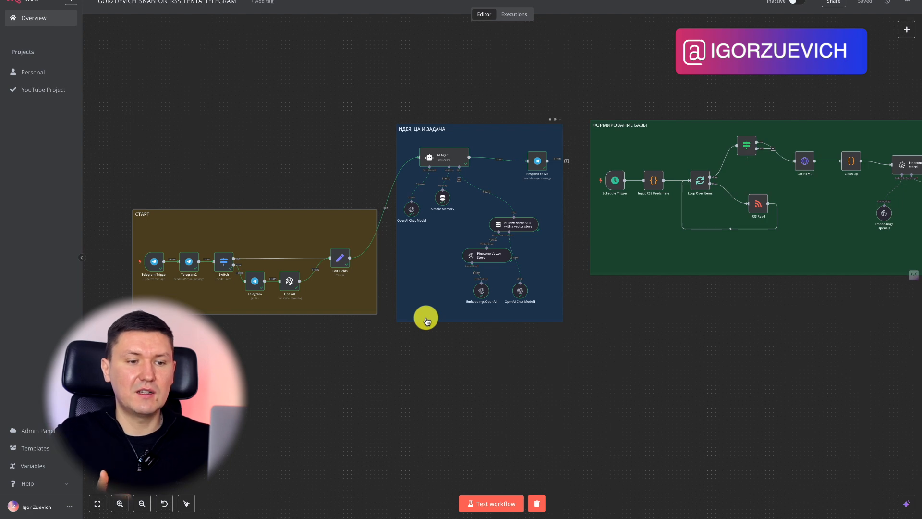
{"action": "left_click", "coordinate": [161, 1]}
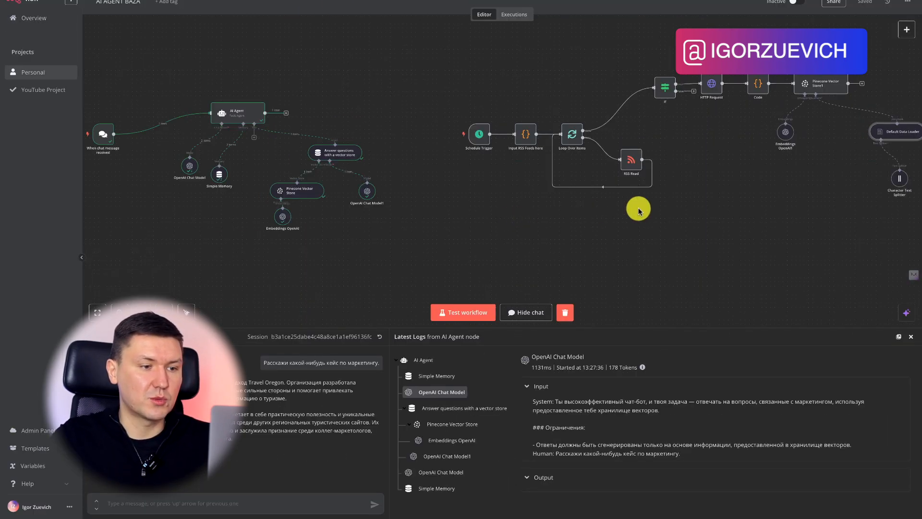
{"action": "scroll", "coordinate": [619, 258], "scroll_direction": "down", "scroll_amount": 2}
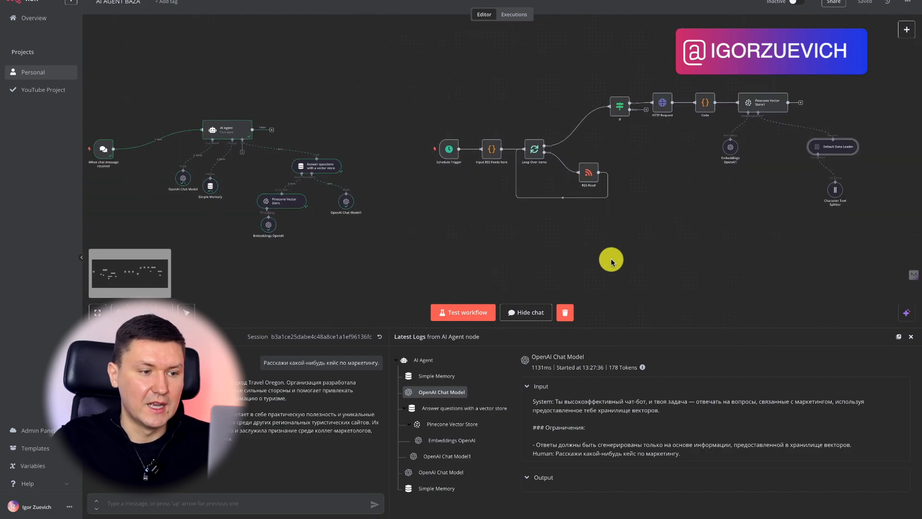
{"action": "scroll", "coordinate": [611, 261], "scroll_direction": "down", "scroll_amount": 2}
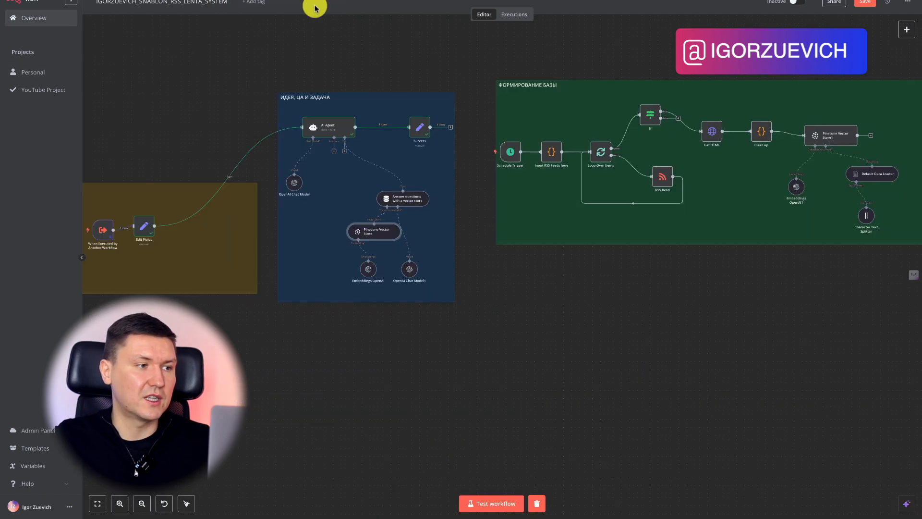
{"action": "key", "text": "1"}
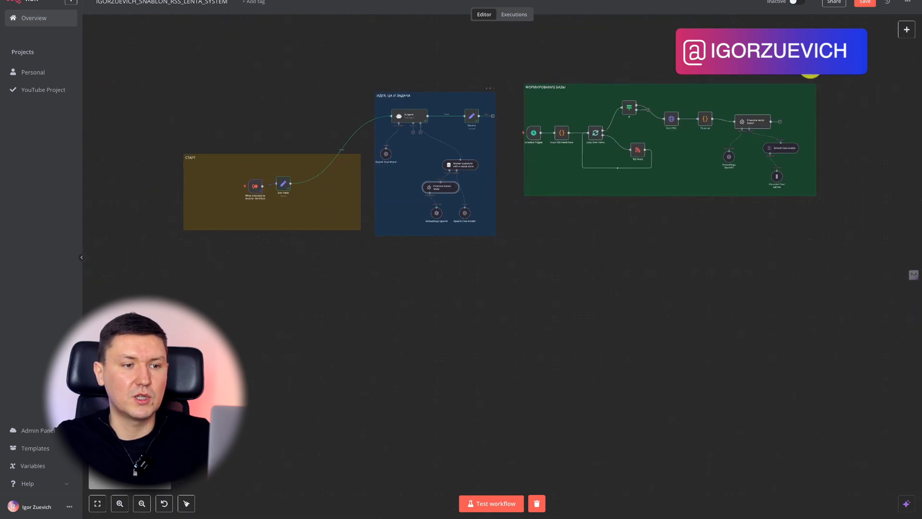